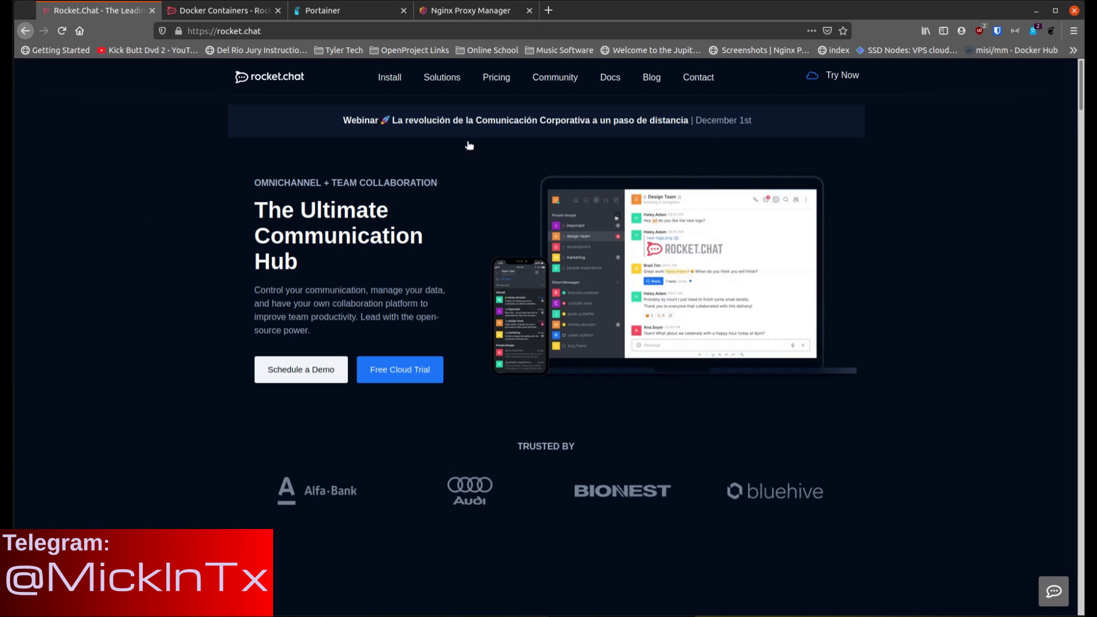
# Step: Browse the Pricing, Blog, Community, Contact and Install pages of the Rocket.Chat website
pyautogui.click(501, 84)
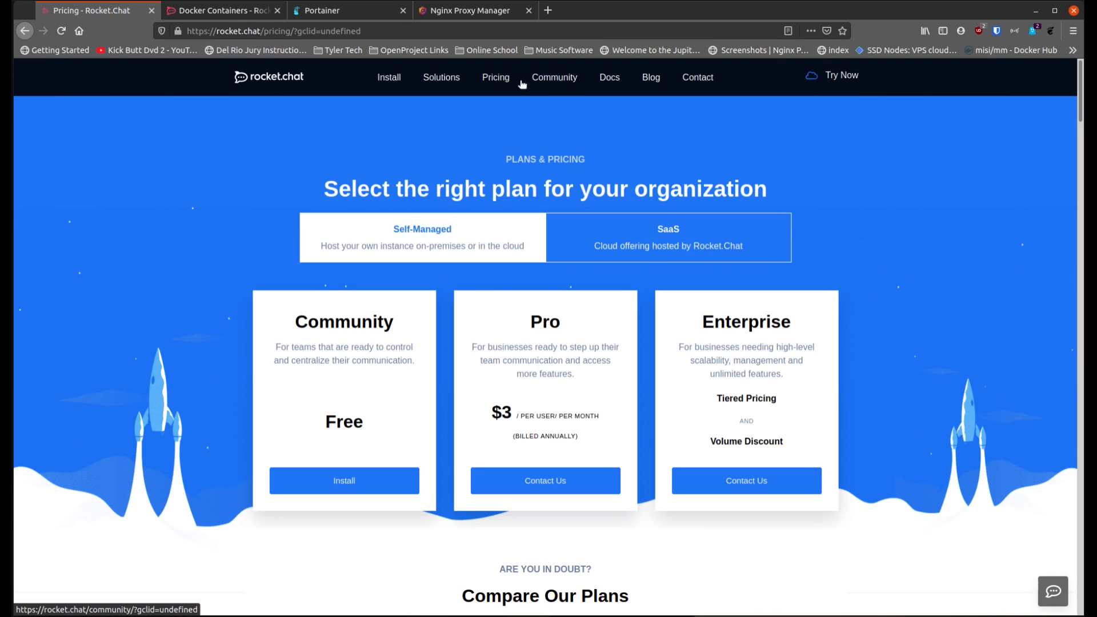
pyautogui.click(648, 85)
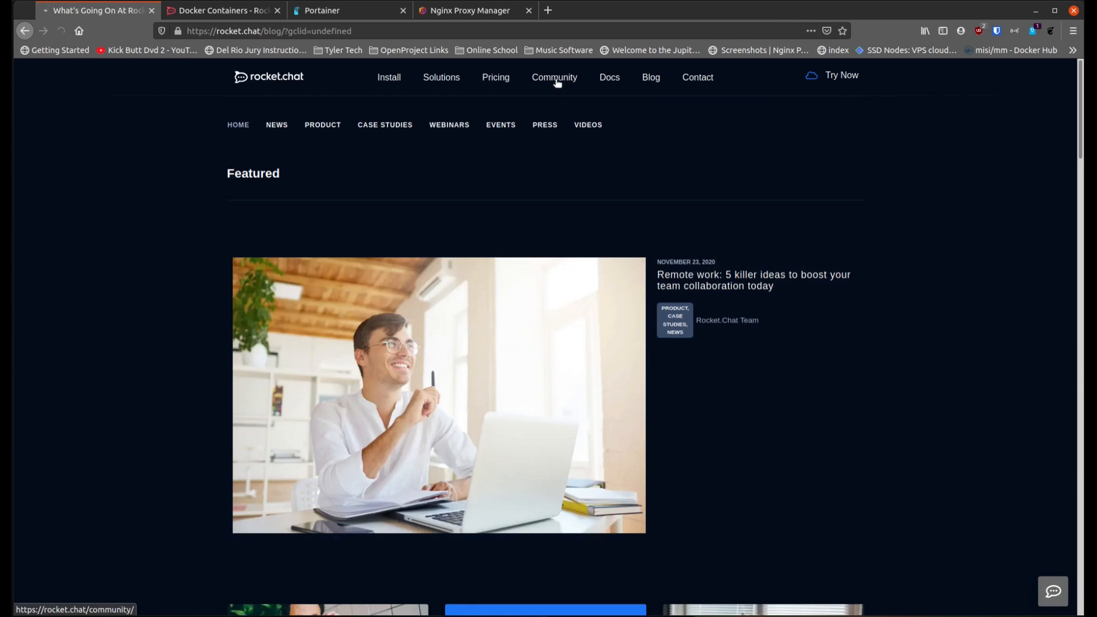
pyautogui.click(557, 83)
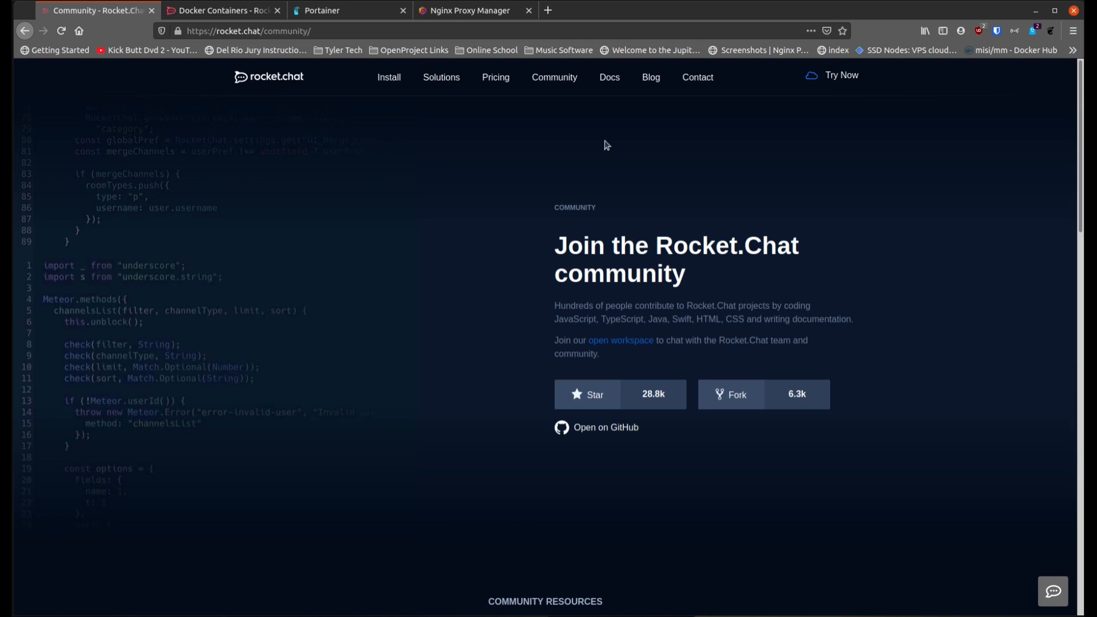
pyautogui.click(709, 85)
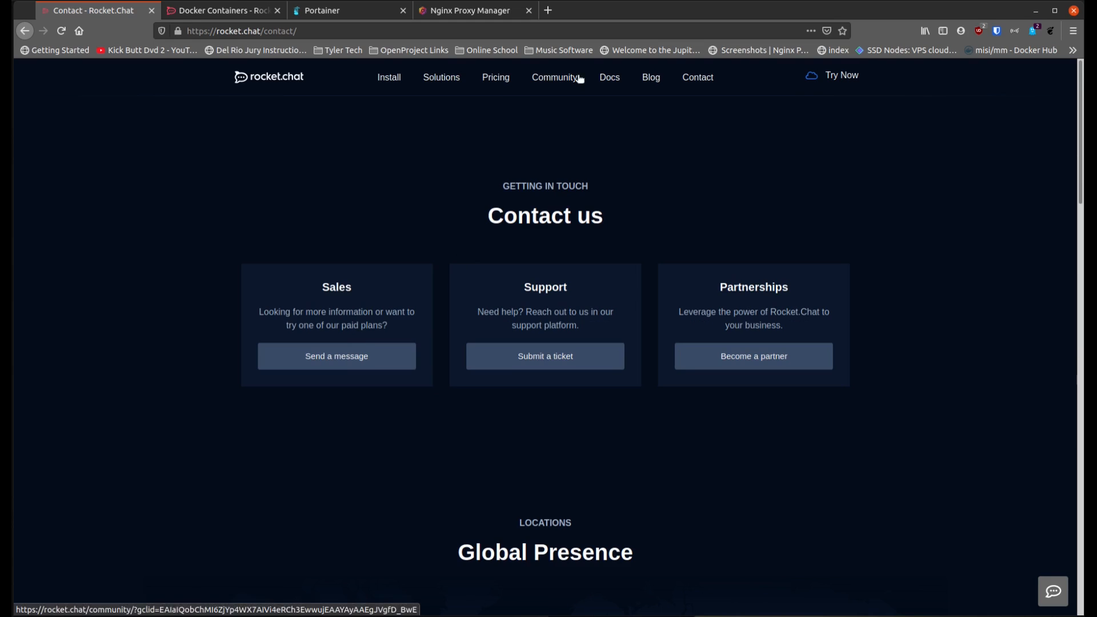
pyautogui.click(400, 81)
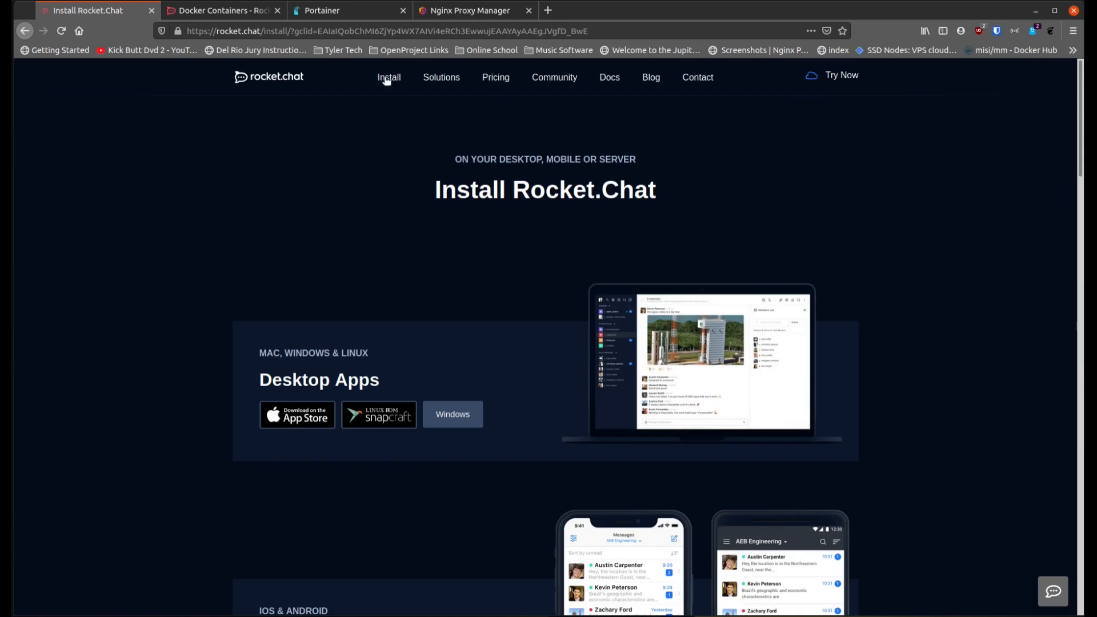
# Step: Open the Rocket.Chat documentation and look through its guides, API and contributor sections
pyautogui.click(609, 80)
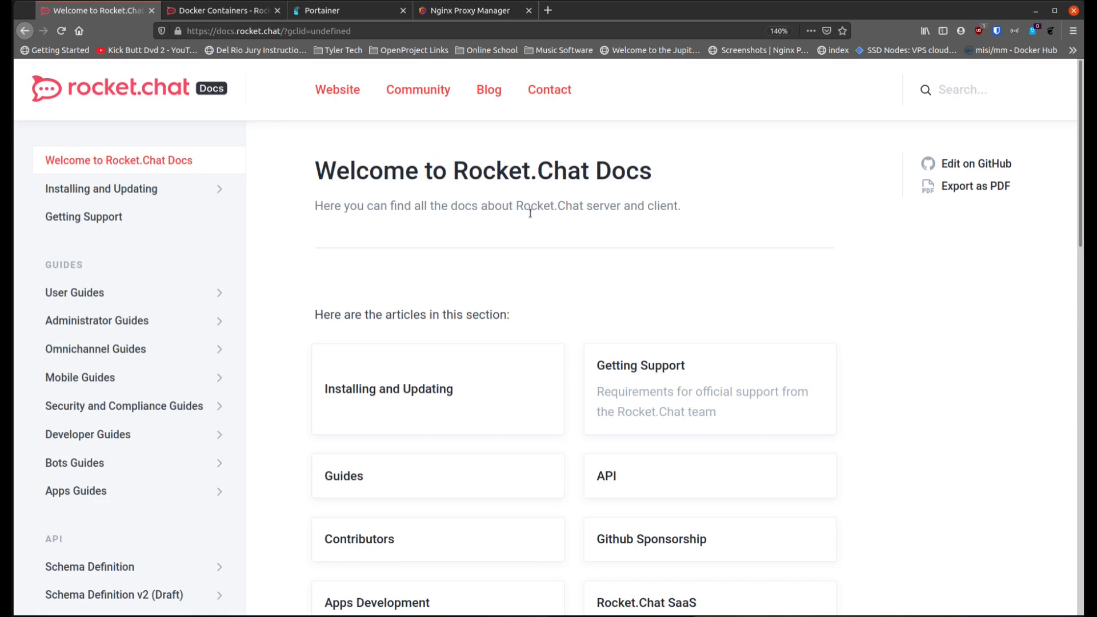
pyautogui.scroll(-12, 137, 240)
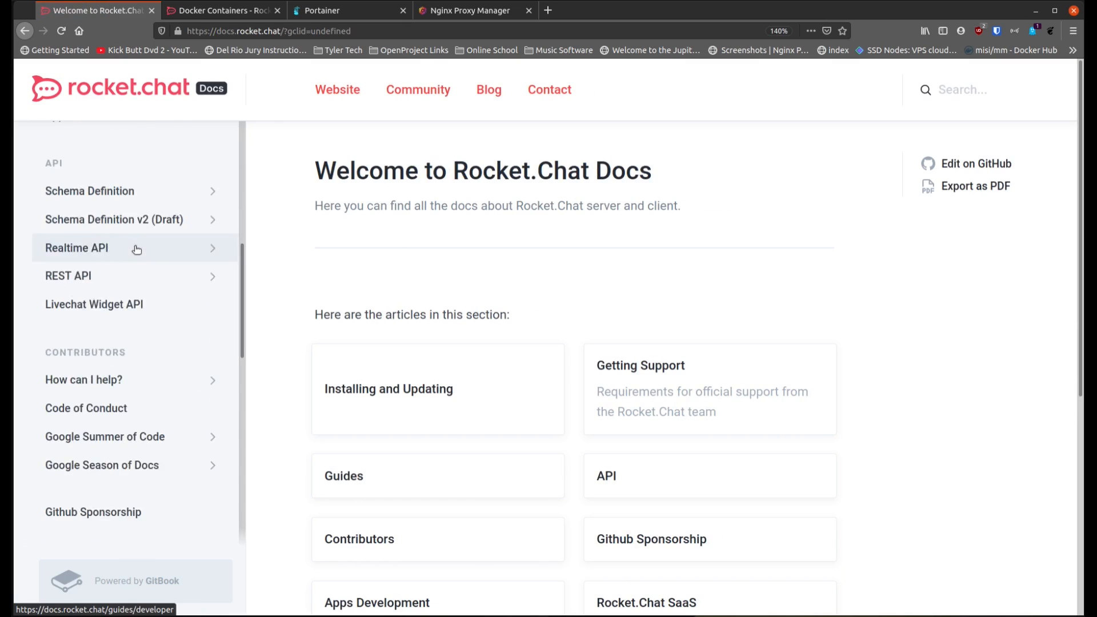
pyautogui.scroll(15, 137, 249)
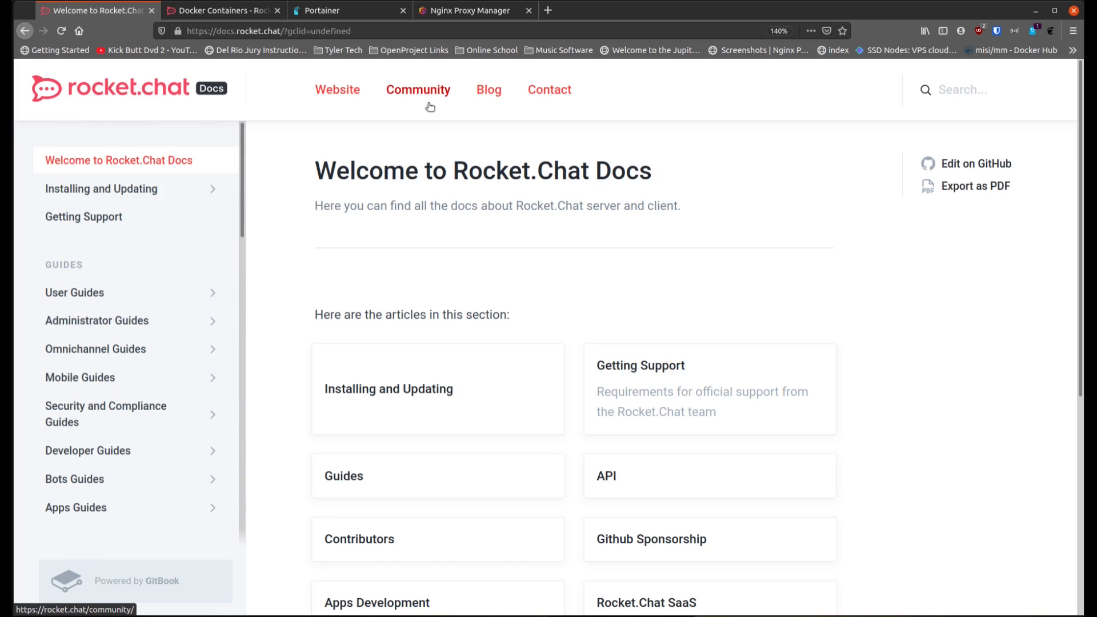
# Step: View the Docker Containers guide and look over the container list in Portainer
pyautogui.click(246, 12)
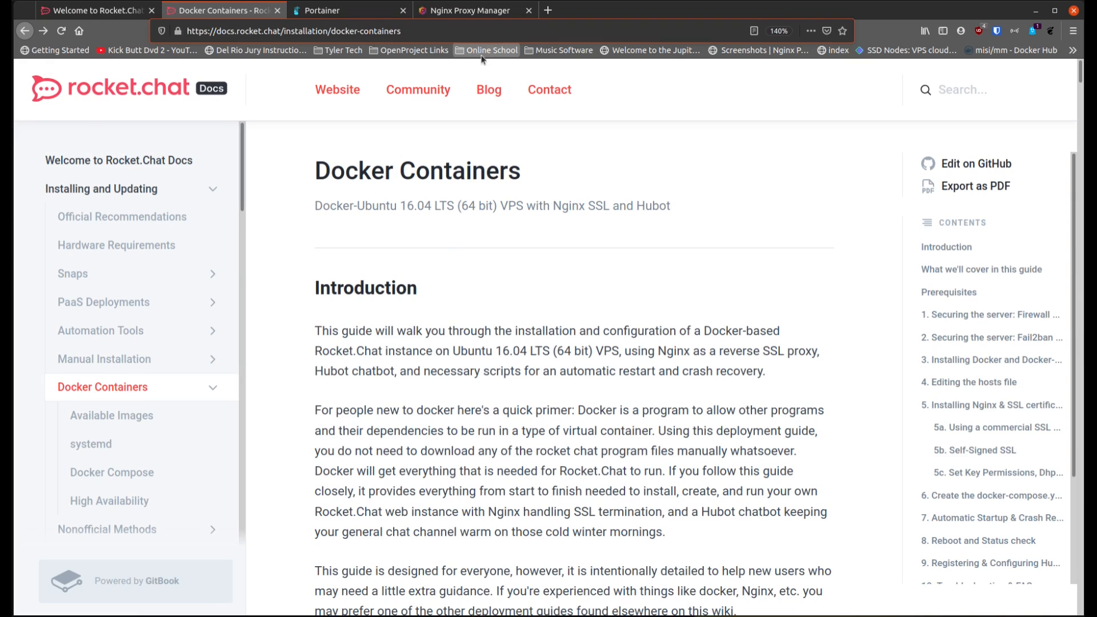
pyautogui.click(361, 10)
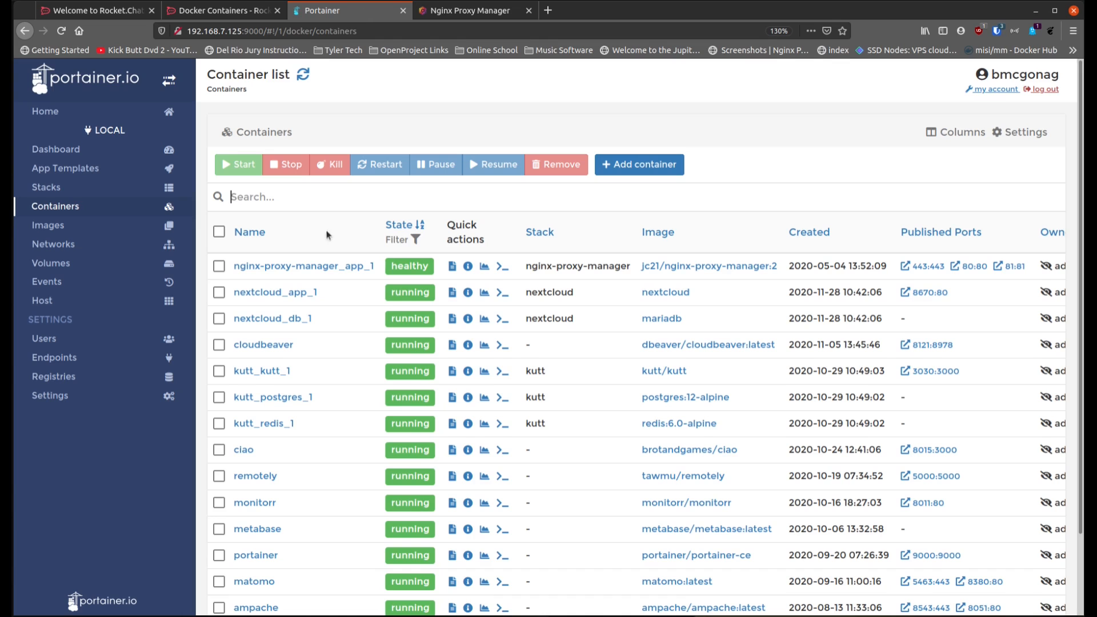
pyautogui.scroll(-2, 331, 240)
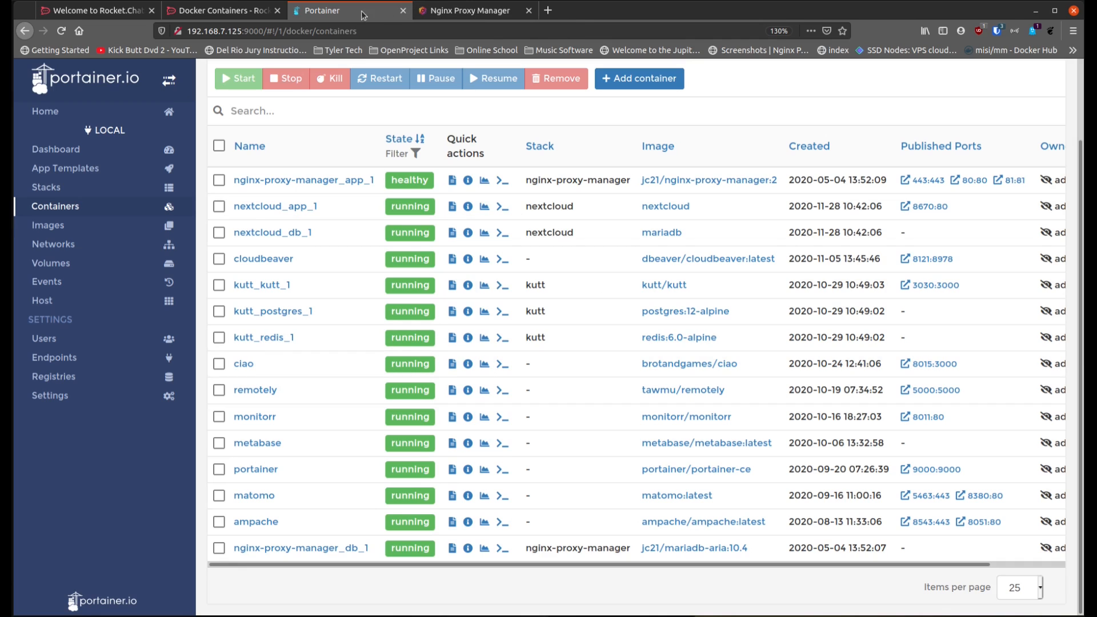
# Step: Switch to the terminal, display the server's system details with neofetch, and clear the output
pyautogui.click(378, 615)
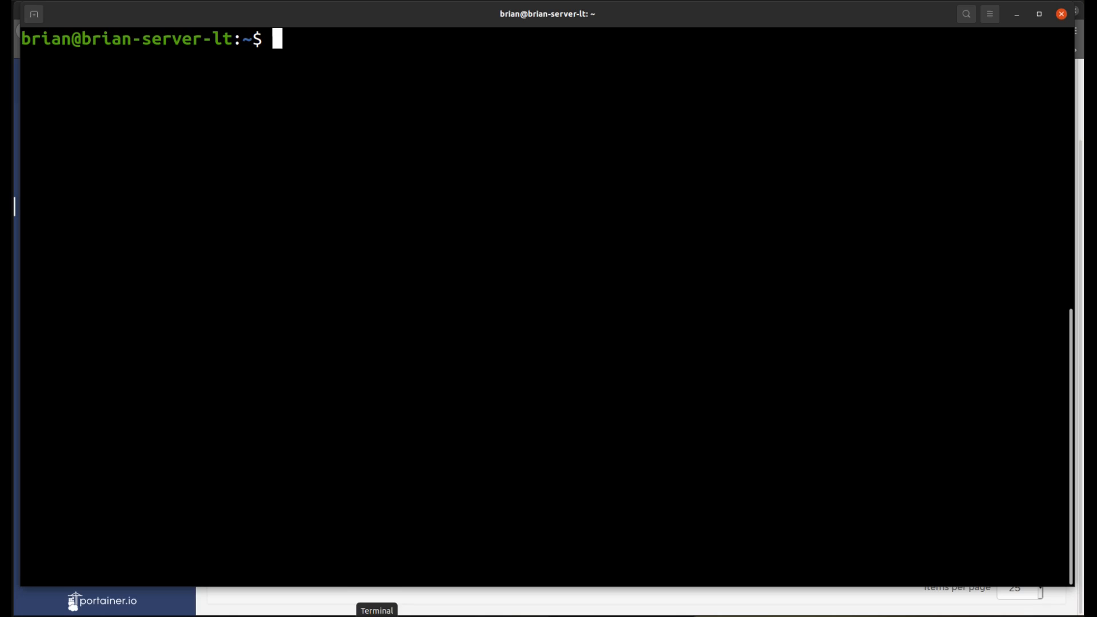
pyautogui.moveTo(399, 14)
pyautogui.mouseDown()
pyautogui.moveTo(408, 13)
pyautogui.moveTo(395, 8)
pyautogui.mouseUp()
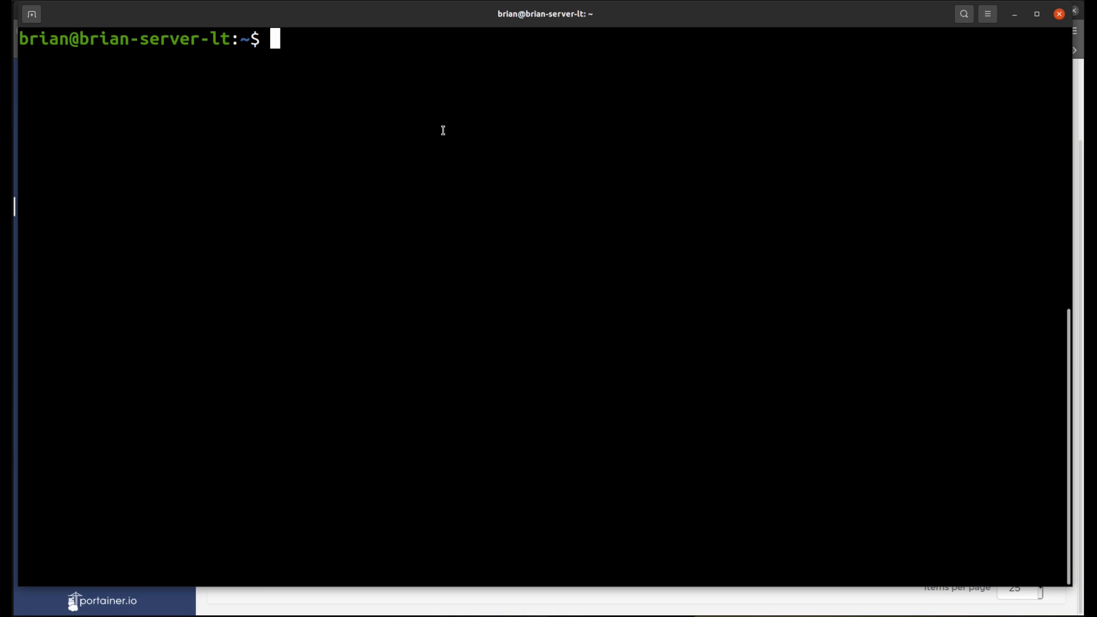
pyautogui.write('neofr')
pyautogui.write('tch')
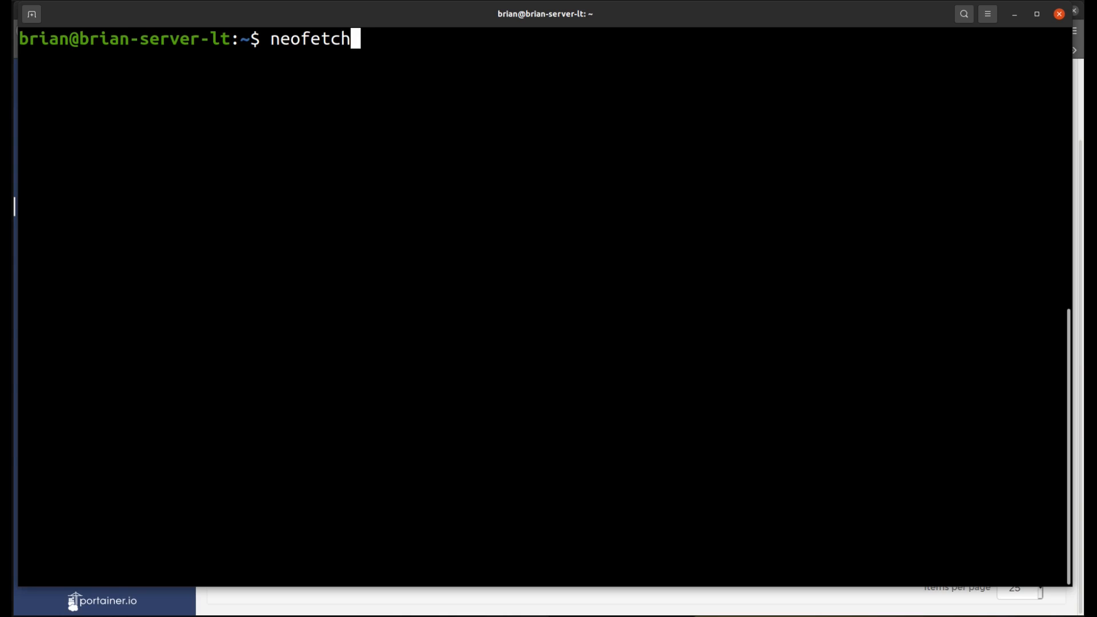
pyautogui.press('Return')
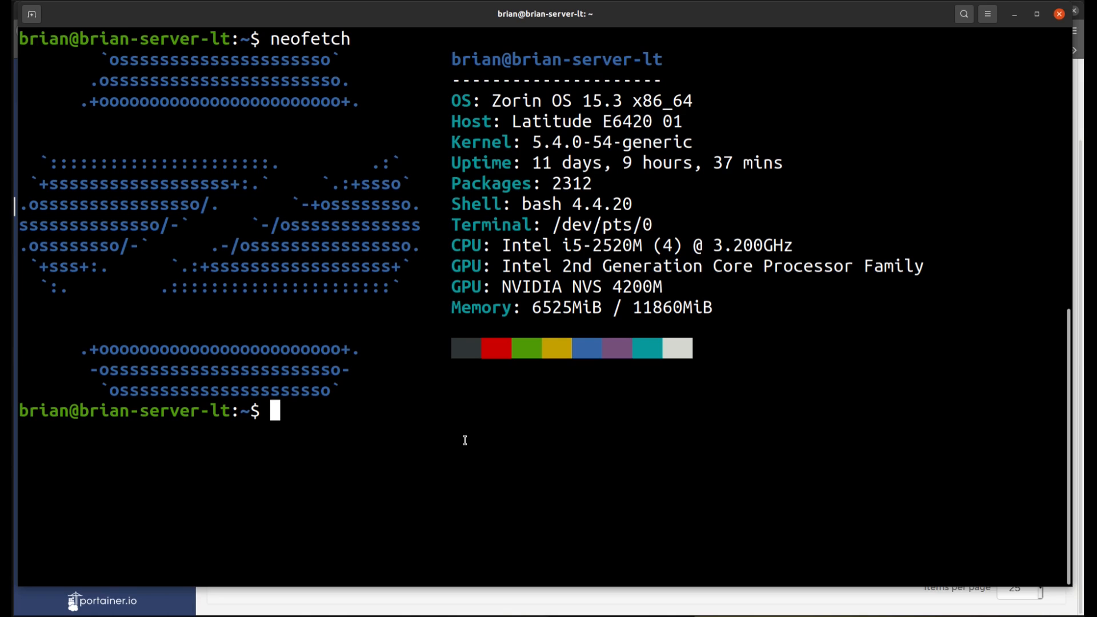
pyautogui.write('clear')
pyautogui.press('Return')
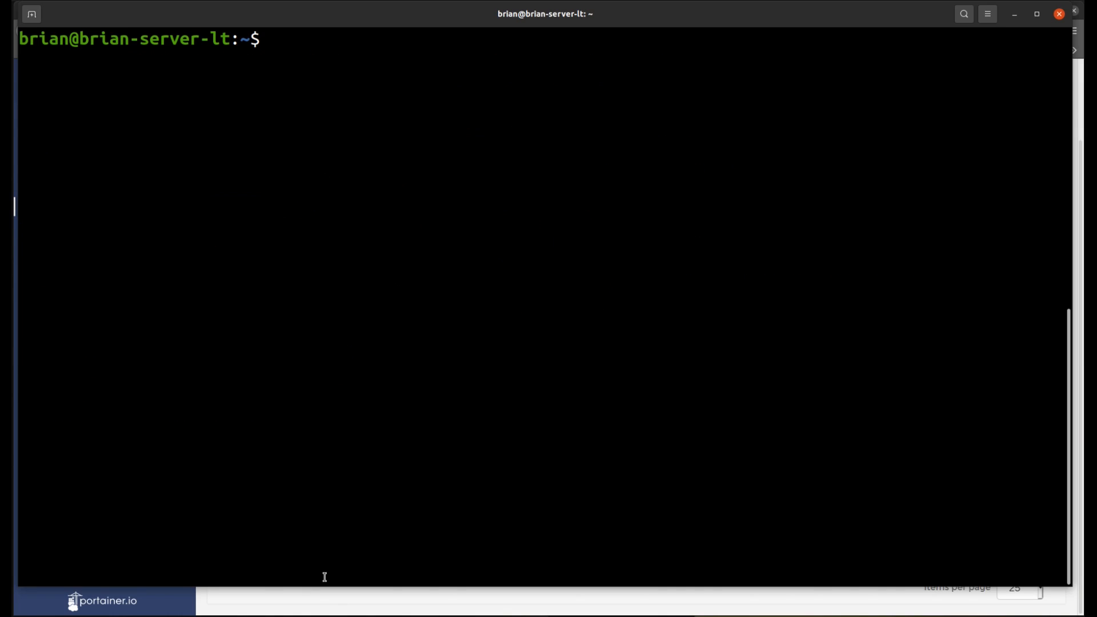
# Step: Return to the Rocket.Chat documentation in the browser and read through the Docker Compose installation instructions
pyautogui.click(305, 607)
pyautogui.click(227, 12)
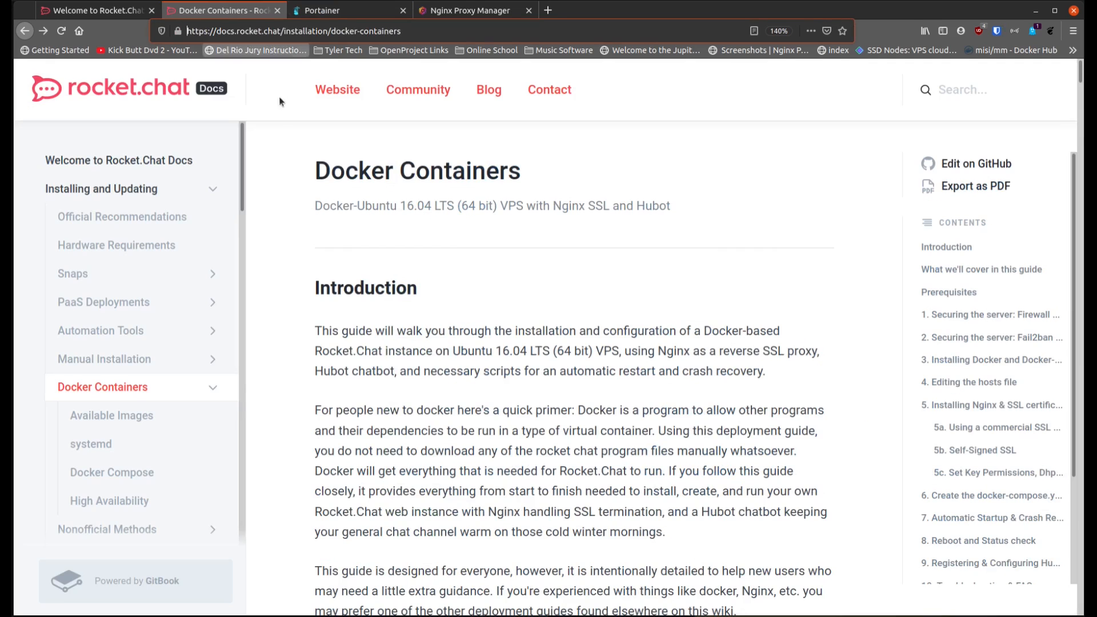
pyautogui.scroll(-8, 325, 326)
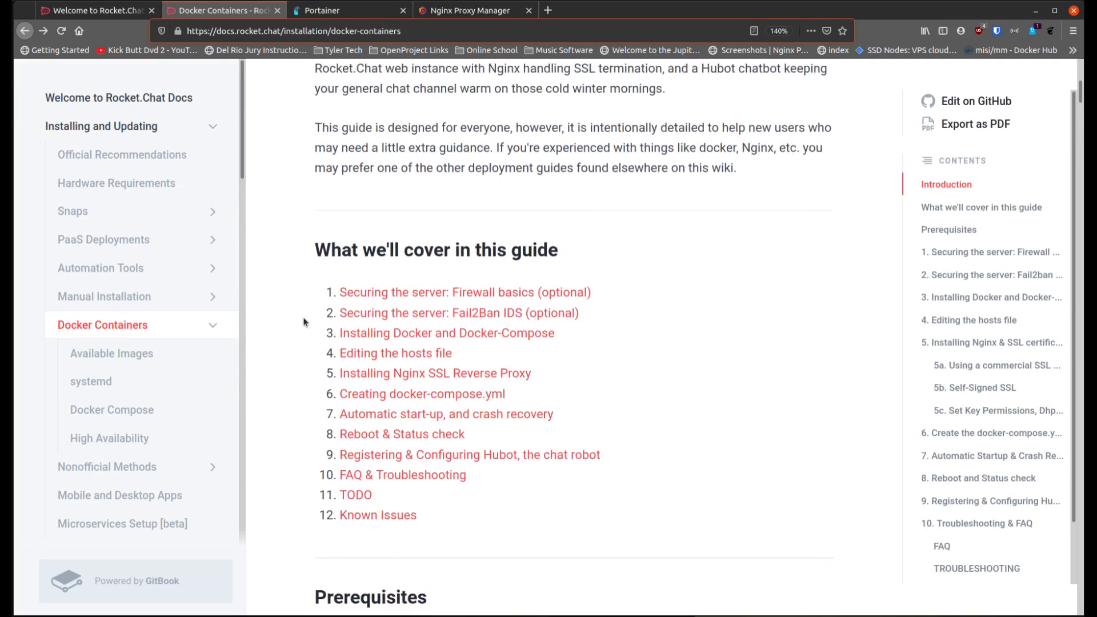
pyautogui.scroll(-2, 303, 321)
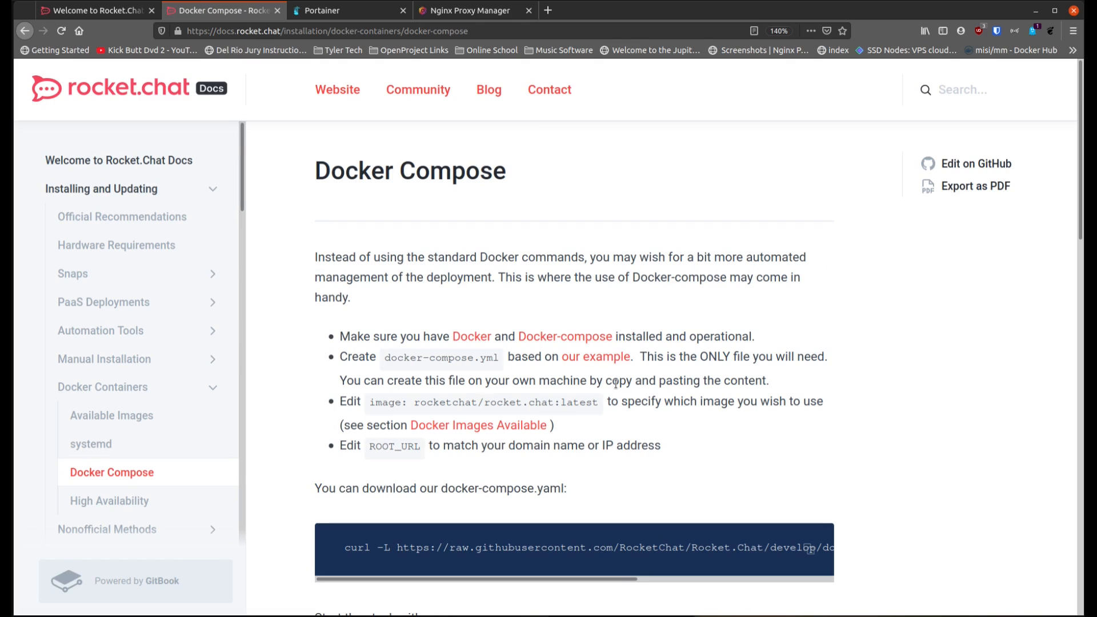
pyautogui.scroll(-8, 293, 371)
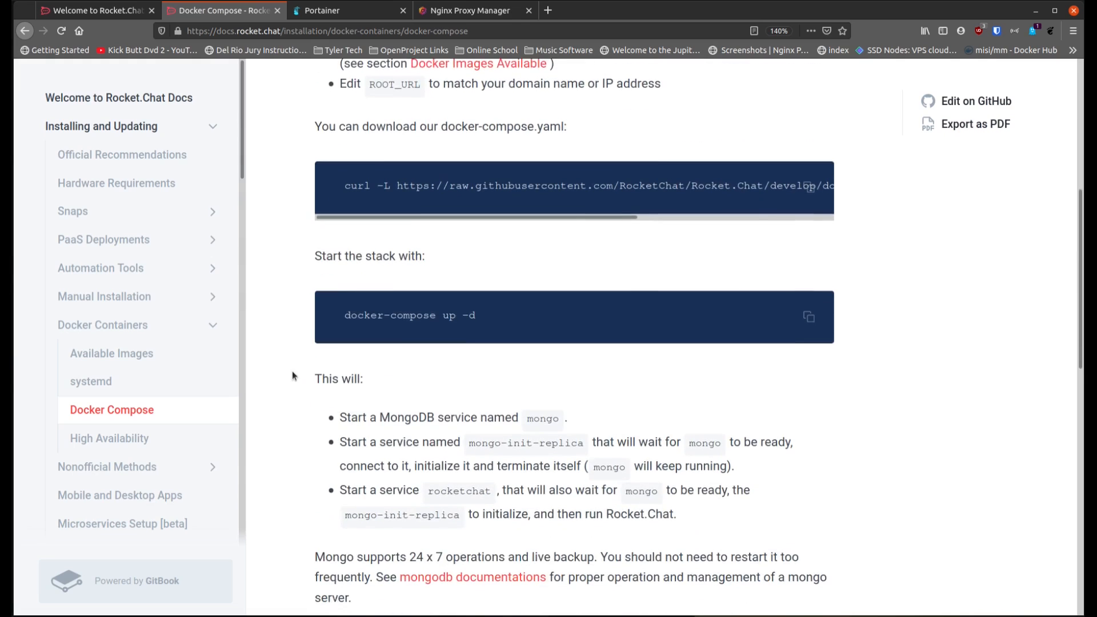
pyautogui.scroll(-4, 293, 376)
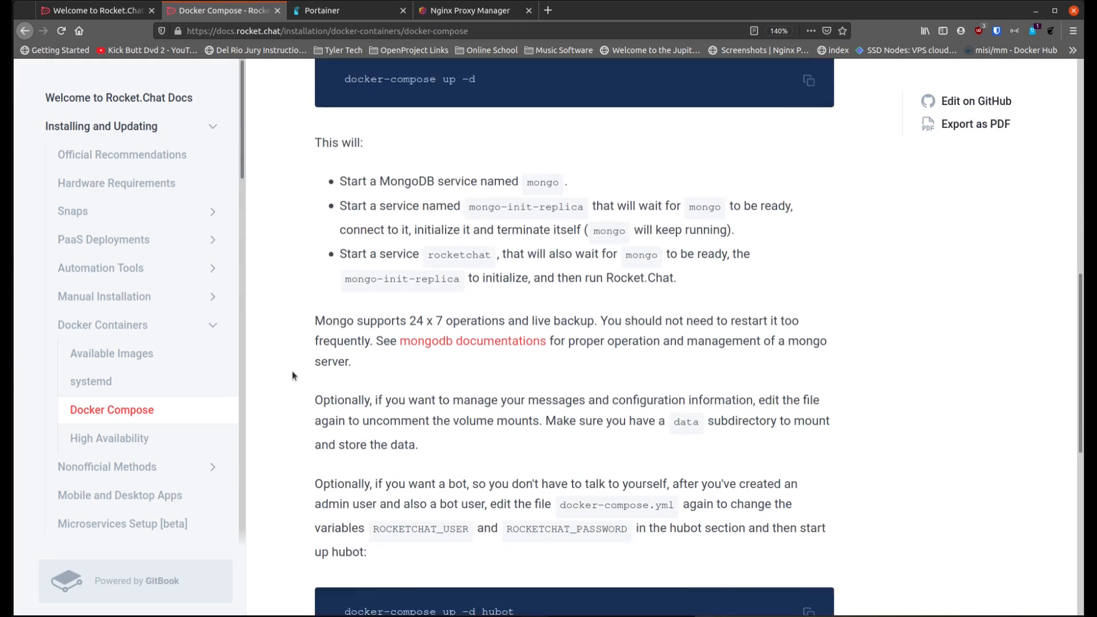
pyautogui.scroll(-3, 292, 375)
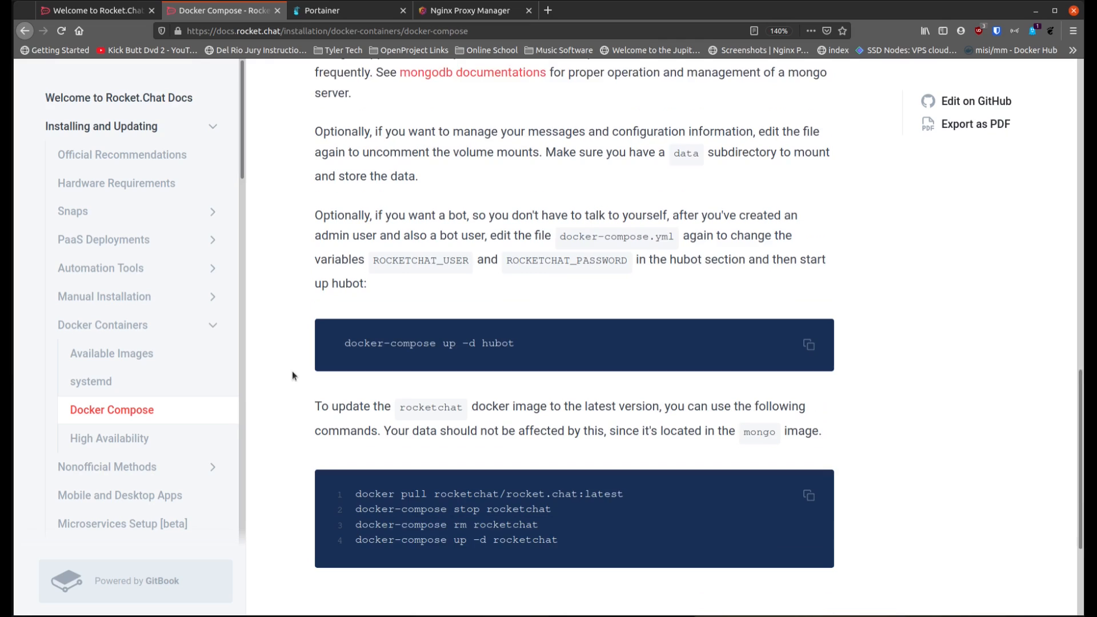
pyautogui.scroll(15, 307, 351)
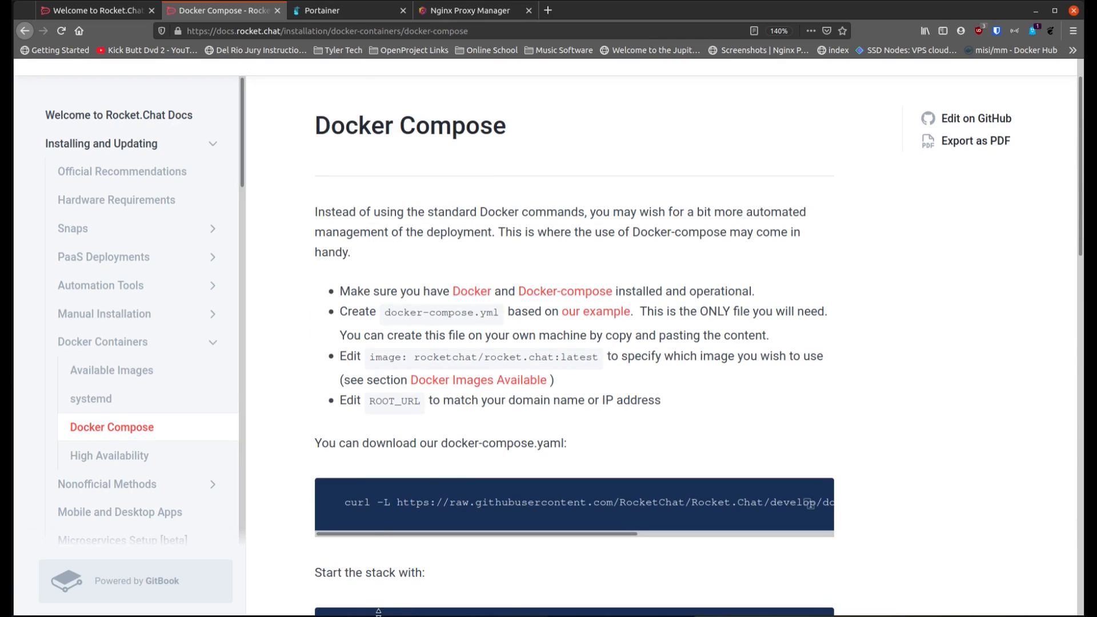
# Step: In the terminal, list the home directory's contents and create a directory named rocketchat
pyautogui.hotkey('ctrl', 'alt', 't')
pyautogui.write('ls')
pyautogui.press('Return')
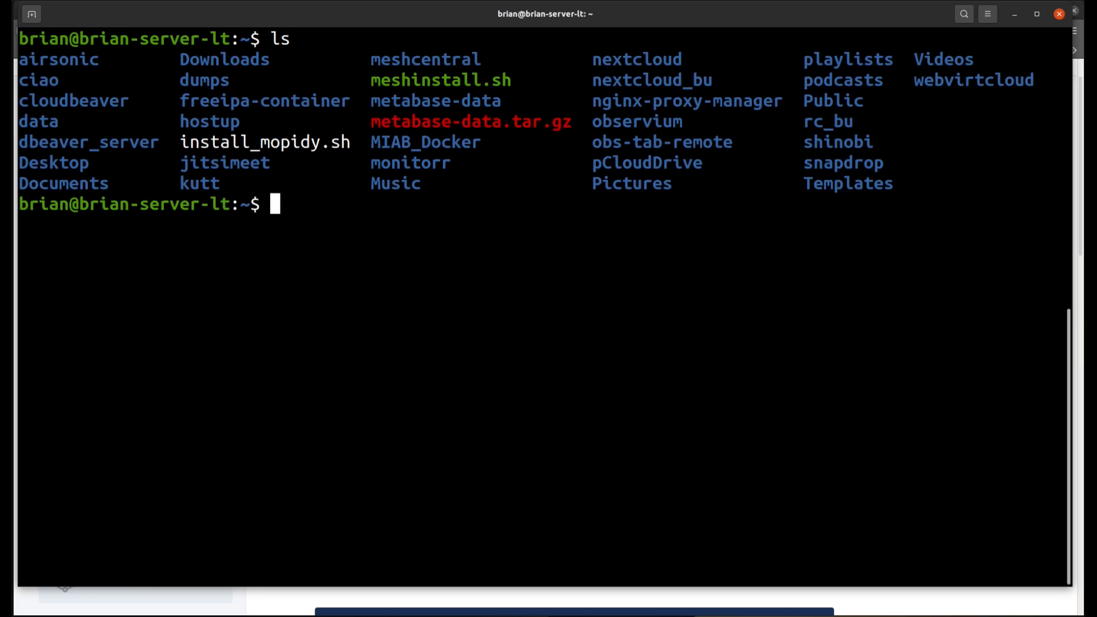
pyautogui.write('mkdir ')
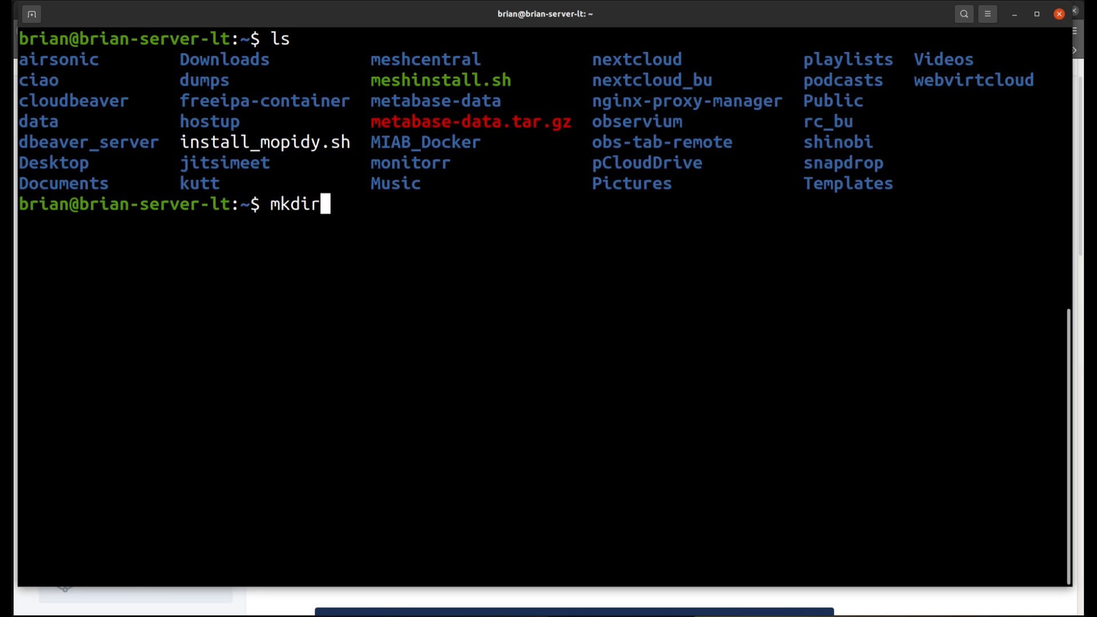
pyautogui.write('rocketchat')
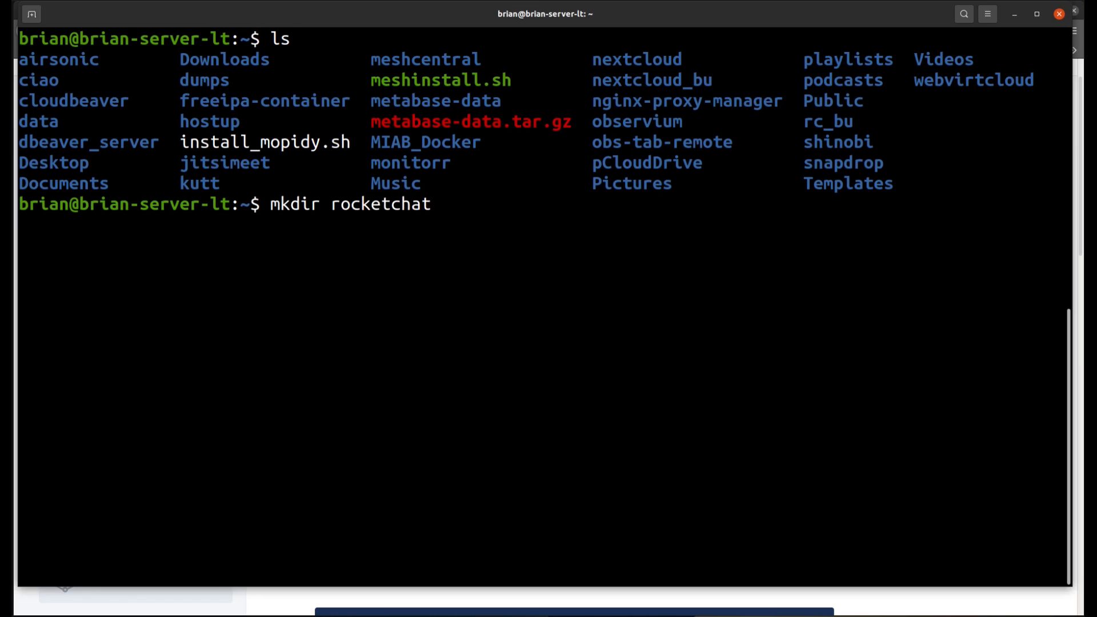
pyautogui.press('Return')
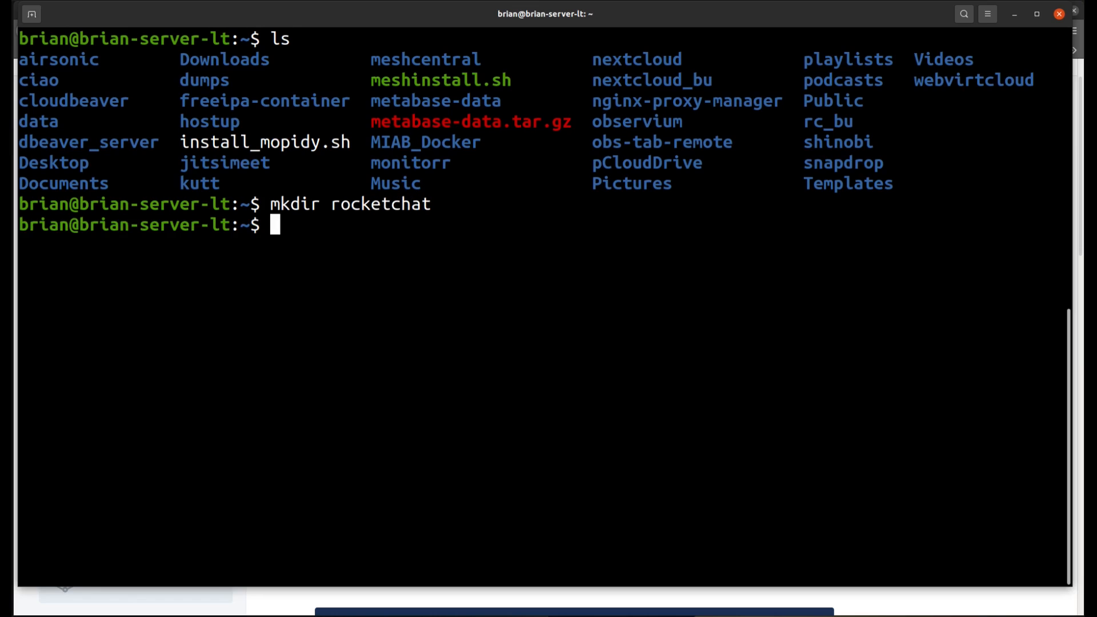
# Step: Change into the rocketchat directory
pyautogui.write('cd roc')
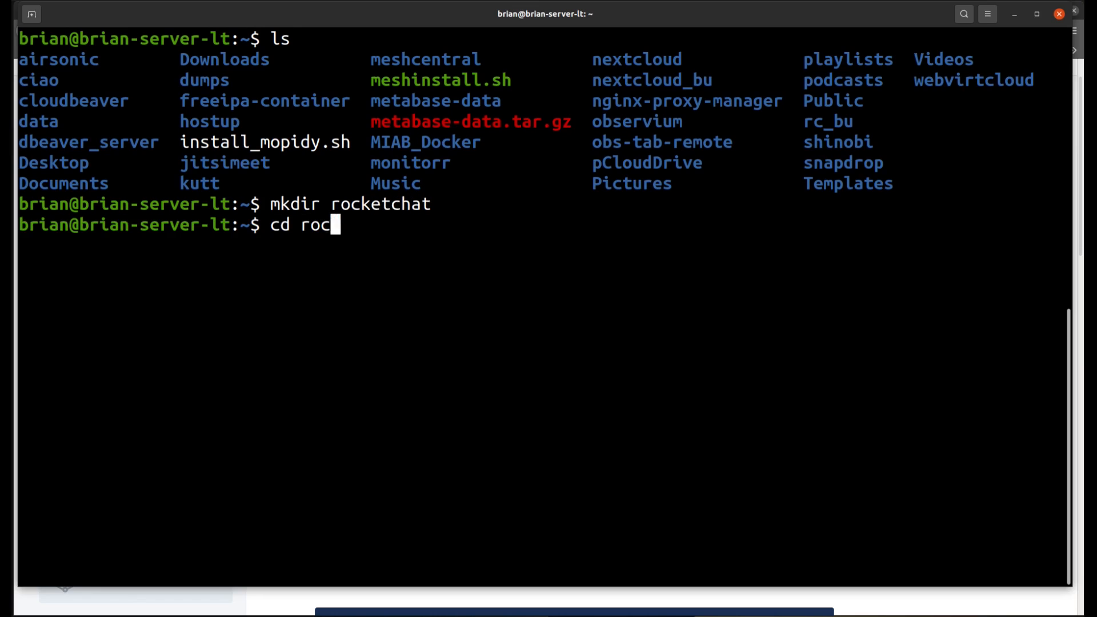
pyautogui.write('kertcaht')
pyautogui.press('Return')
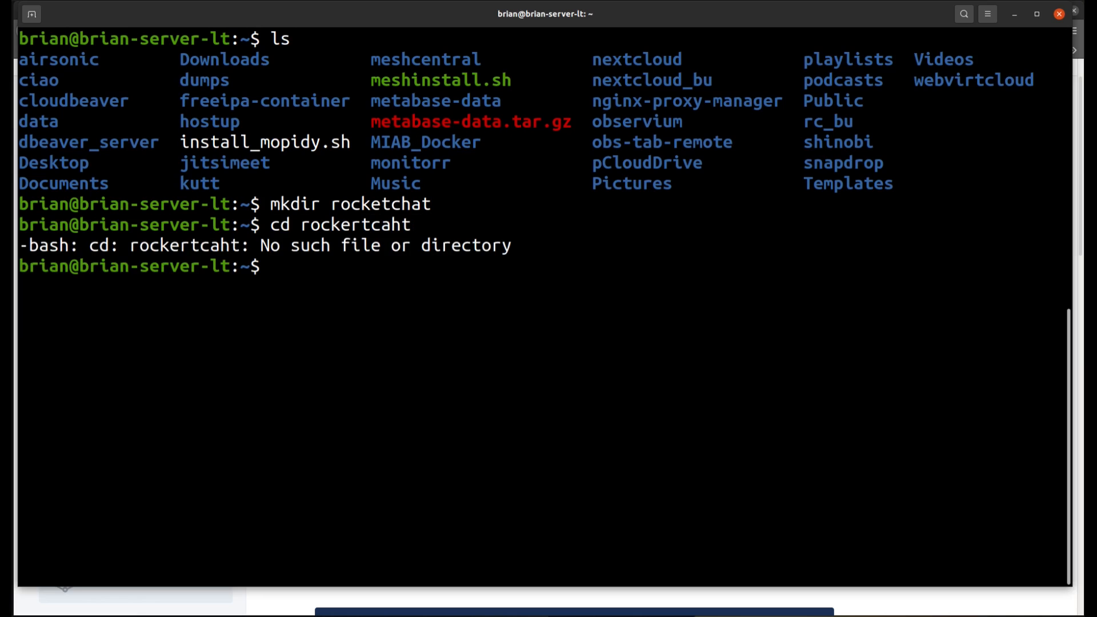
pyautogui.write('cd rock')
pyautogui.press('Tab')
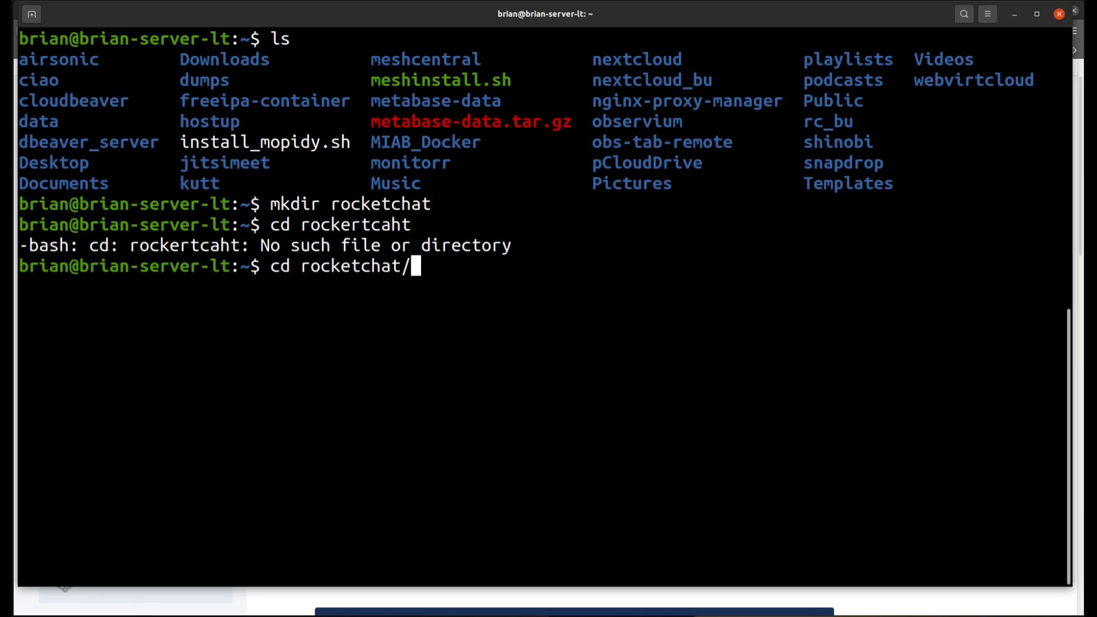
pyautogui.press('Return')
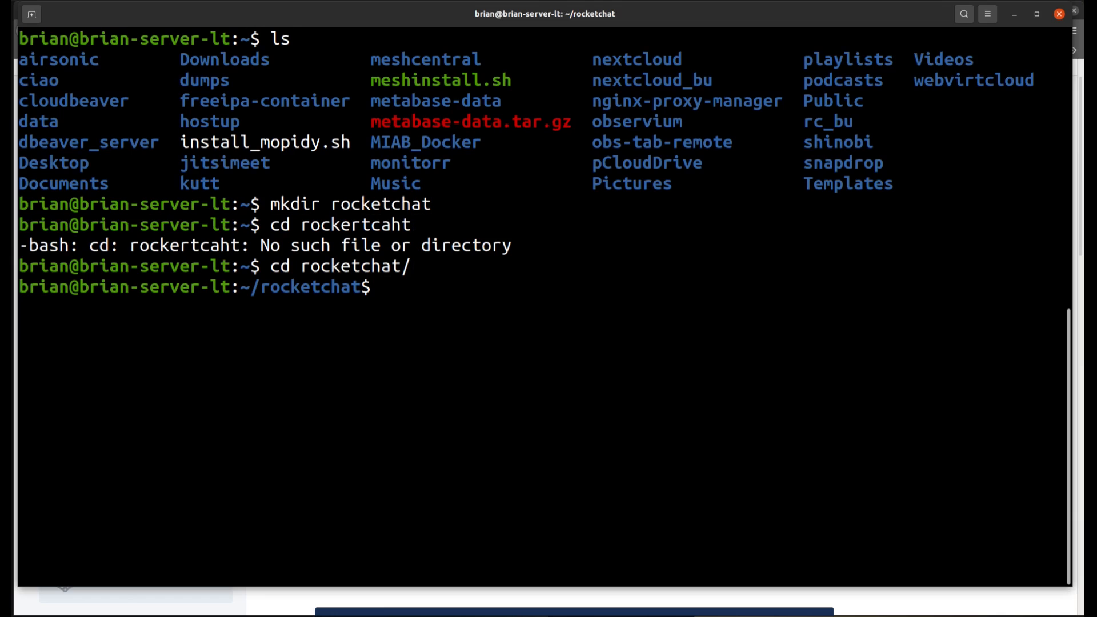
# Step: Create docker-compose.yml in nano and paste the copied Rocket.Chat compose configuration into it
pyautogui.write('nano docker-compose.yml')
pyautogui.press('Return')
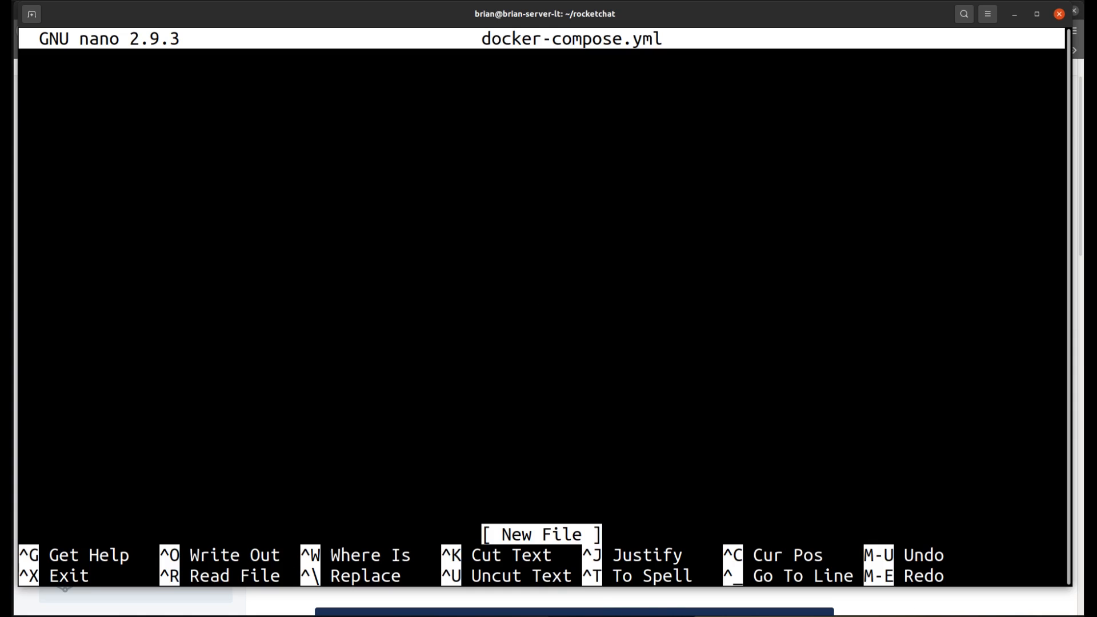
pyautogui.hotkey('ctrl', 'shift', 'v')
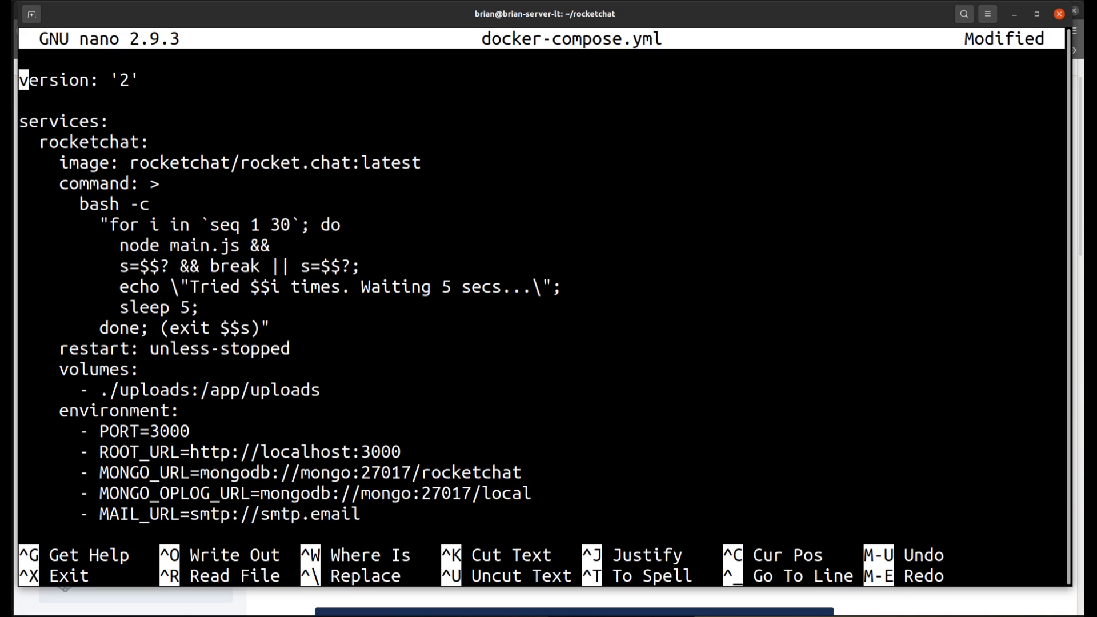
# Step: Examine the rocketchat service's image, startup command, restart policy and uploads volume mapping in docker-compose.yml
pyautogui.press('Down')
pyautogui.press('Down')
pyautogui.press('Down')
pyautogui.press('Down')
pyautogui.press('Down')
pyautogui.press('Up')
pyautogui.press('Up')
pyautogui.press('Down')
pyautogui.press('Down')
pyautogui.press('Up')
pyautogui.press('Down')
pyautogui.press('Down')
pyautogui.press('Down')
pyautogui.press('Down')
pyautogui.press('Down')
pyautogui.press('Up')
pyautogui.press('Up')
pyautogui.press('Down')
pyautogui.press('Down')
pyautogui.press('Down')
pyautogui.press('Down')
pyautogui.press('Down')
pyautogui.press('Down')
pyautogui.press('Down')
pyautogui.press('Down')
pyautogui.press('Down')
pyautogui.moveTo(322, 390); pyautogui.dragTo(210, 390)
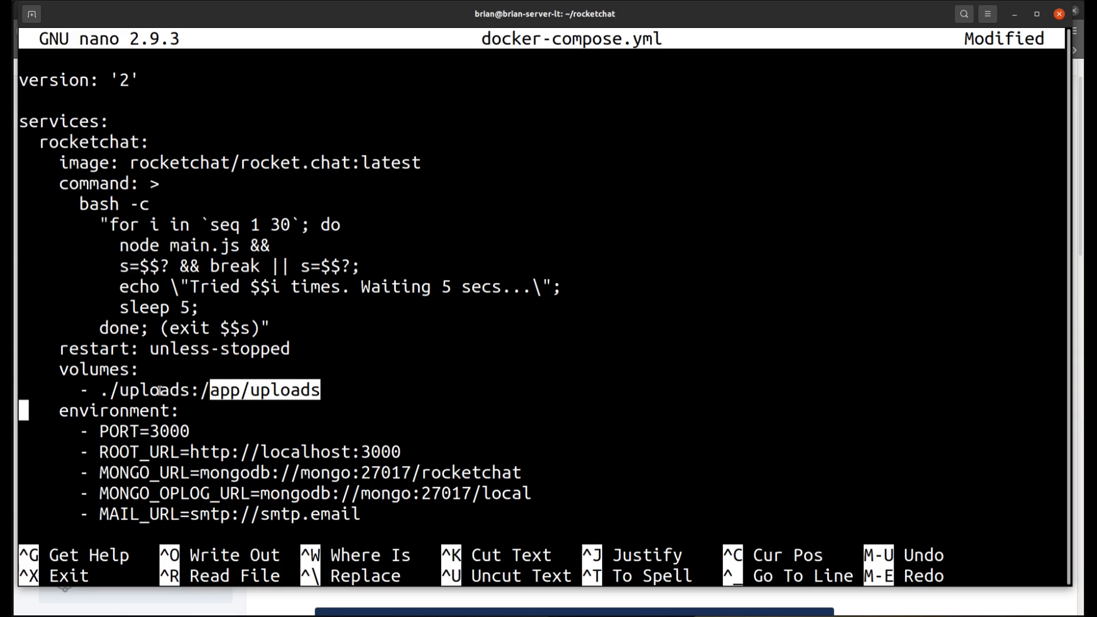
# Step: Examine the rocketchat service's environment variables, proxy lines, mongo dependency and port mapping
pyautogui.press('Down')
pyautogui.press('Down')
pyautogui.press('Down')
pyautogui.press('Down')
pyautogui.press('Down')
# Step: Examine the host and container ports in the rocketchat service's 9201:3000 port mapping
pyautogui.press('Down')
pyautogui.press('Down')
pyautogui.press('Down')
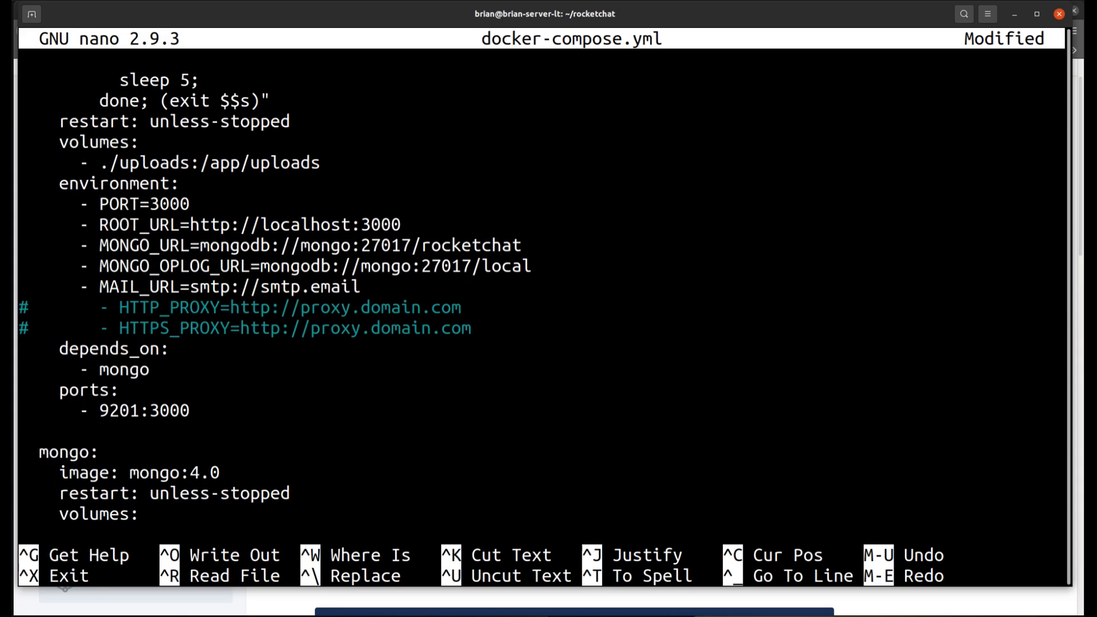
pyautogui.press('Up')
pyautogui.press('Up')
pyautogui.press('Down')
pyautogui.press('Up')
pyautogui.press('Up')
pyautogui.press('Down')
pyautogui.press('Down')
pyautogui.press('Down')
pyautogui.press('Up')
pyautogui.press('Up')
pyautogui.press('Down')
pyautogui.press('Down')
pyautogui.press('Up')
pyautogui.press('Up')
pyautogui.press('Down')
pyautogui.press('Down')
pyautogui.press('Down')
pyautogui.press('Down')
pyautogui.press('Down')
pyautogui.press('Right')
pyautogui.press('Right')
pyautogui.press('Right')
pyautogui.press('Right')
pyautogui.press('Right')
pyautogui.press('Right')
pyautogui.press('Right')
pyautogui.press('Right')
pyautogui.press('Right')
pyautogui.press('Right')
pyautogui.press('Left')
pyautogui.press('Left')
pyautogui.press('Left')
pyautogui.press('Left')
pyautogui.press('Left')
pyautogui.press('Right')
pyautogui.press('Right')
pyautogui.press('Right')
pyautogui.press('Right')
pyautogui.press('Left')
pyautogui.press('Left')
pyautogui.press('Left')
pyautogui.press('Left')
pyautogui.press('Right')
pyautogui.press('Right')
pyautogui.press('Right')
pyautogui.press('Right')
pyautogui.moveTo(100, 410); pyautogui.dragTo(150, 407)
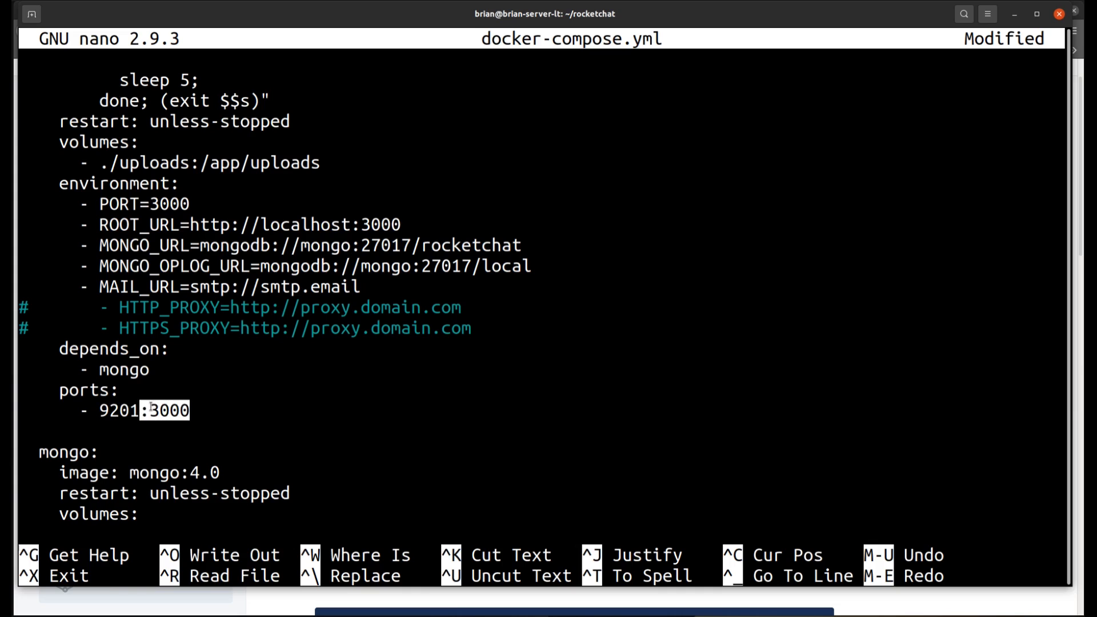
pyautogui.click(194, 407)
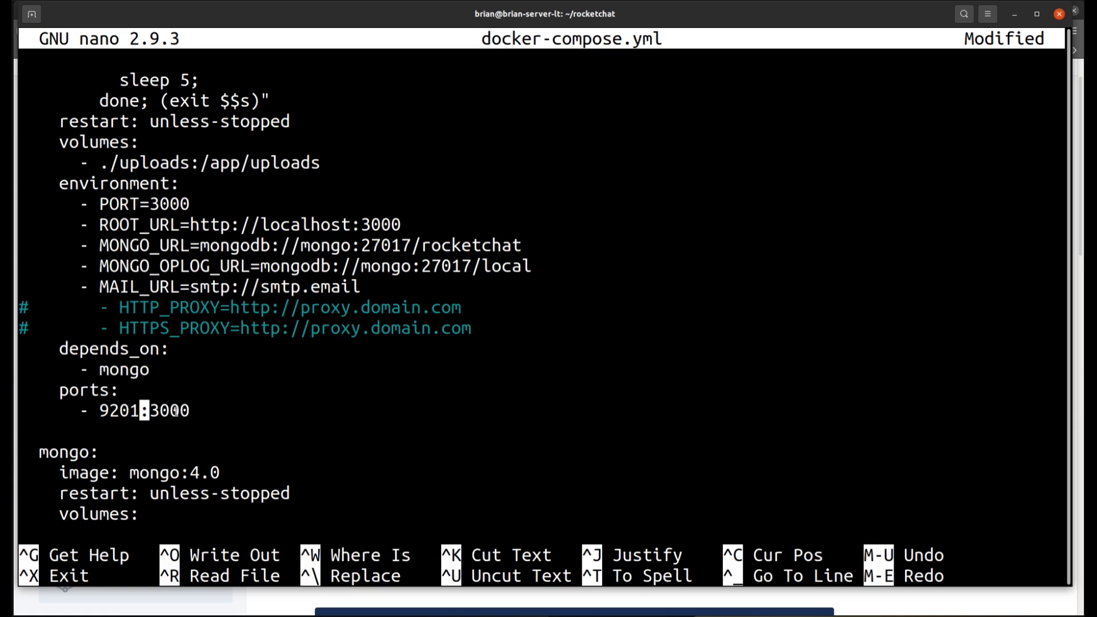
# Step: Examine the mongo service's image, restart policy and the ./data/db:/data/db volume mapping
pyautogui.press('Down')
pyautogui.press('Down')
pyautogui.press('Down')
pyautogui.press('Down')
pyautogui.press('Down')
pyautogui.press('Down')
pyautogui.press('Down')
pyautogui.press('Down')
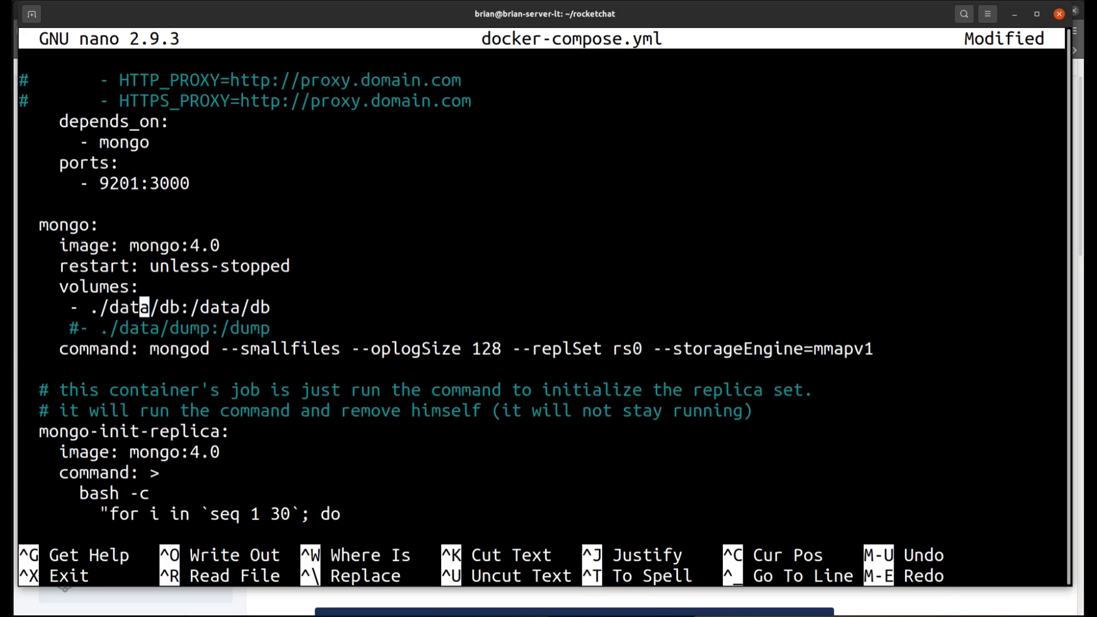
pyautogui.press('Up')
pyautogui.press('Up')
pyautogui.press('Up')
pyautogui.press('Up')
# Step: Examine the mongo startup command and the mongo-init-replica service through to the end of docker-compose.yml
pyautogui.press('Down')
pyautogui.press('Down')
pyautogui.press('Down')
pyautogui.press('Up')
pyautogui.press('Right')
pyautogui.press('Right')
pyautogui.press('Right')
pyautogui.press('Right')
pyautogui.press('Right')
pyautogui.press('Right')
pyautogui.press('Right')
pyautogui.press('Right')
pyautogui.press('Right')
pyautogui.press('Right')
pyautogui.press('Right')
pyautogui.press('Left')
pyautogui.press('Left')
pyautogui.press('Left')
pyautogui.press('Left')
pyautogui.press('Left')
pyautogui.press('Left')
pyautogui.press('Left')
pyautogui.press('Left')
pyautogui.press('Left')
pyautogui.press('Left')
pyautogui.press('Left')
pyautogui.press('Left')
pyautogui.press('Left')
pyautogui.press('Left')
pyautogui.press('Left')
pyautogui.press('Left')
pyautogui.press('Left')
pyautogui.press('Left')
pyautogui.press('Right')
pyautogui.press('Right')
pyautogui.press('Right')
pyautogui.press('Right')
pyautogui.press('Right')
pyautogui.press('Right')
pyautogui.press('Right')
pyautogui.press('Right')
pyautogui.press('Right')
pyautogui.press('Right')
pyautogui.press('Right')
pyautogui.press('Right')
pyautogui.press('Right')
pyautogui.press('Right')
pyautogui.press('Right')
pyautogui.press('Right')
pyautogui.press('Right')
pyautogui.press('Right')
pyautogui.press('Down')
pyautogui.press('Down')
pyautogui.press('Down')
pyautogui.press('Down')
pyautogui.press('Down')
pyautogui.press('Down')
pyautogui.press('Left')
pyautogui.press('Left')
pyautogui.press('Left')
pyautogui.press('Left')
pyautogui.press('Left')
pyautogui.press('Left')
pyautogui.press('Left')
pyautogui.press('Left')
pyautogui.press('Left')
pyautogui.press('Left')
pyautogui.press('Left')
pyautogui.press('Left')
pyautogui.press('Left')
pyautogui.press('Left')
pyautogui.press('Left')
pyautogui.press('Left')
pyautogui.press('Left')
pyautogui.press('Left')
pyautogui.press('Left')
pyautogui.press('Left')
pyautogui.press('Down')
pyautogui.press('Down')
pyautogui.press('Down')
pyautogui.press('Down')
pyautogui.press('Down')
pyautogui.press('Down')
pyautogui.press('Down')
pyautogui.press('Down')
pyautogui.press('Down')
pyautogui.press('Down')
pyautogui.press('Down')
pyautogui.press('Down')
pyautogui.press('Down')
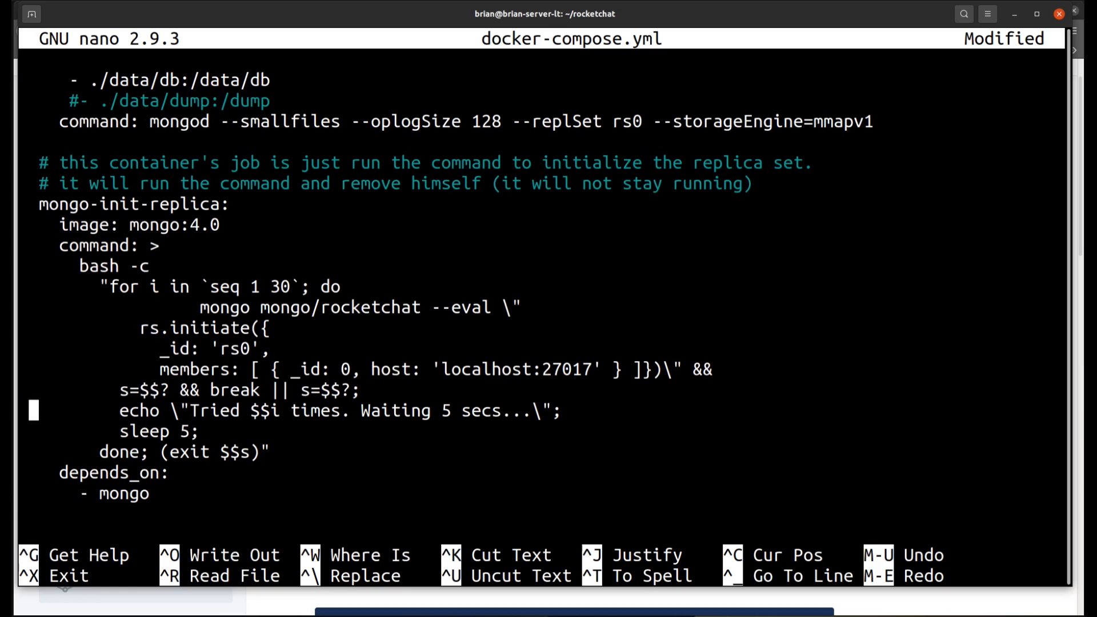
pyautogui.press('Down')
pyautogui.press('Down')
pyautogui.press('Up')
pyautogui.press('Up')
pyautogui.press('Up')
pyautogui.press('Up')
pyautogui.press('Up')
pyautogui.press('Up')
pyautogui.press('Up')
pyautogui.press('Up')
pyautogui.press('Up')
pyautogui.press('Up')
pyautogui.press('Up')
pyautogui.press('Up')
pyautogui.press('Up')
pyautogui.press('Up')
pyautogui.press('Up')
pyautogui.press('Up')
pyautogui.press('Up')
pyautogui.press('Up')
pyautogui.press('Down')
pyautogui.press('Down')
pyautogui.press('Down')
pyautogui.press('Down')
pyautogui.press('Down')
pyautogui.press('Down')
pyautogui.press('Down')
pyautogui.press('Down')
pyautogui.press('Down')
pyautogui.press('Down')
pyautogui.press('Down')
pyautogui.press('Down')
pyautogui.press('Down')
pyautogui.press('Down')
pyautogui.press('Down')
pyautogui.press('Down')
pyautogui.press('Down')
pyautogui.press('Down')
# Step: Return to the rocketchat service's ports entry and recheck its host port
pyautogui.press('Up')
pyautogui.press('Up')
pyautogui.press('Up')
pyautogui.press('Up')
pyautogui.press('Up')
pyautogui.press('Up')
pyautogui.press('Up')
pyautogui.press('Up')
pyautogui.press('Up')
pyautogui.press('Up')
pyautogui.press('Up')
pyautogui.press('Up')
pyautogui.press('Up')
pyautogui.press('Up')
pyautogui.press('Up')
pyautogui.press('Up')
pyautogui.press('Up')
pyautogui.press('Up')
pyautogui.press('Up')
pyautogui.press('Up')
pyautogui.press('Up')
pyautogui.press('Up')
pyautogui.press('Up')
pyautogui.press('Up')
pyautogui.press('Up')
pyautogui.press('Up')
pyautogui.press('Up')
pyautogui.press('Right')
pyautogui.press('Right')
pyautogui.press('Right')
pyautogui.press('Right')
pyautogui.press('Right')
pyautogui.press('Right')
pyautogui.press('Right')
pyautogui.press('Right')
pyautogui.press('Right')
pyautogui.press('Right')
pyautogui.press('Right')
pyautogui.press('Left')
pyautogui.press('Left')
pyautogui.press('Left')
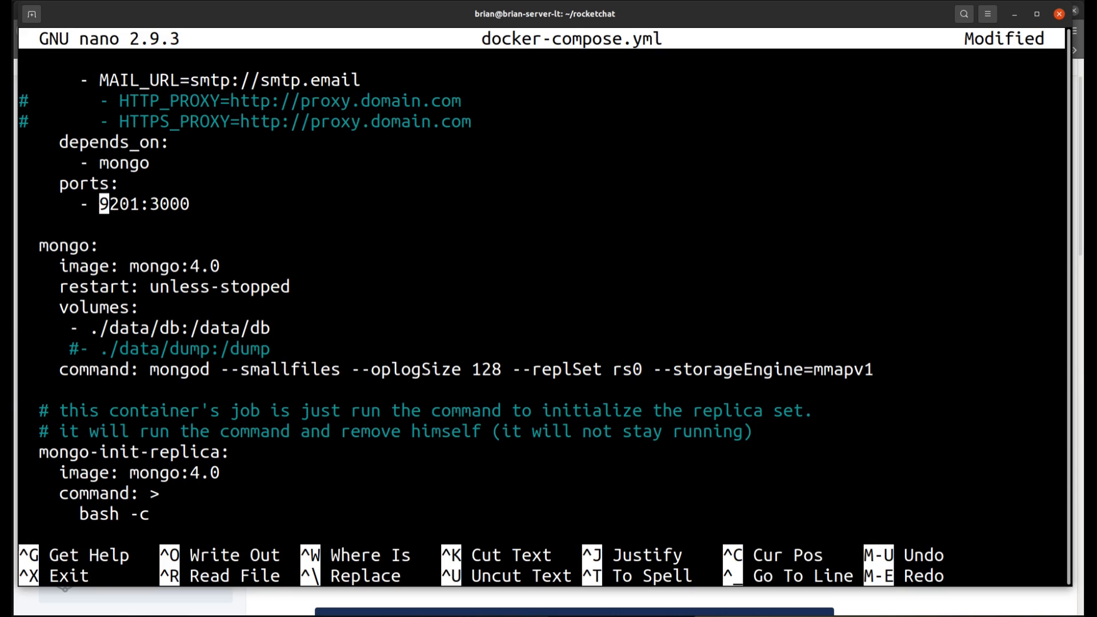
pyautogui.press('Right')
pyautogui.press('Right')
pyautogui.press('Right')
pyautogui.press('Right')
# Step: Save the configuration as docker-compose.yml and exit nano
pyautogui.hotkey('ctrl', 'o')
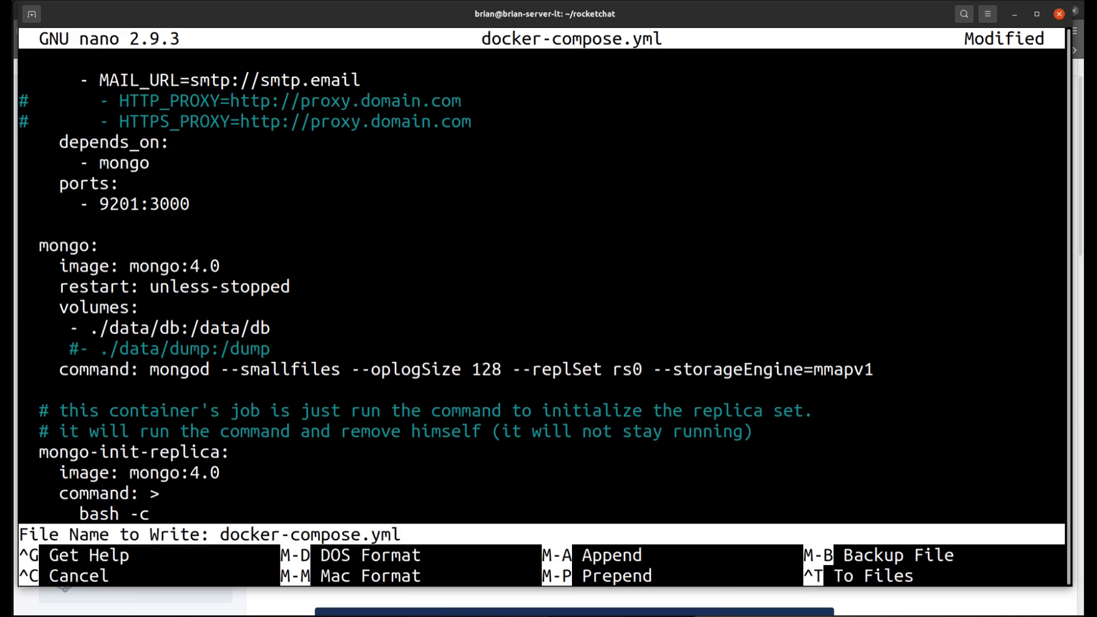
pyautogui.press('Return')
pyautogui.hotkey('ctrl', 'x')
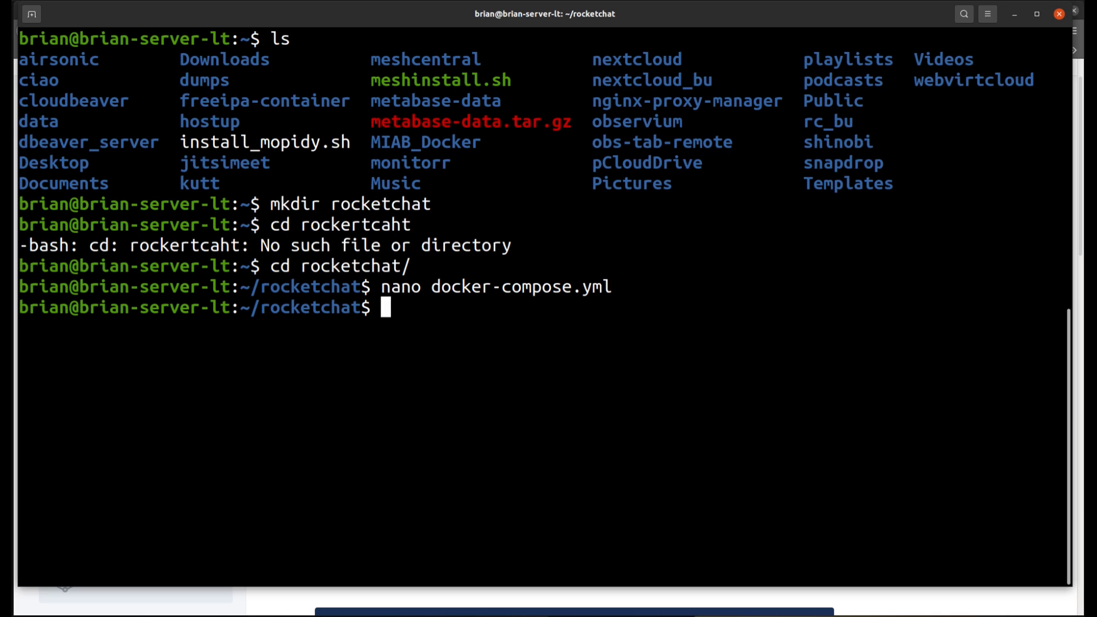
# Step: List the rocketchat directory's contents and start the stack in the background with docker-compose up -d
pyautogui.write('ls')
pyautogui.press('Return')
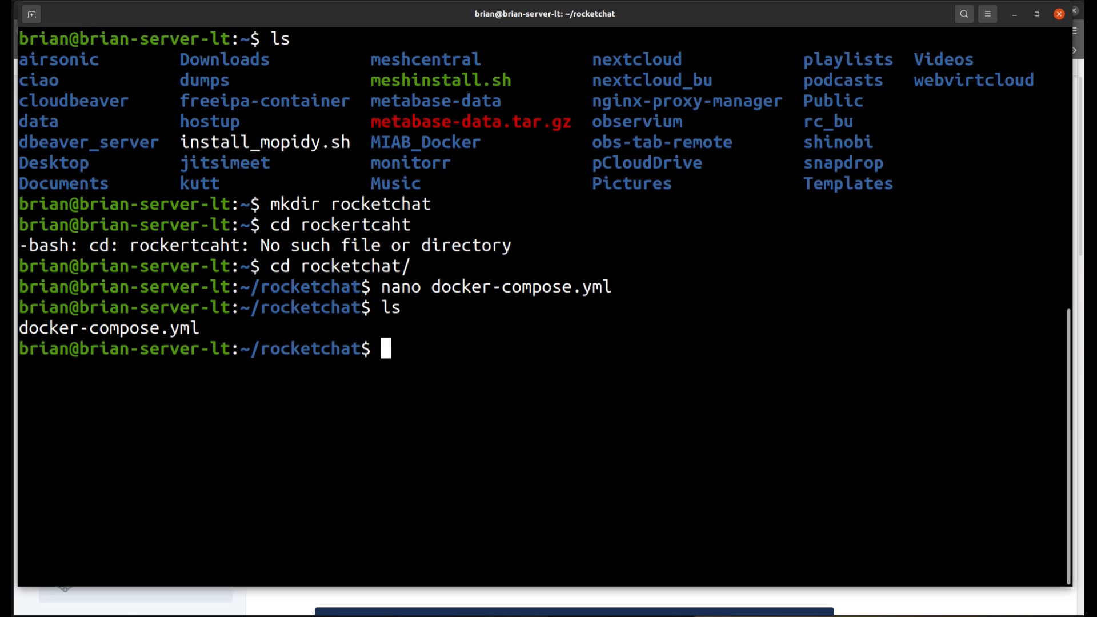
pyautogui.write('docker-compos')
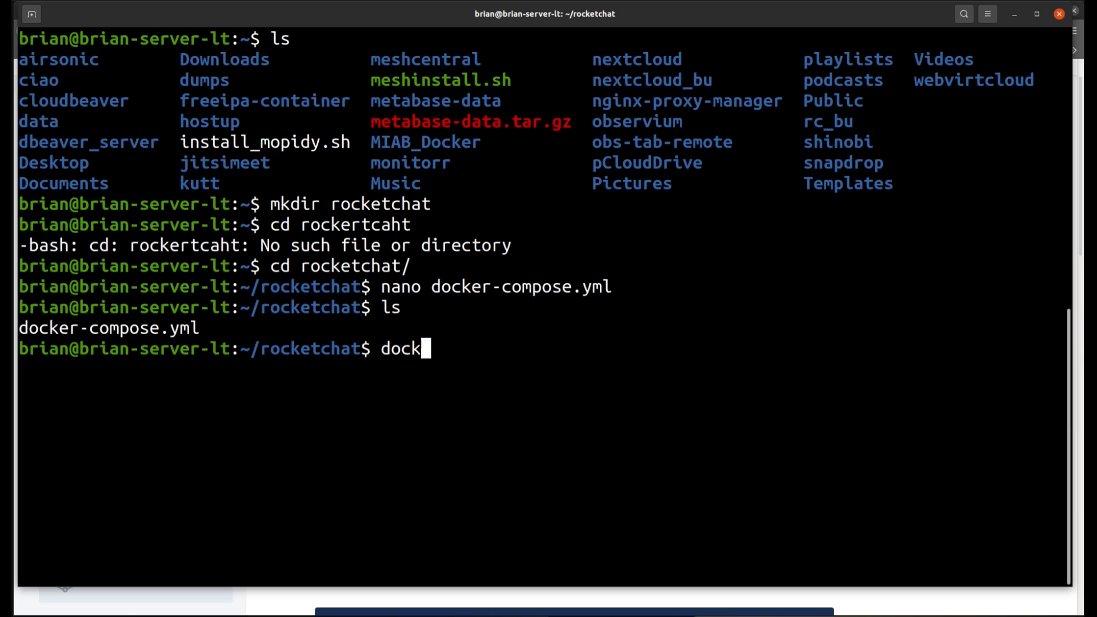
pyautogui.write('e up -d')
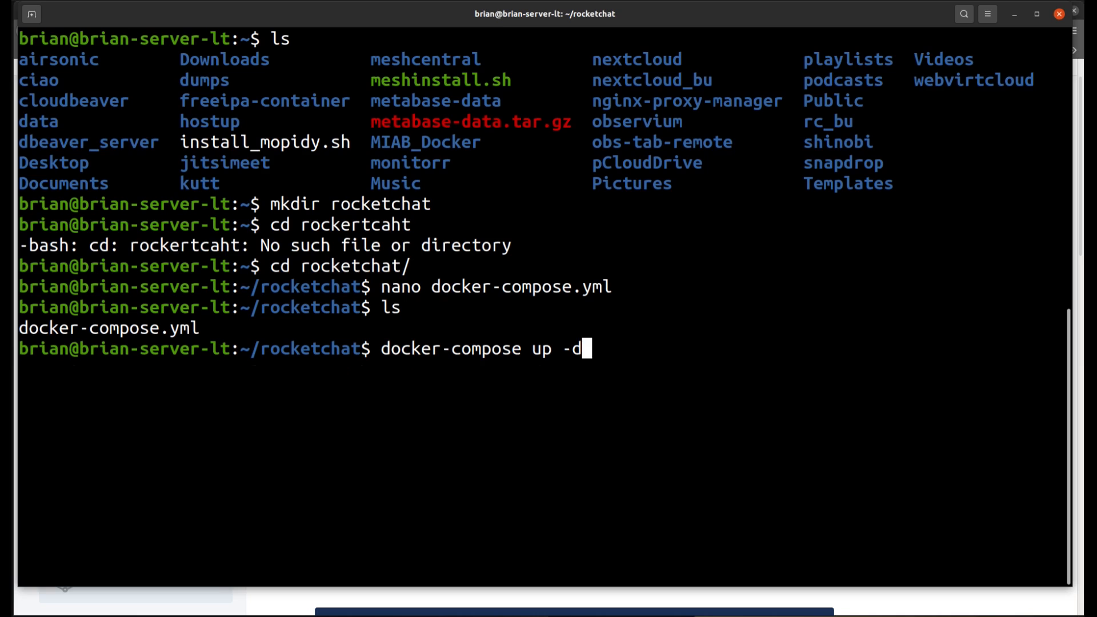
pyautogui.press('Return')
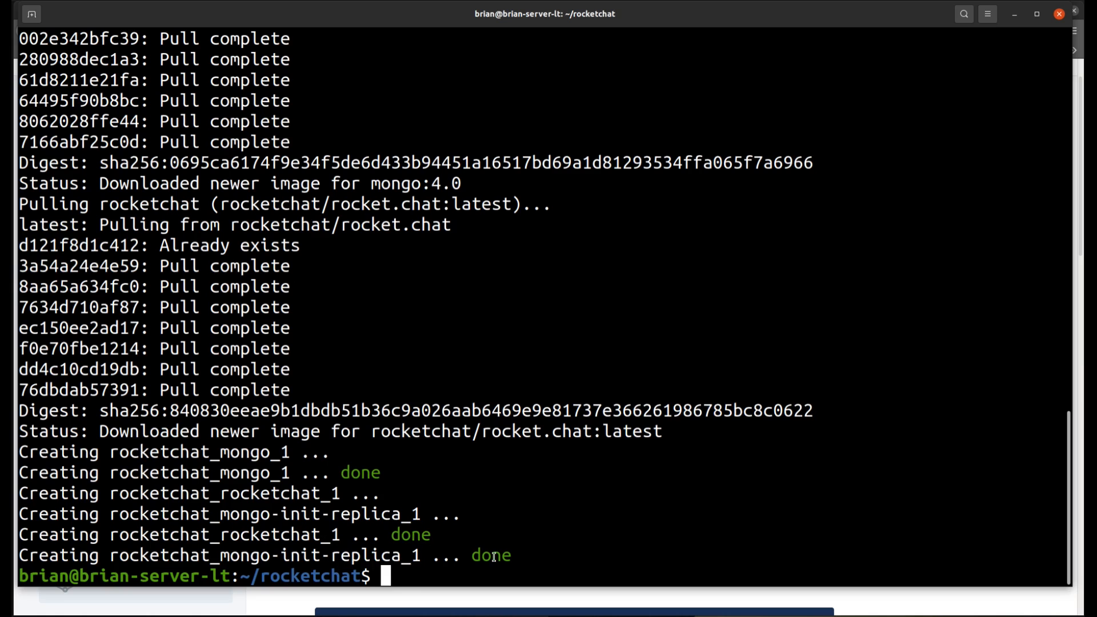
# Step: Switch to Portainer in the browser, refresh the container list and check the state of the rocketchat containers
pyautogui.click(343, 614)
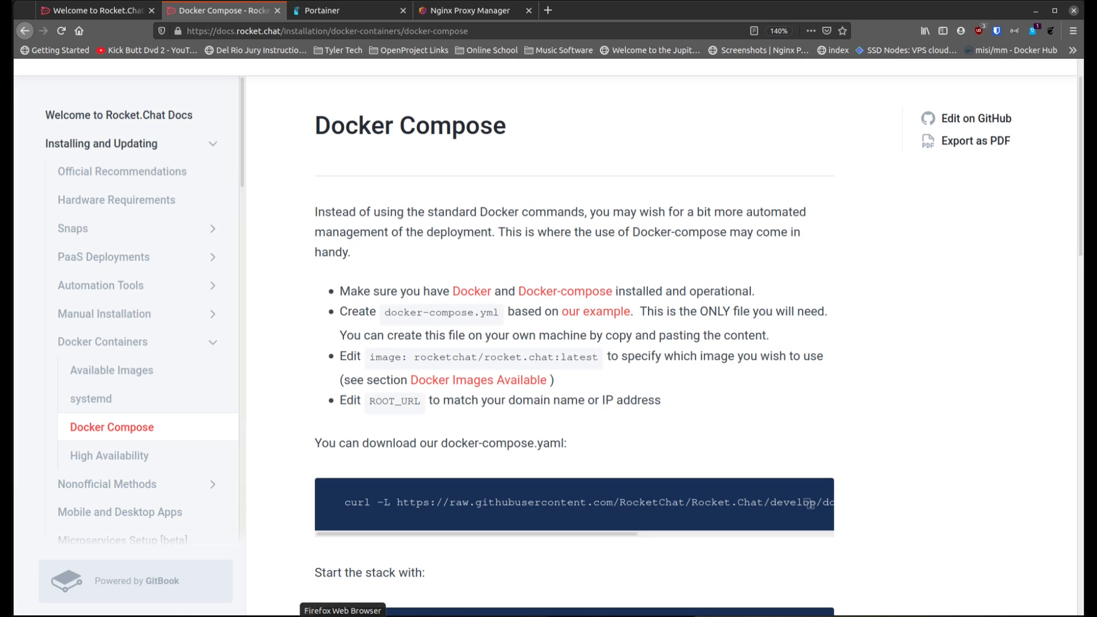
pyautogui.click(355, 13)
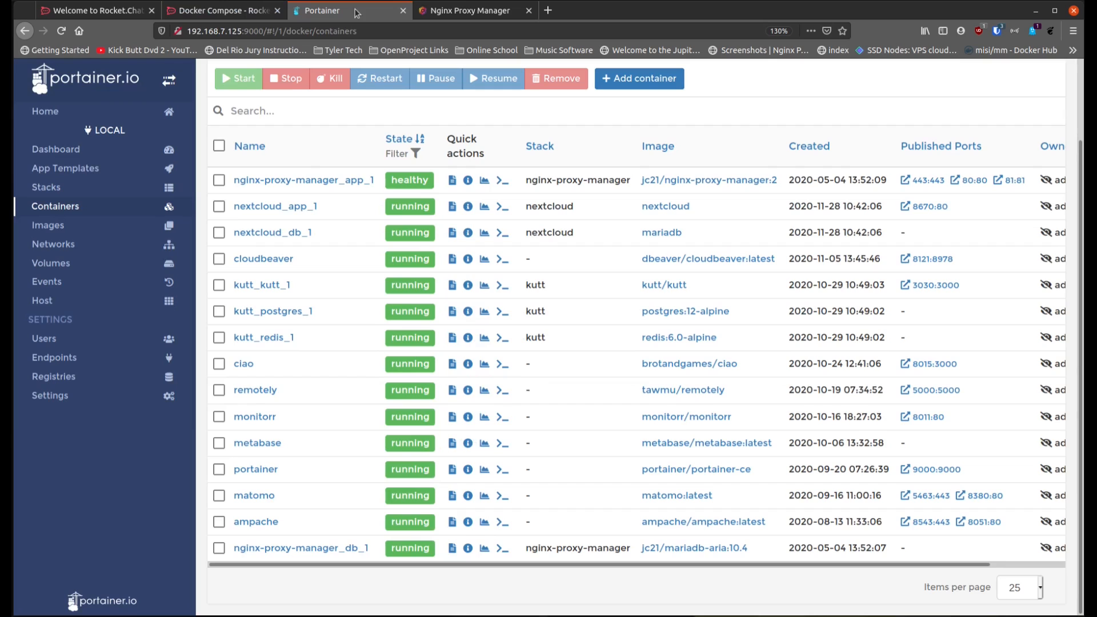
pyautogui.click(61, 30)
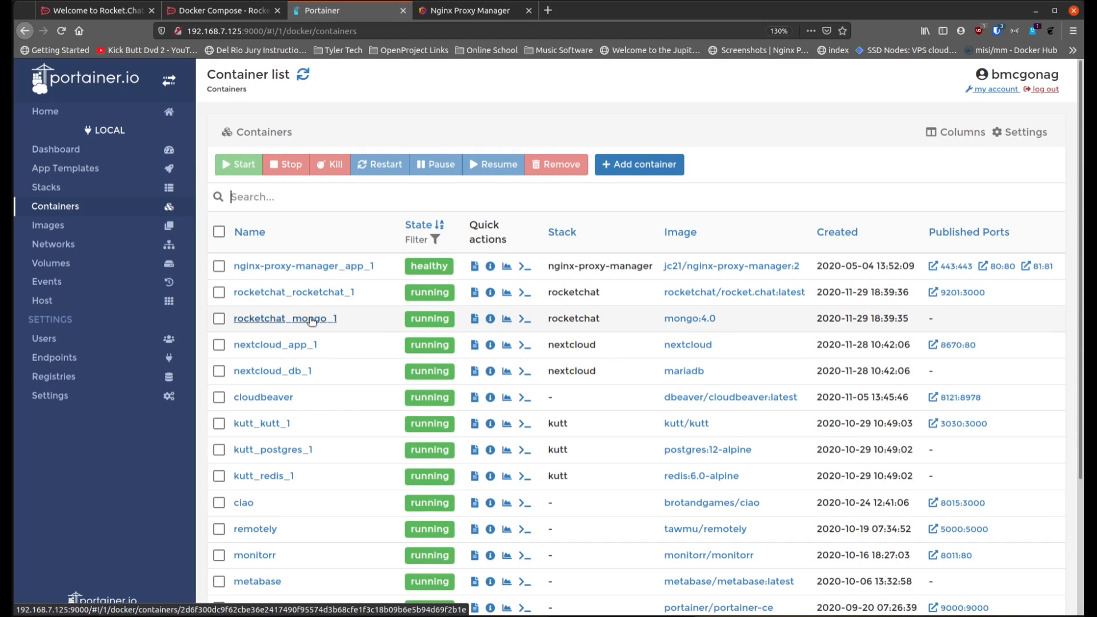
pyautogui.scroll(-3, 319, 343)
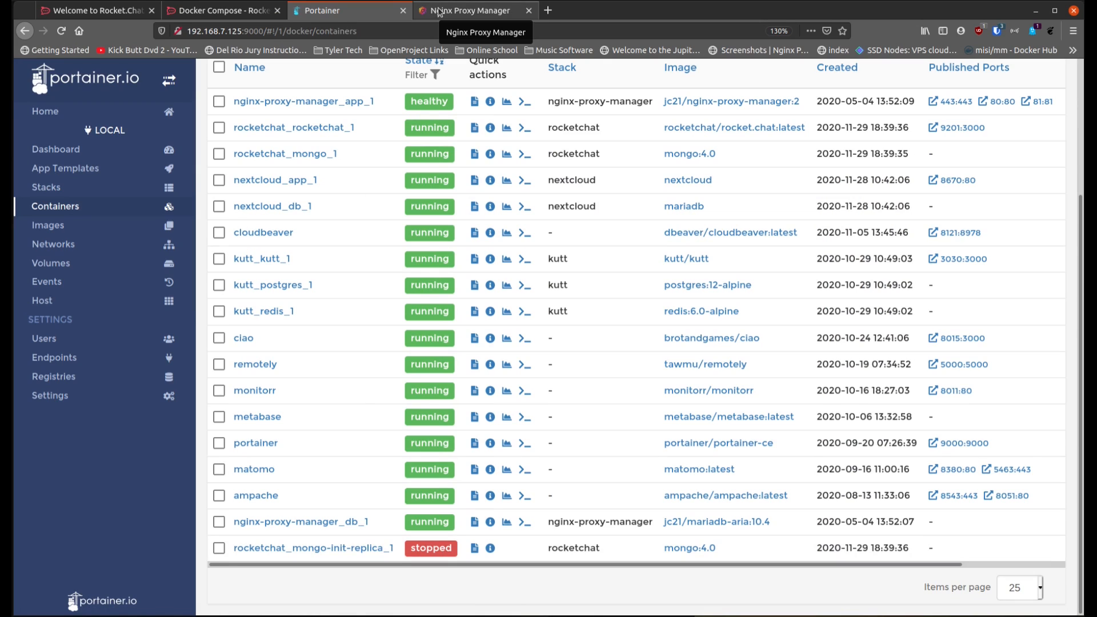
# Step: Open the Rocket.Chat server at 192.168.7.125:9201 in a new browser tab
pyautogui.hotkey('ctrl', 't')
pyautogui.click(448, 31)
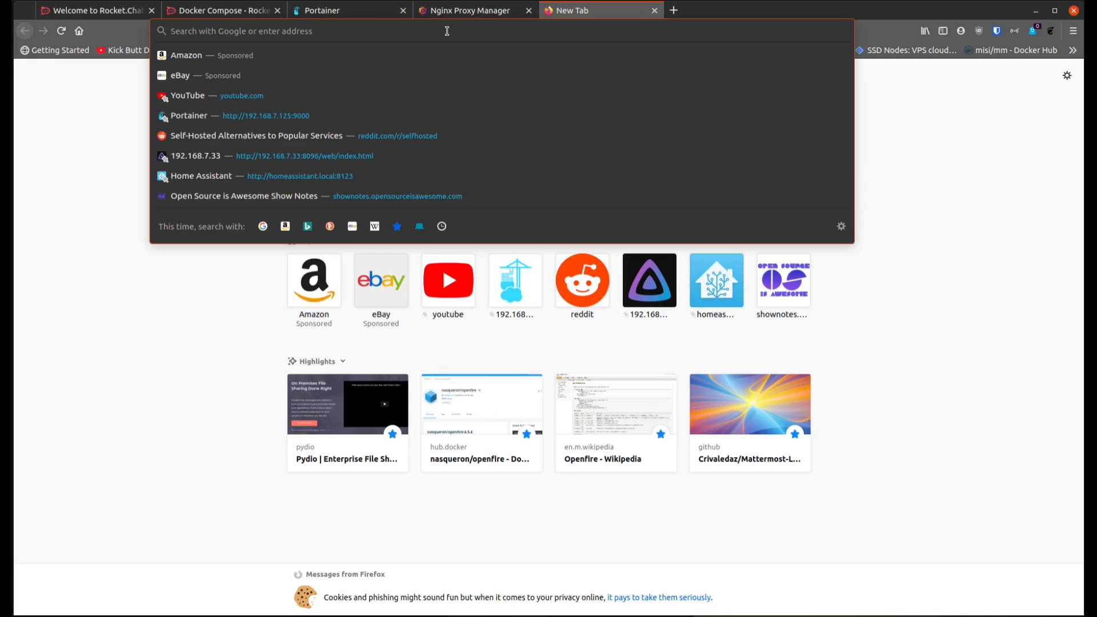
pyautogui.write('192.1')
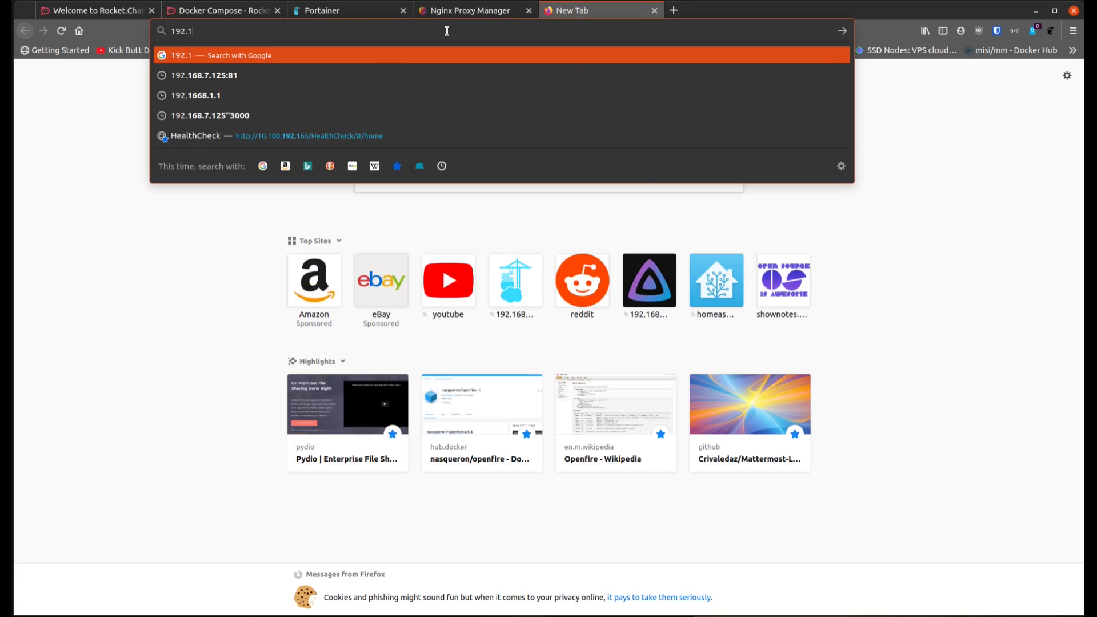
pyautogui.write('68.7.1')
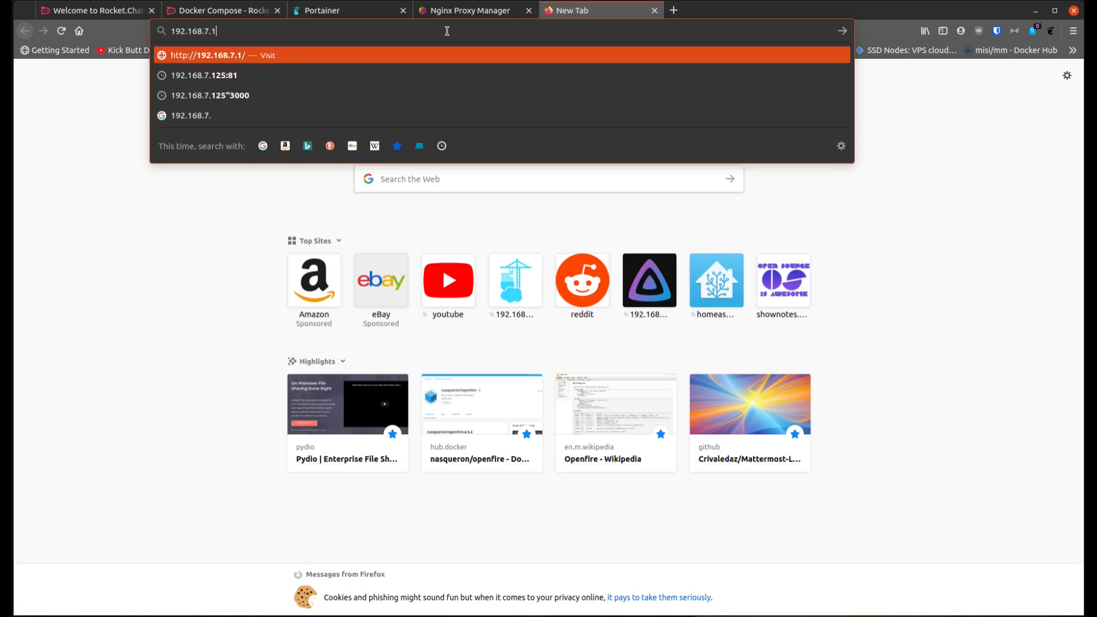
pyautogui.write('25:9201')
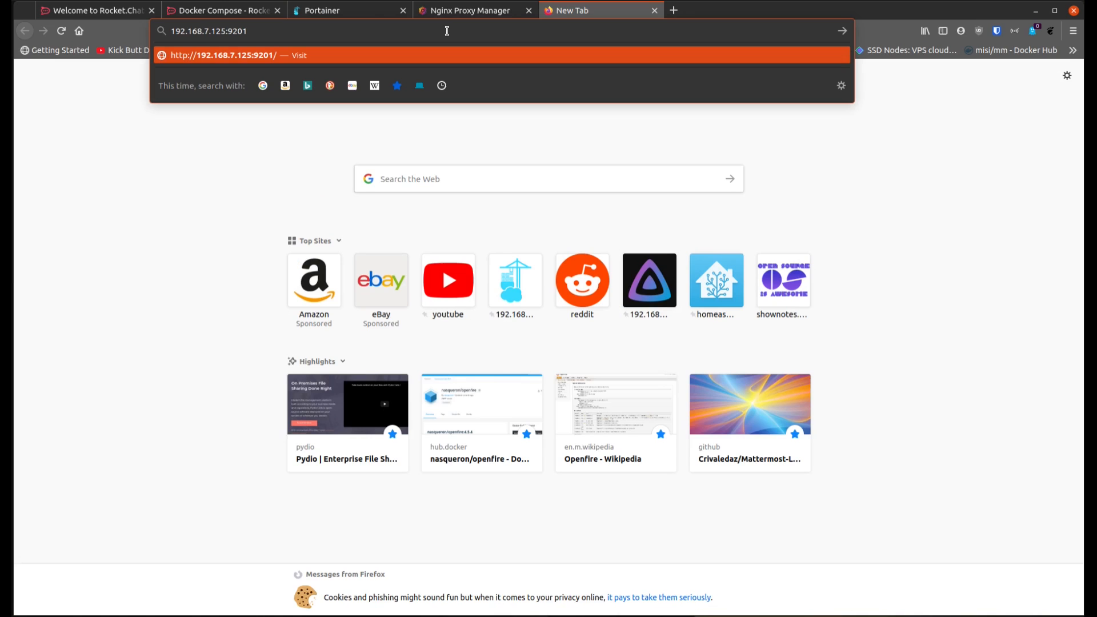
pyautogui.press('Return')
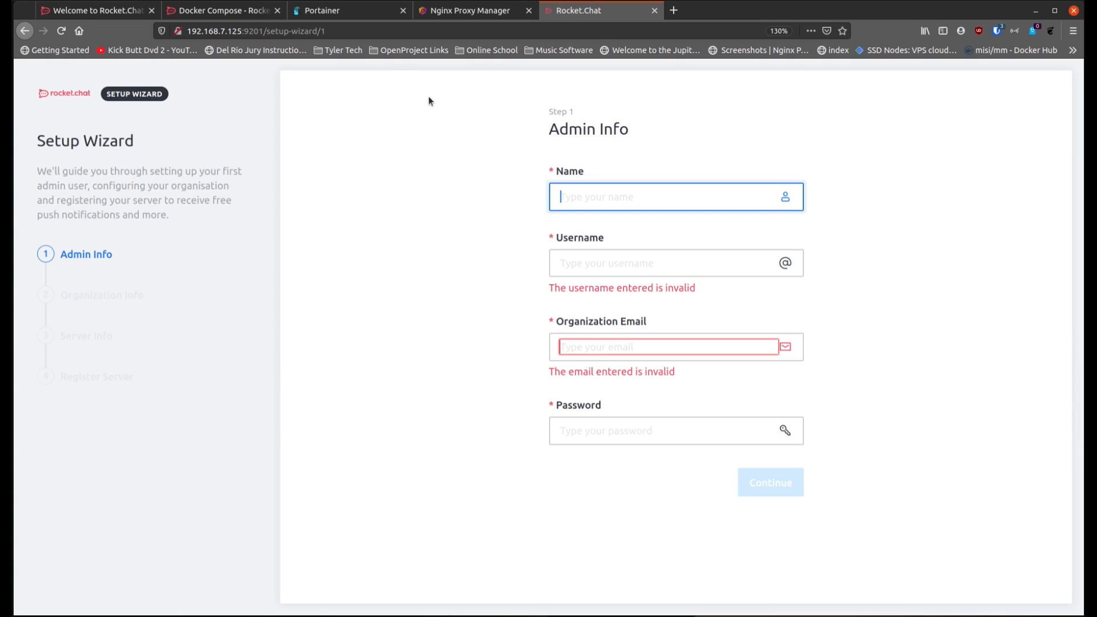
# Step: Fill in the admin's name, username and organization email on the setup wizard's Admin Info form
pyautogui.write('Brian')
pyautogui.press('Tab')
pyautogui.write('bmcgonag')
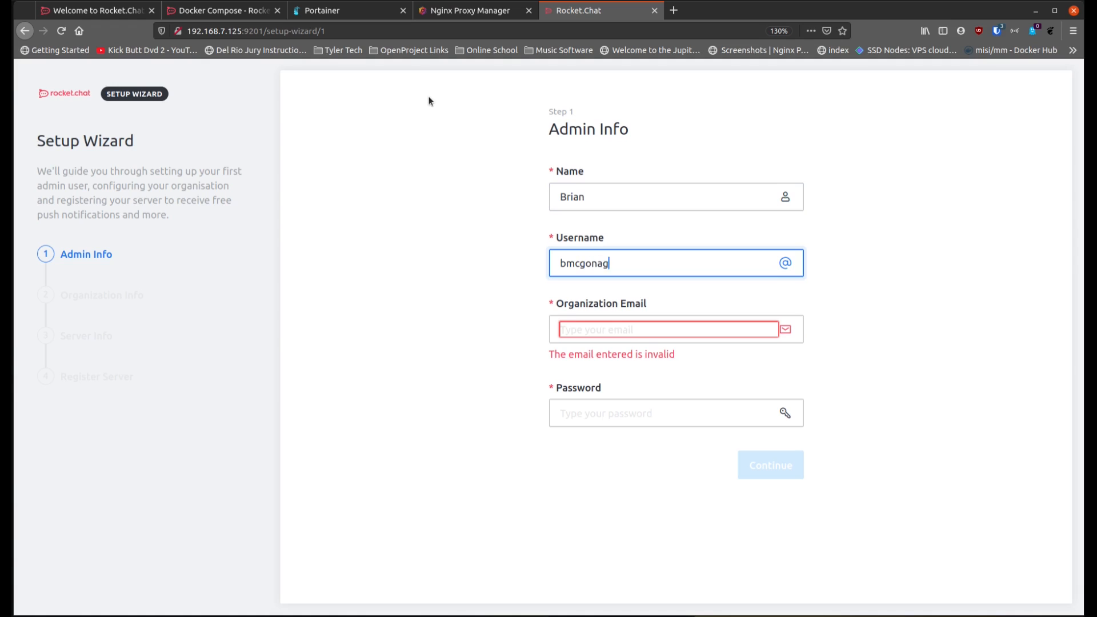
pyautogui.press('Tab')
pyautogui.press('Tab')
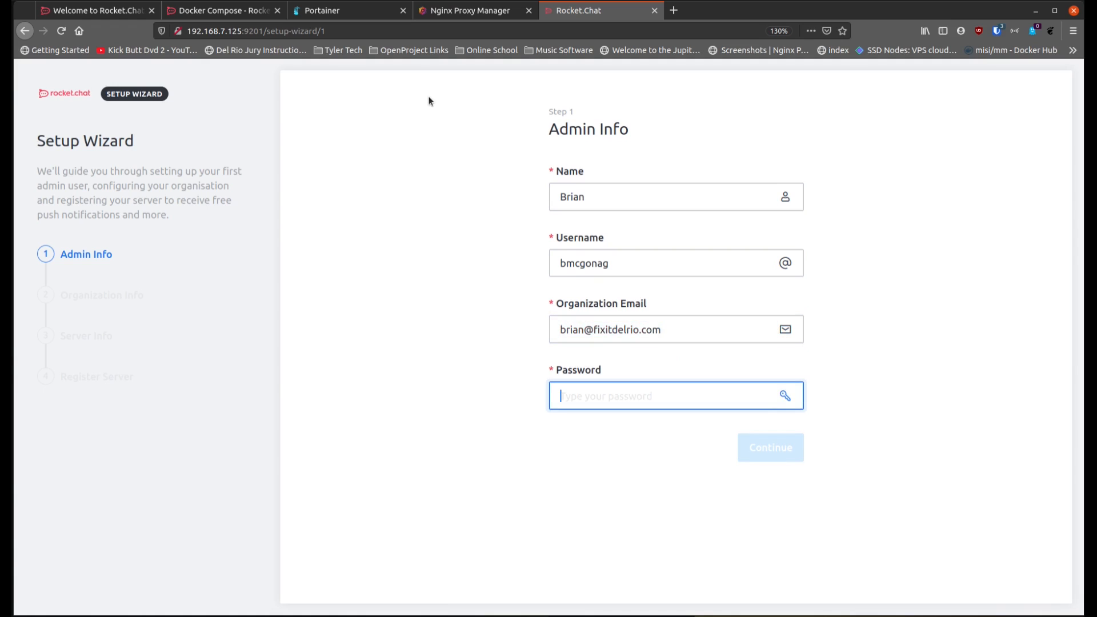
# Step: Enter the admin account password, submit the Admin Info form and decline saving the login in the browser
pyautogui.write('••••••••')
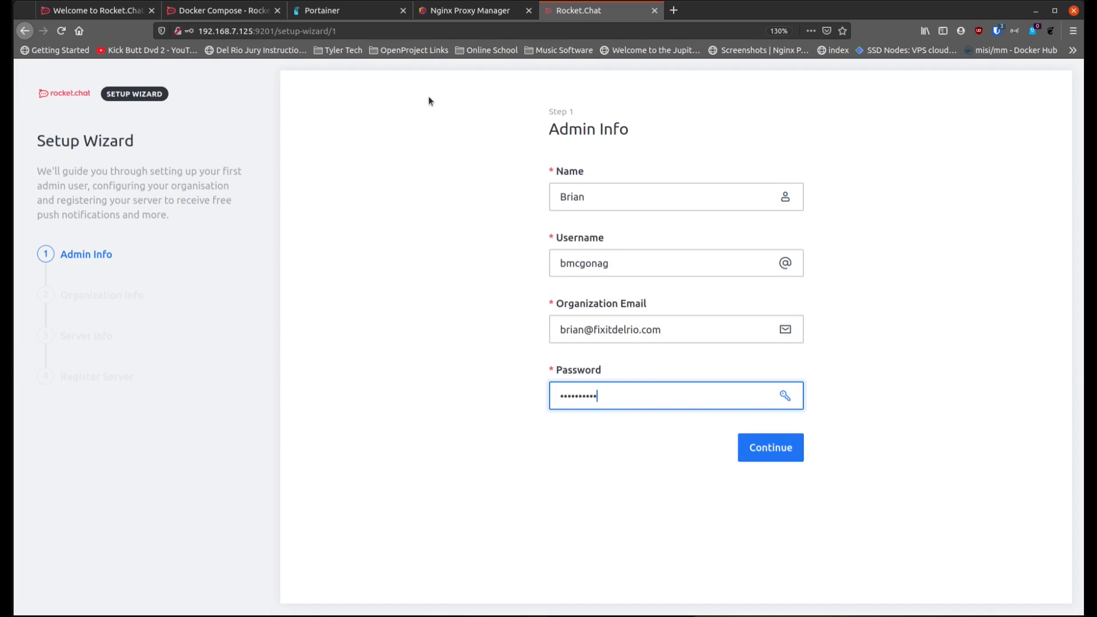
pyautogui.click(761, 451)
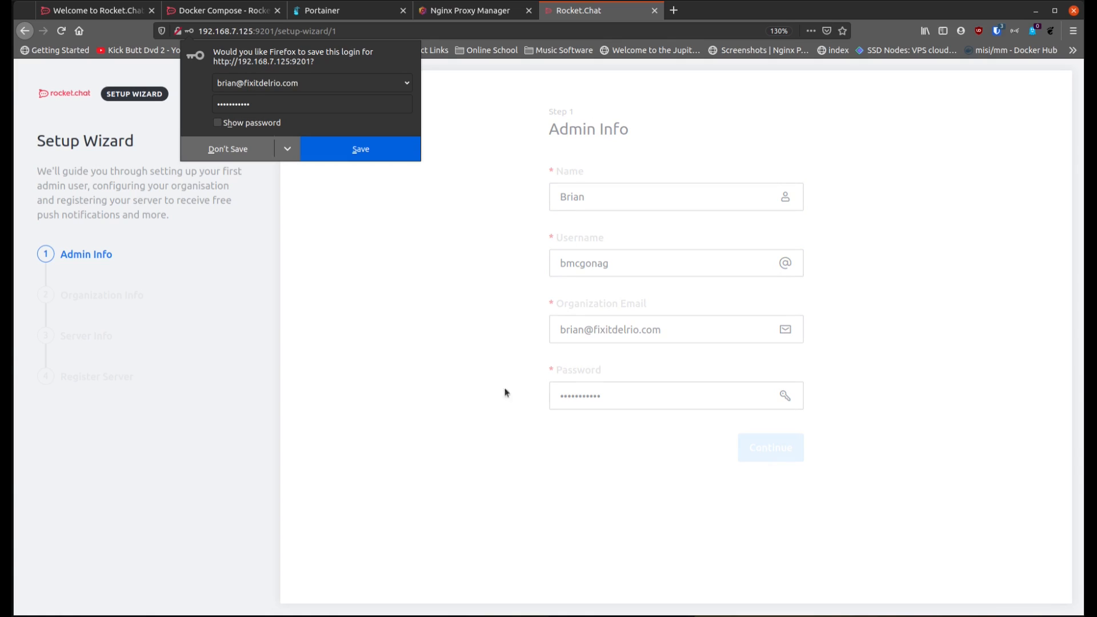
pyautogui.click(240, 150)
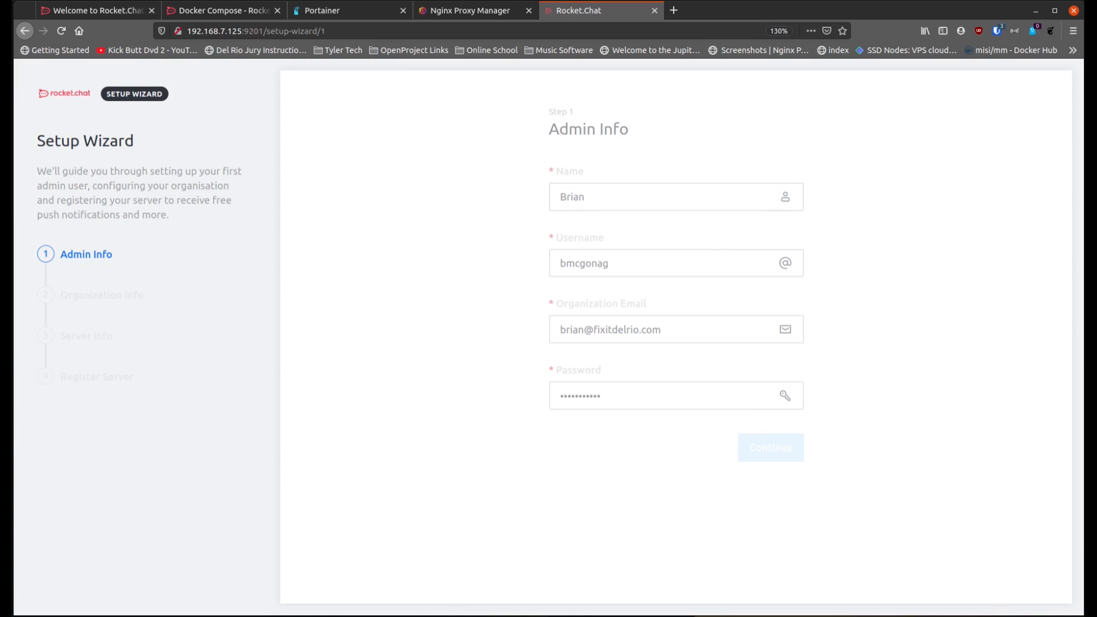
pyautogui.click(376, 616)
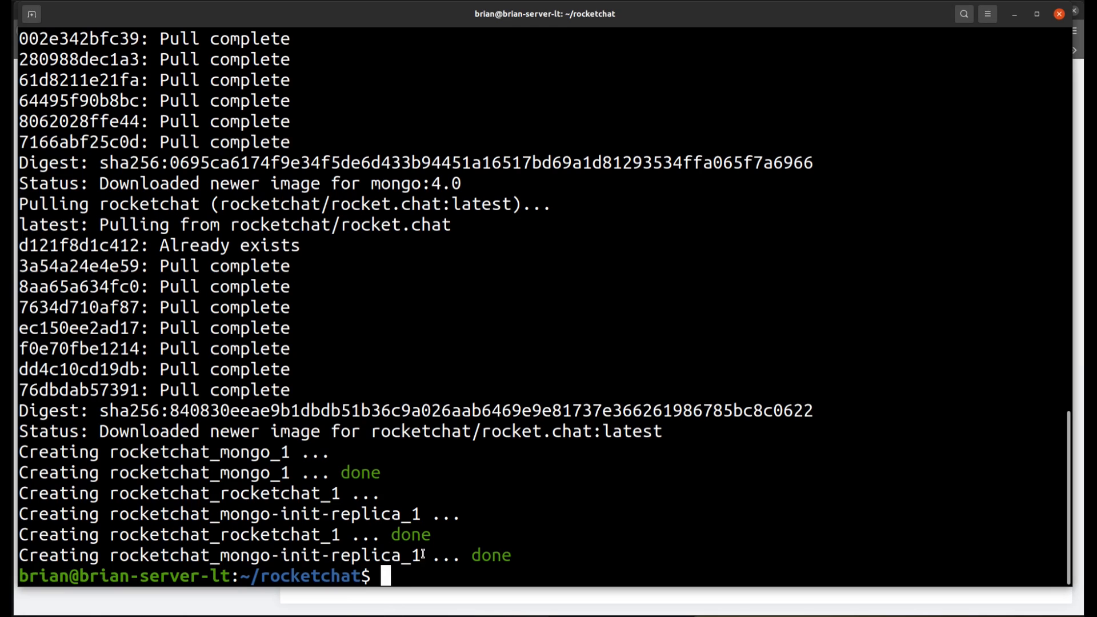
pyautogui.click(451, 604)
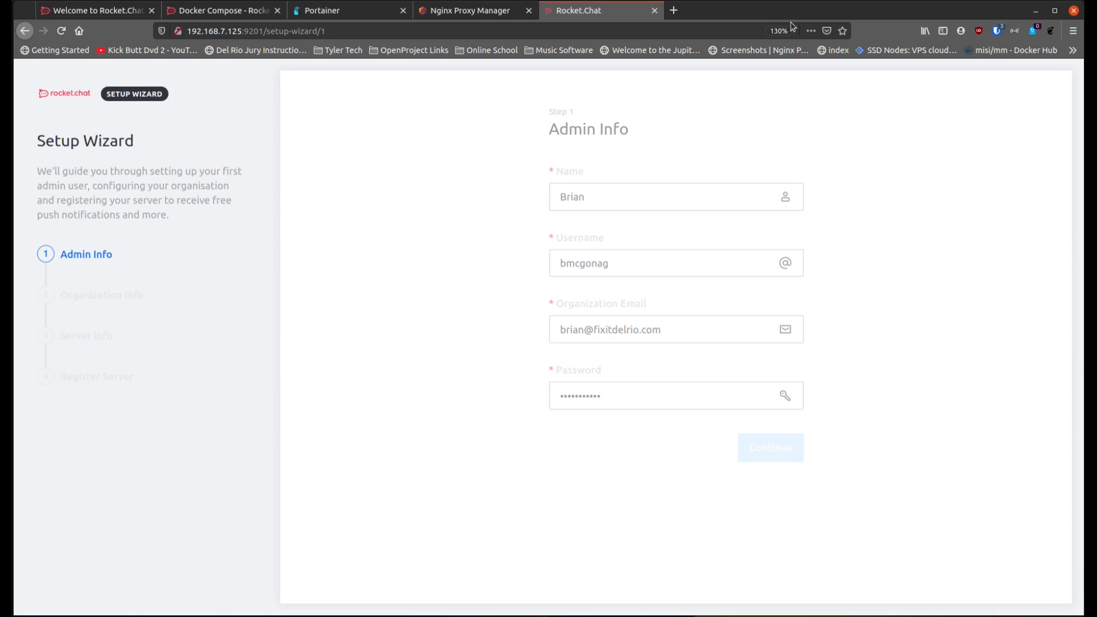
# Step: Open a private browser window and load the Rocket.Chat server at 192.168.7.125:9201
pyautogui.click(1073, 32)
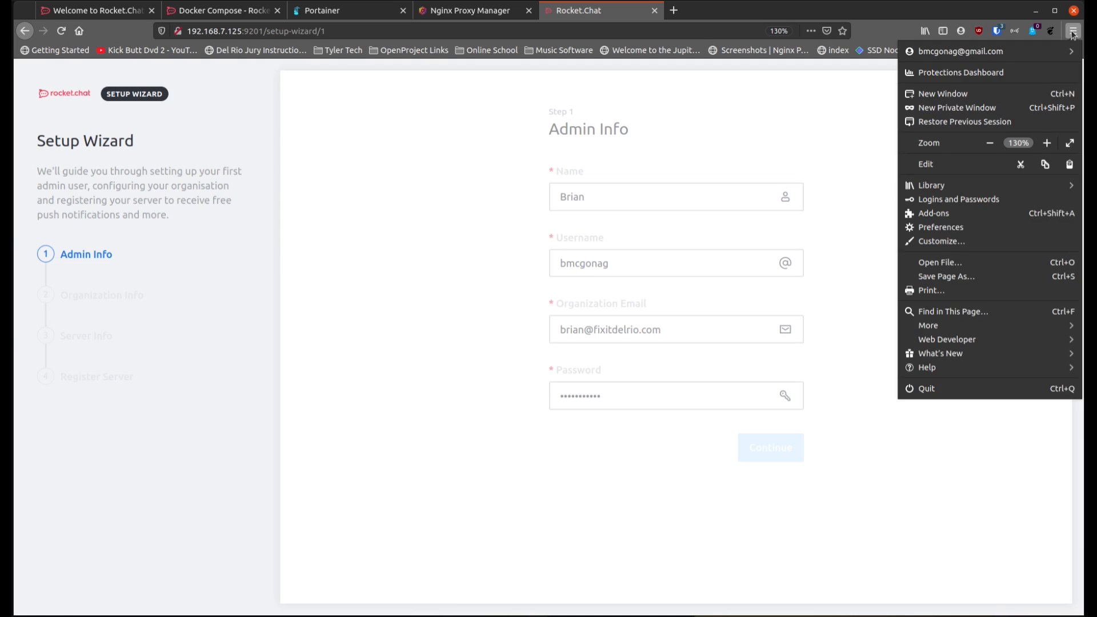
pyautogui.click(1005, 107)
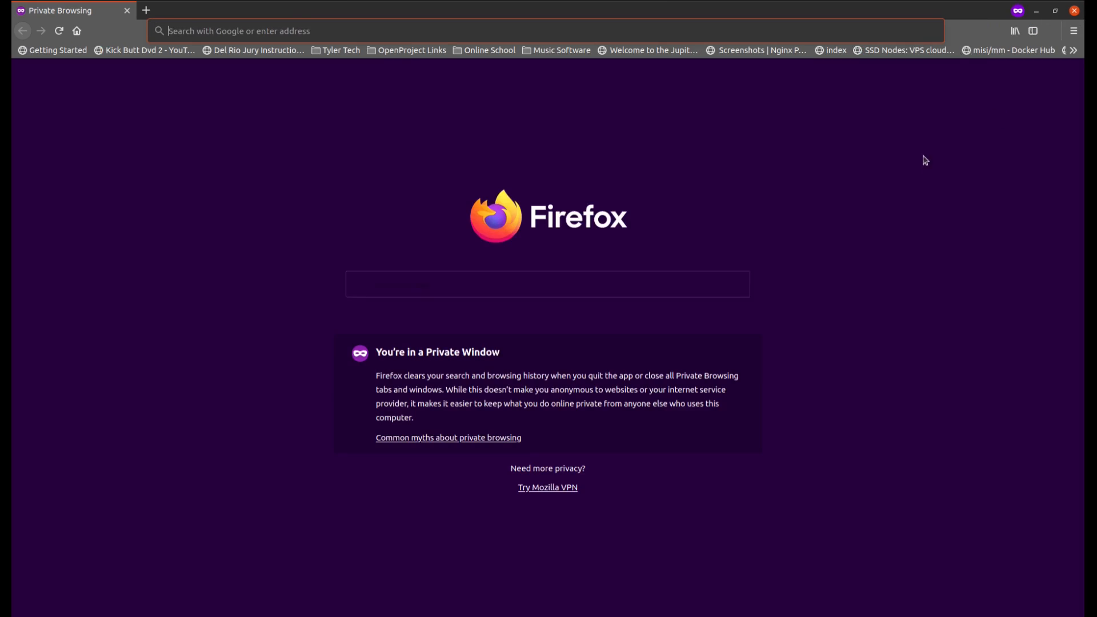
pyautogui.click(369, 30)
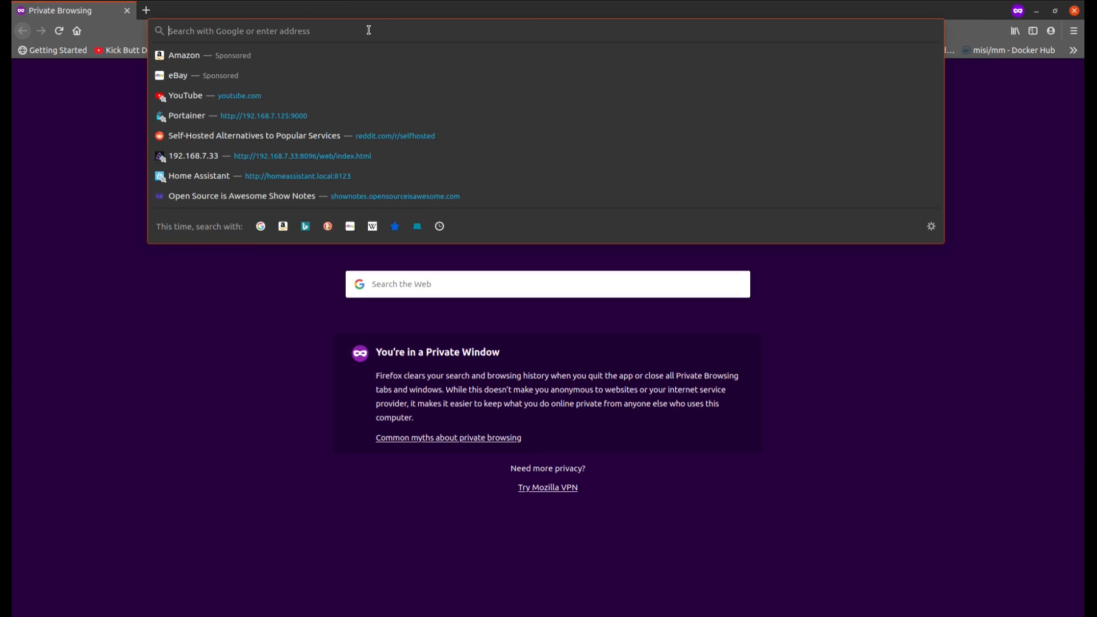
pyautogui.write('192.1')
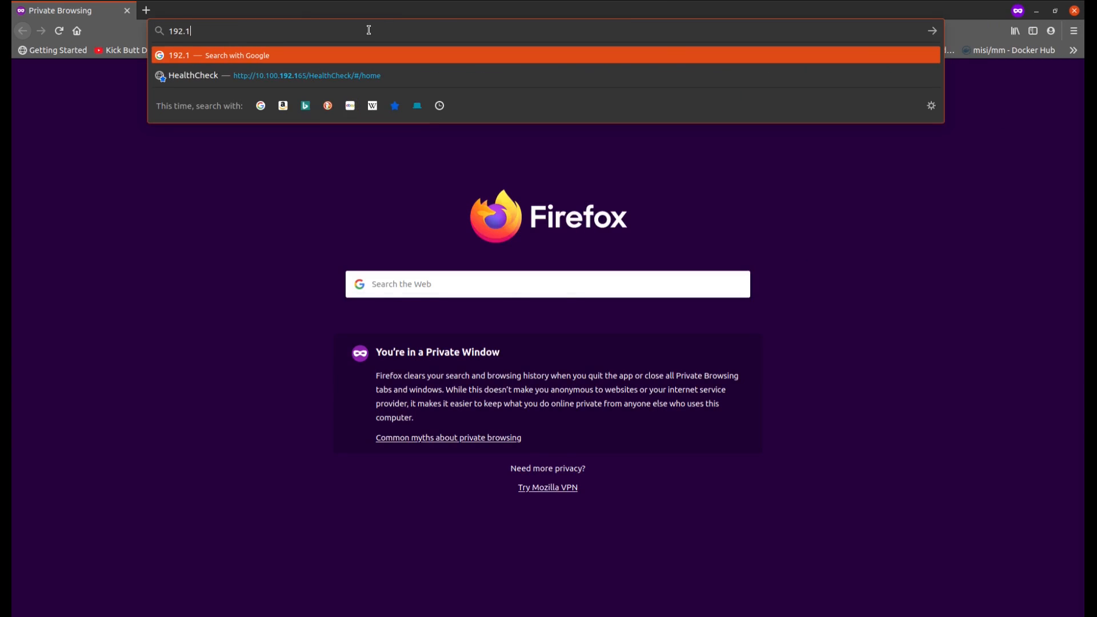
pyautogui.write('68.7.125')
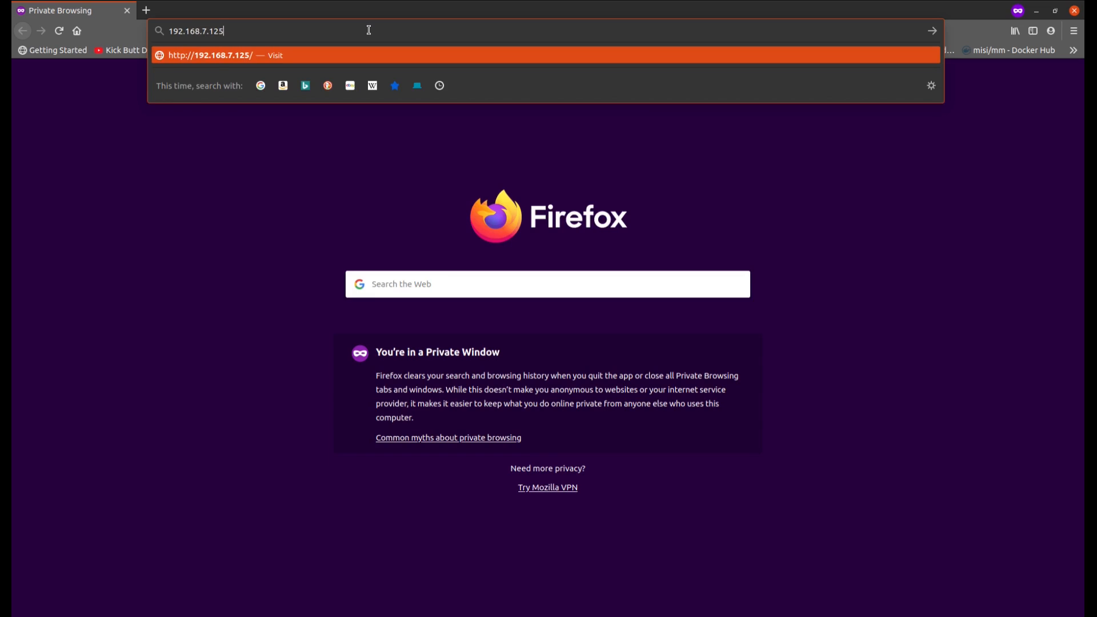
pyautogui.write(':9201')
pyautogui.press('Return')
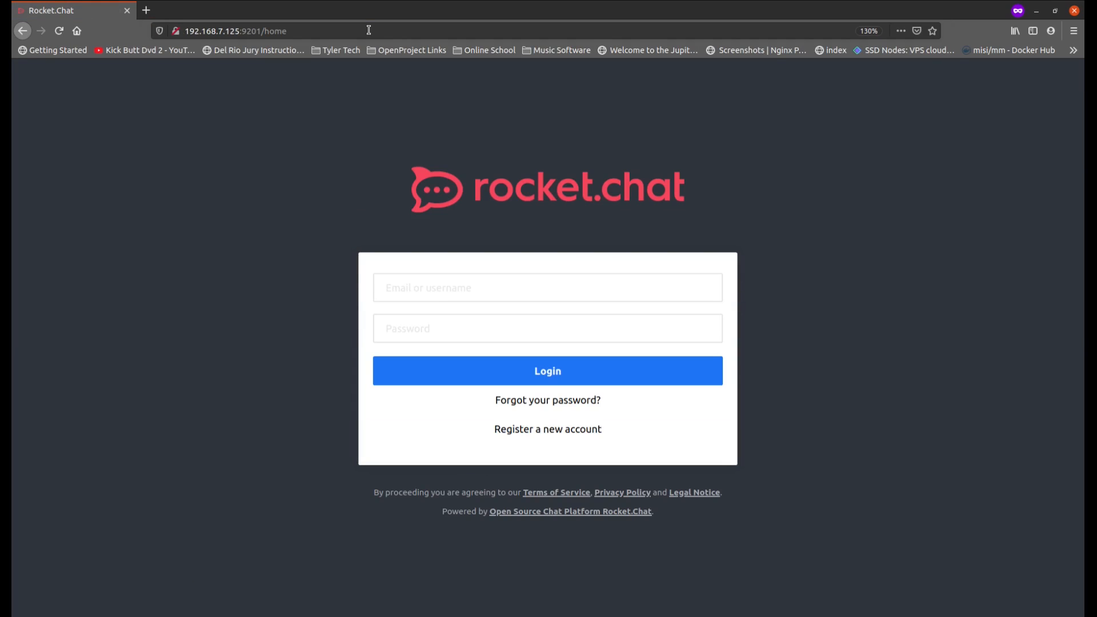
# Step: Log in to the Rocket.Chat server with the admin's email and account password
pyautogui.click(528, 296)
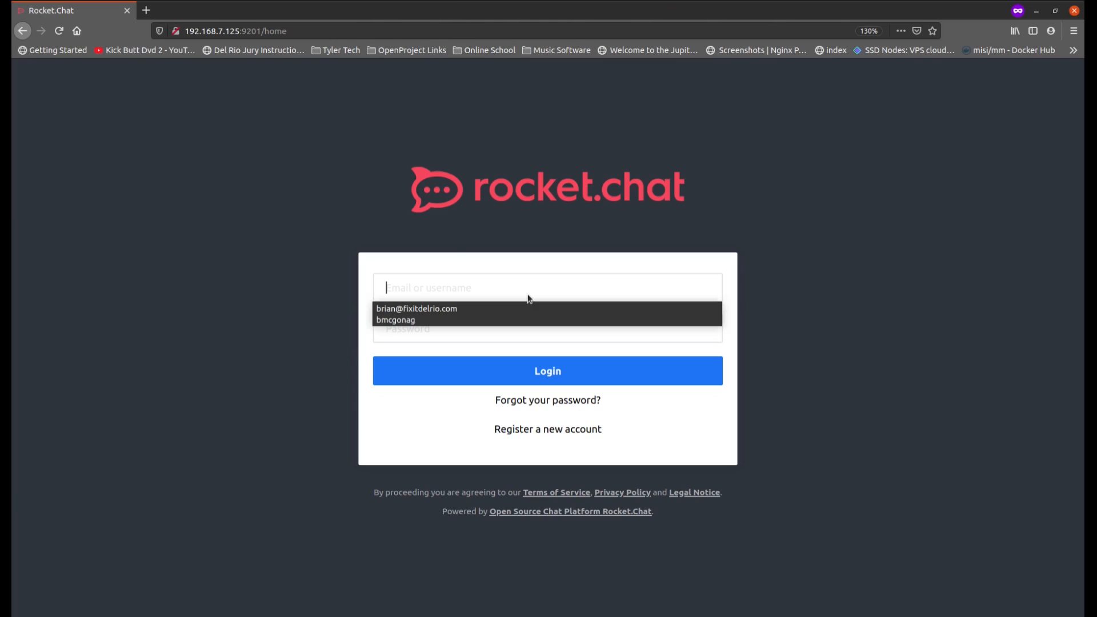
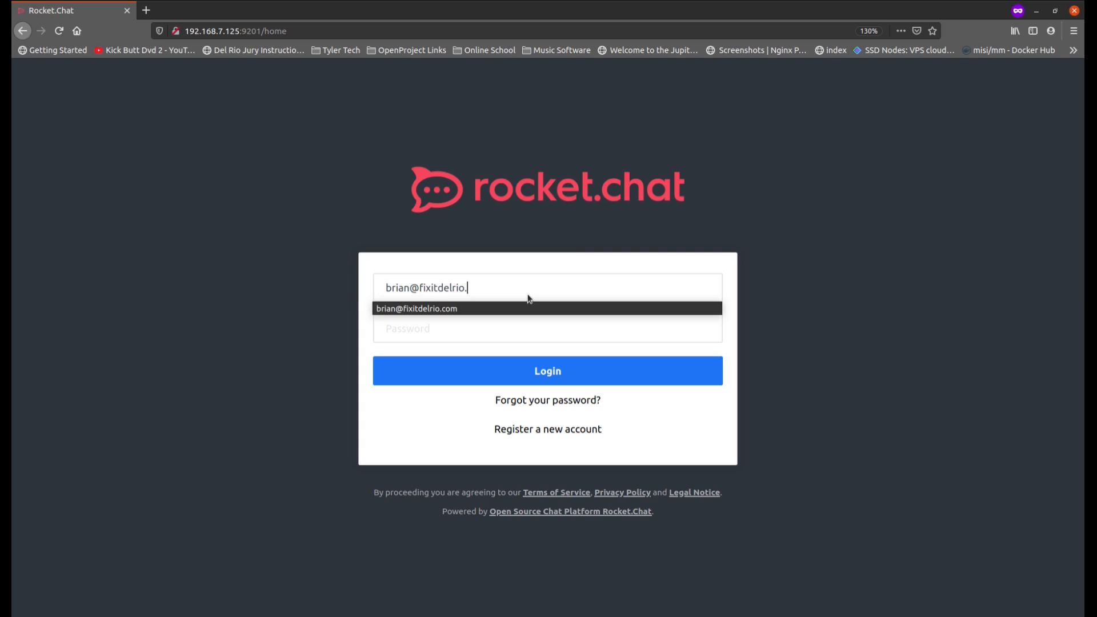
pyautogui.press('Tab')
pyautogui.write('*********')
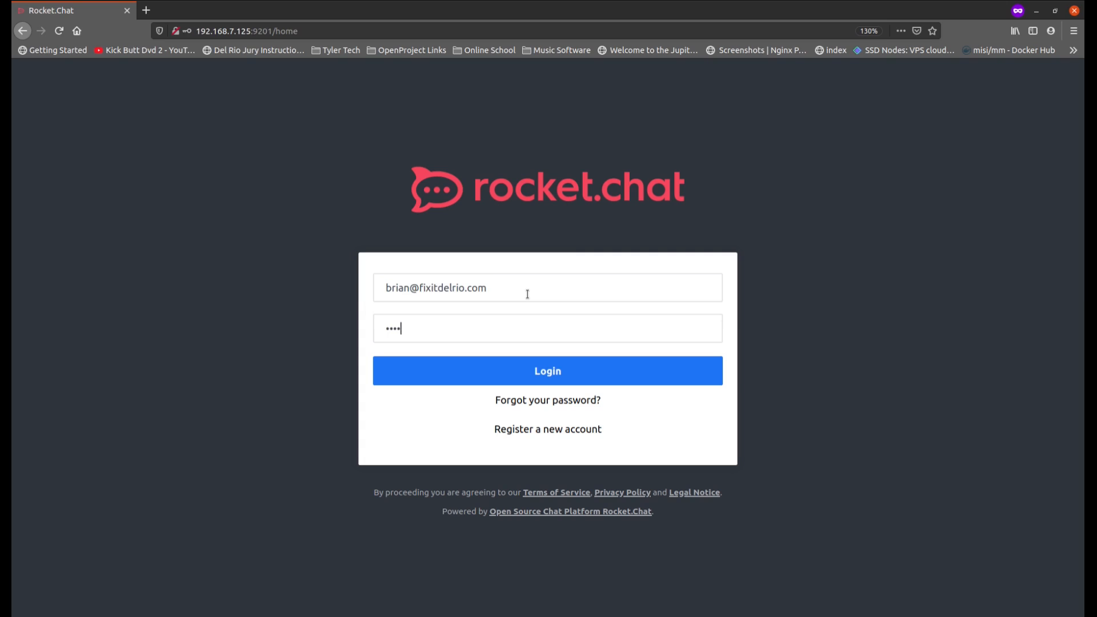
pyautogui.write('**')
pyautogui.click(545, 371)
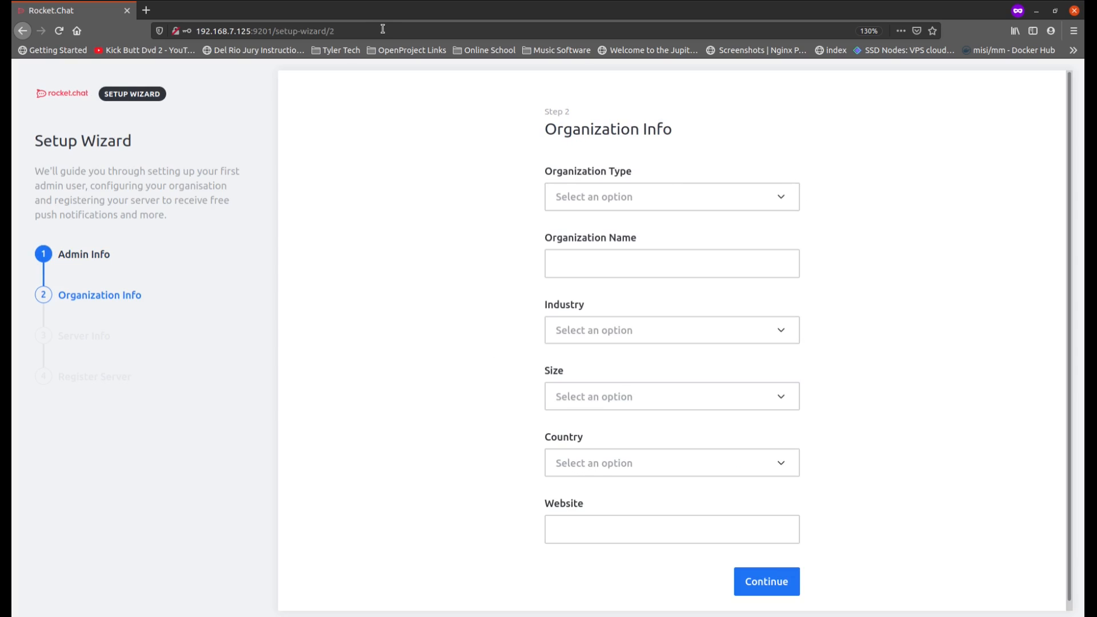
# Step: Check the setup wizard in the regular browser window and return to the maximized private window
pyautogui.moveTo(444, 12); pyautogui.dragTo(446, 69)
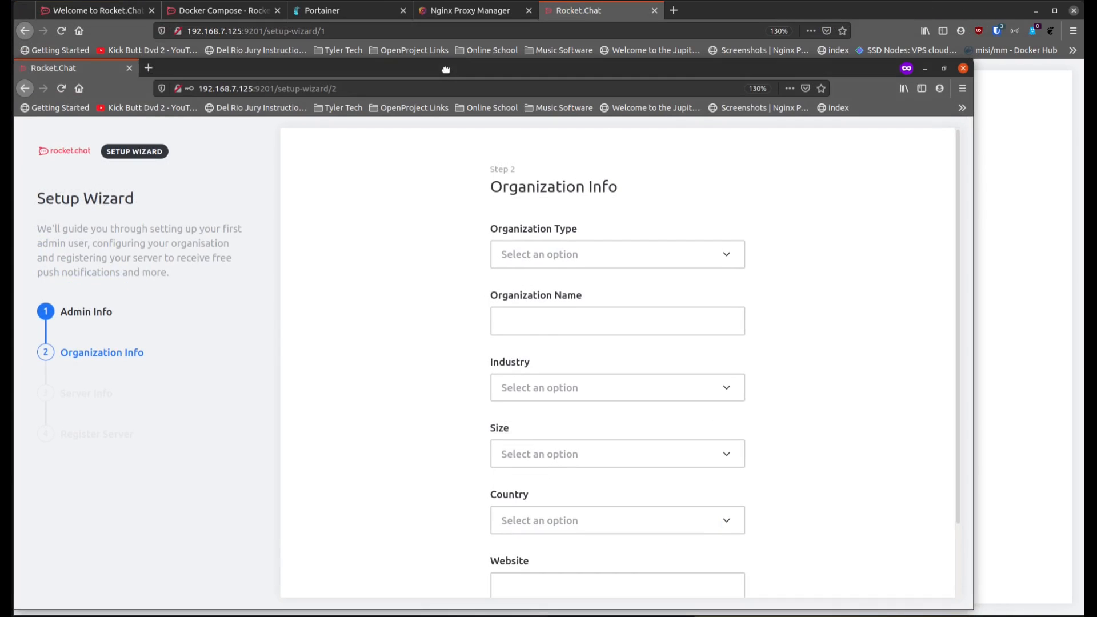
pyautogui.click(616, 17)
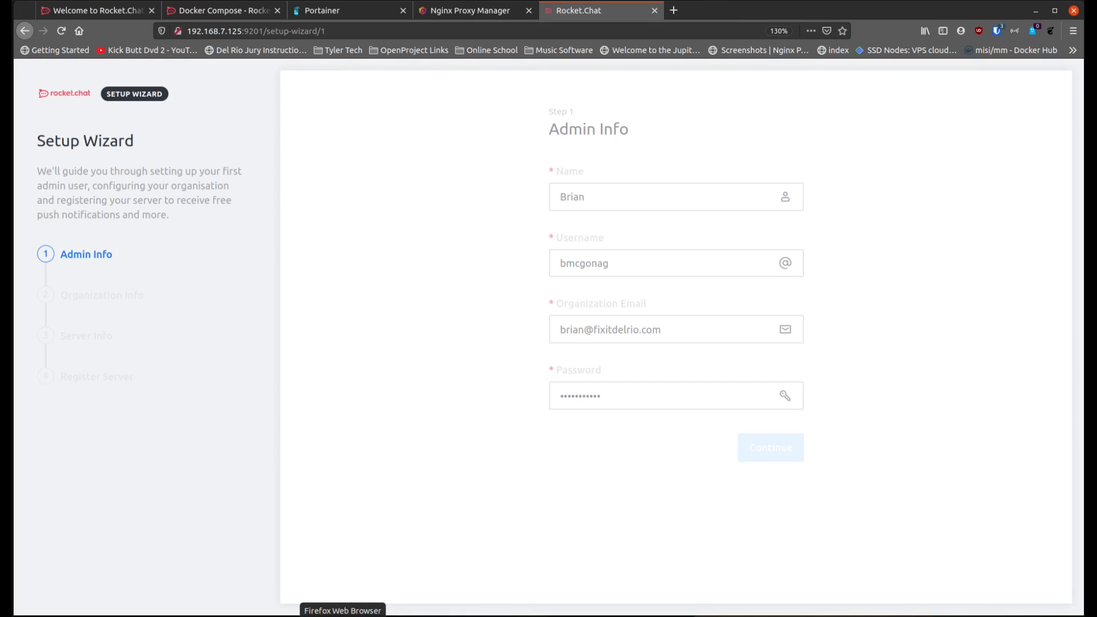
pyautogui.click(343, 615)
pyautogui.click(403, 563)
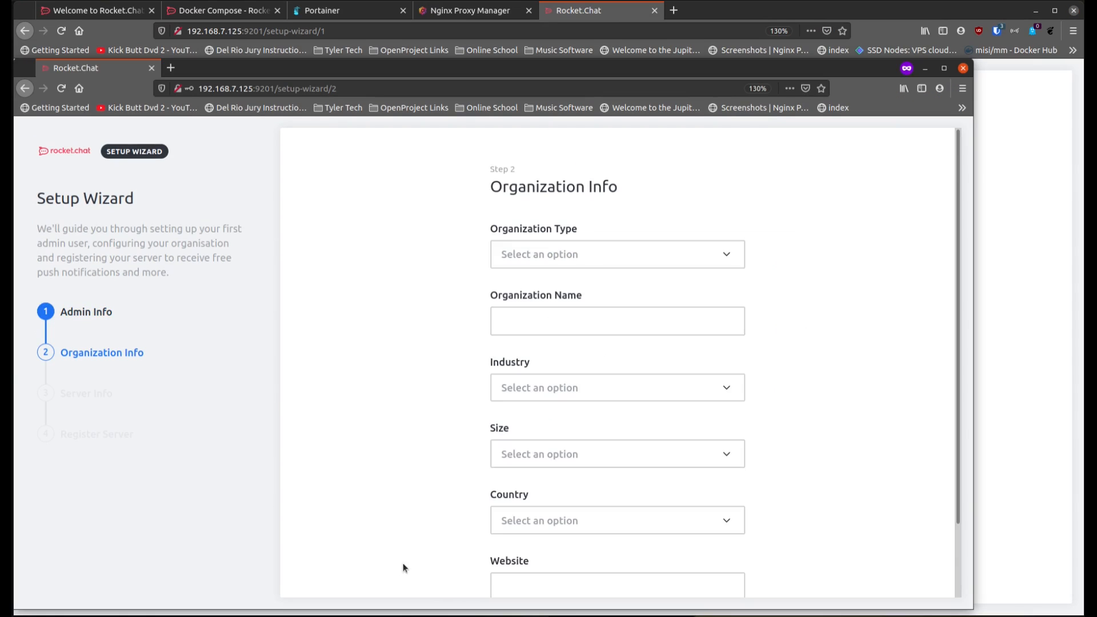
pyautogui.doubleClick(563, 69)
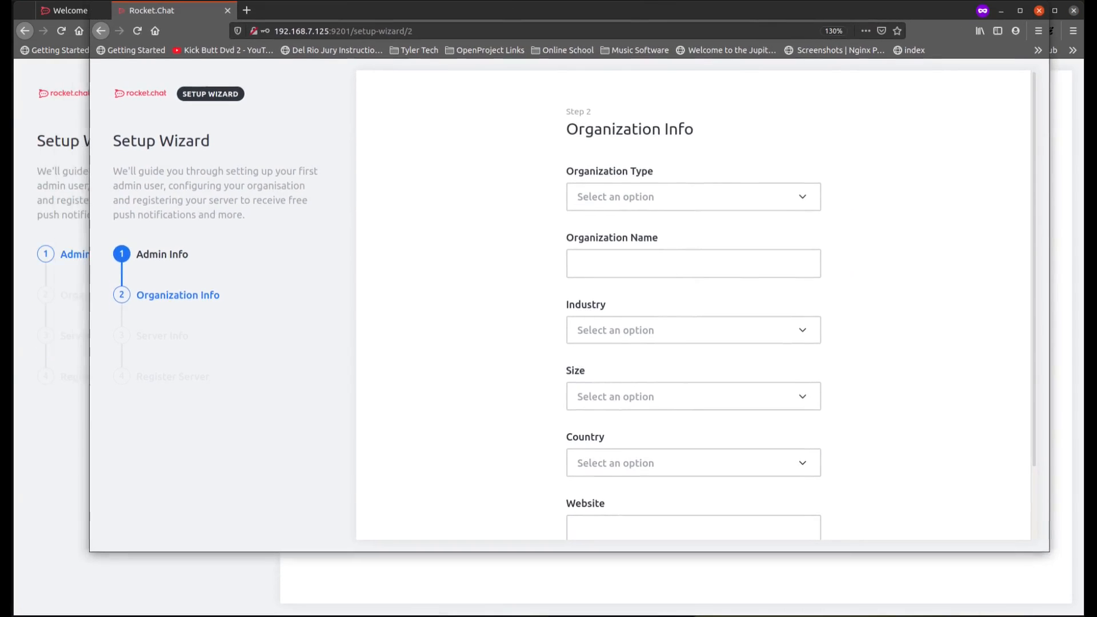
# Step: Set the organization type to Community and the organization name to Open Source Is Awesome
pyautogui.click(689, 200)
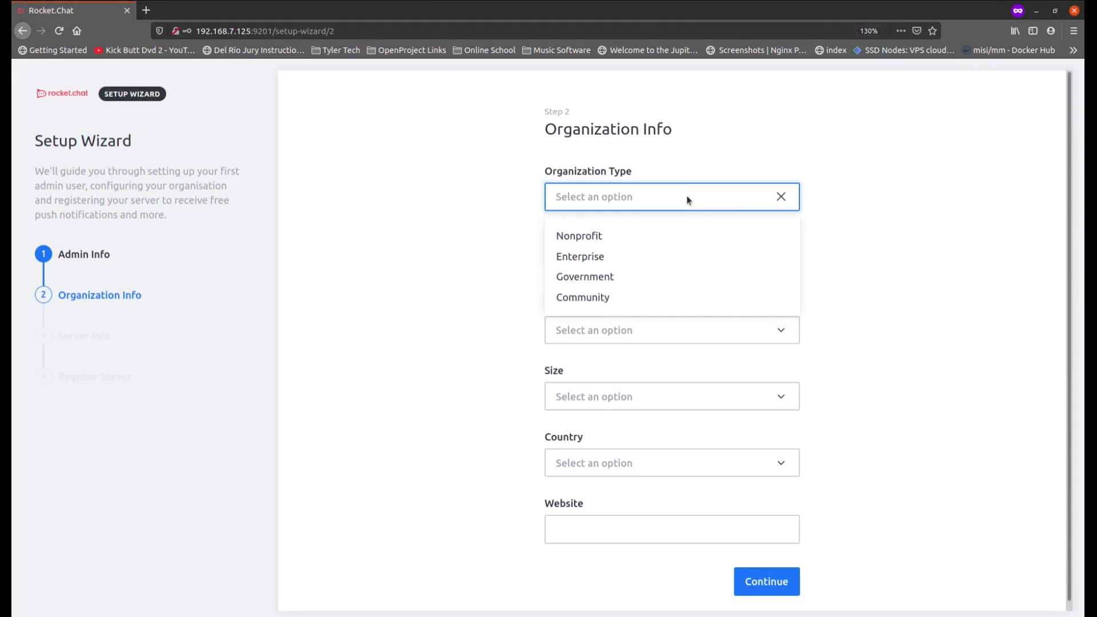
pyautogui.click(620, 299)
pyautogui.click(608, 263)
pyautogui.write('Open Source Is Awesome')
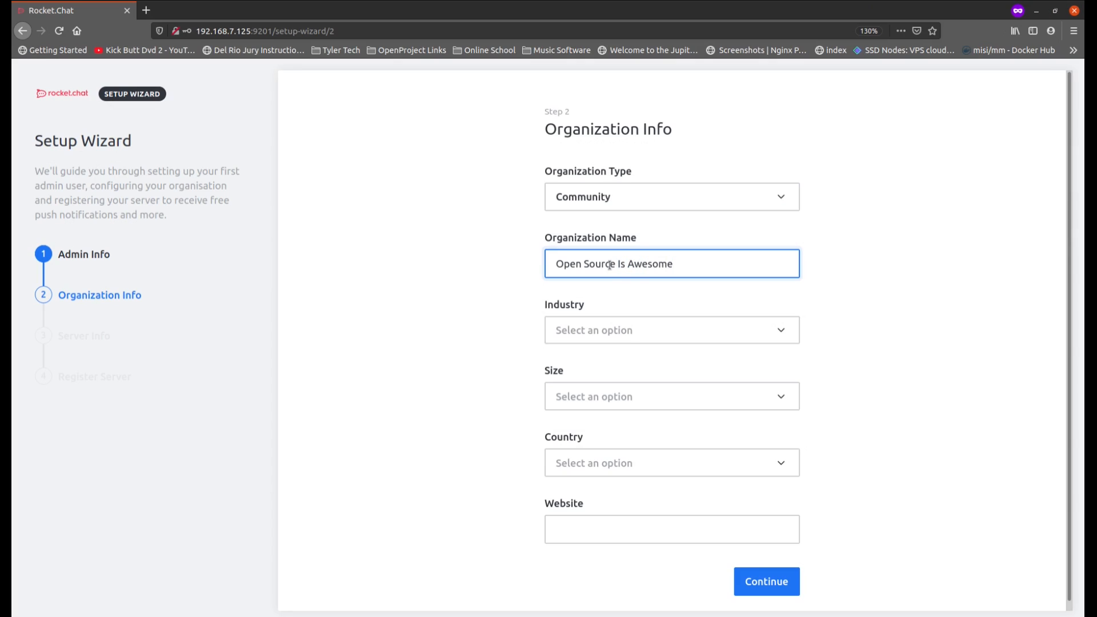
# Step: Set the organization's industry to Education, its size to 251-500 people and its country to Worldwide
pyautogui.click(625, 334)
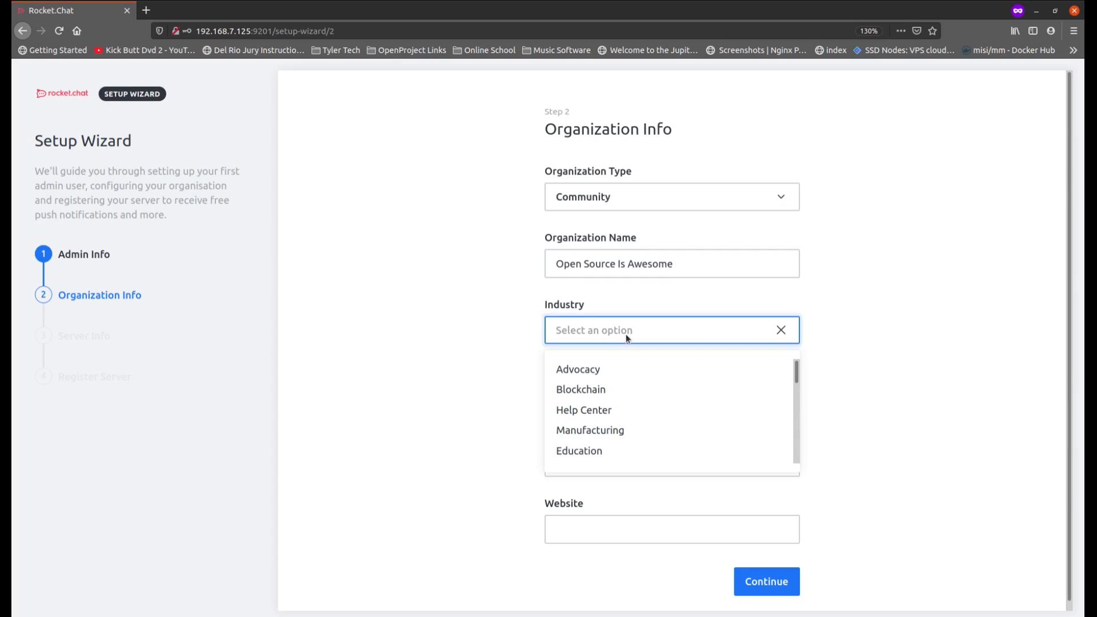
pyautogui.click(613, 456)
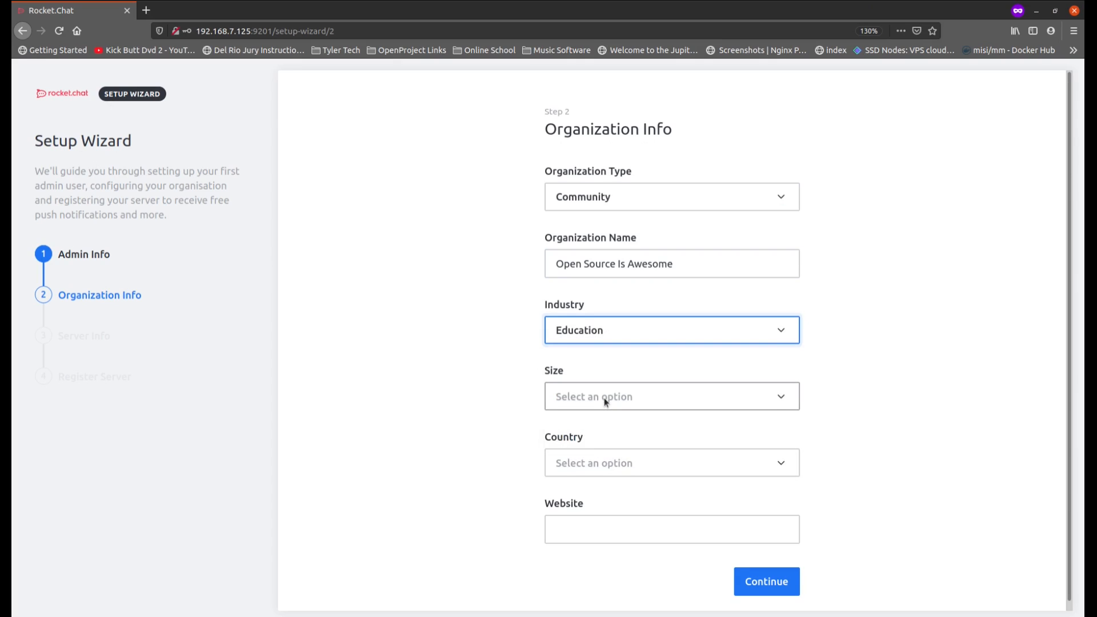
pyautogui.click(604, 397)
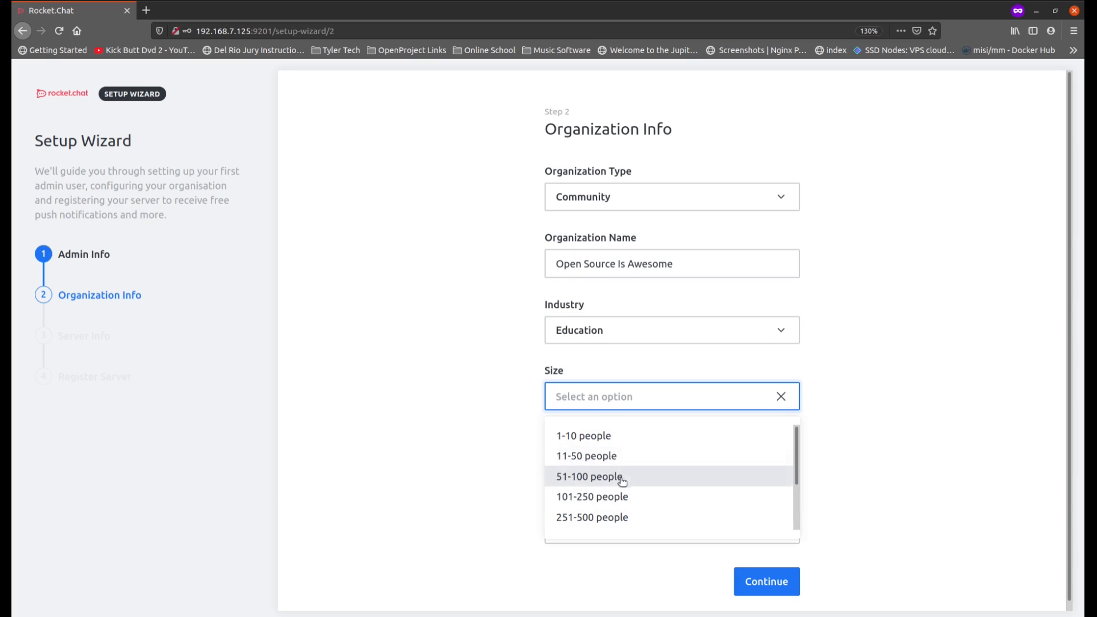
pyautogui.click(619, 519)
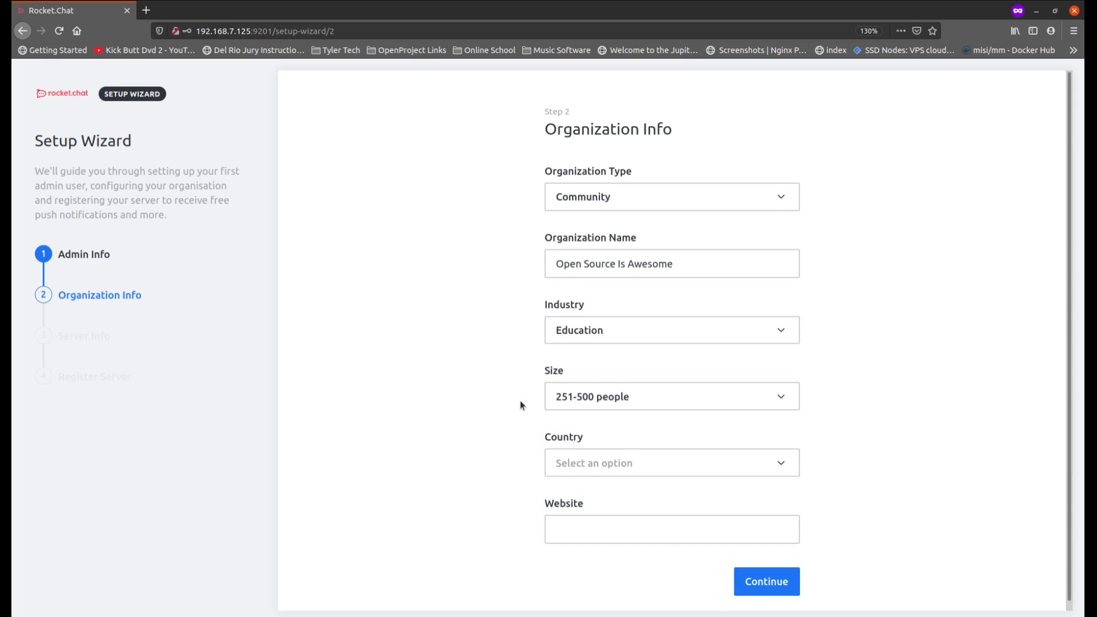
pyautogui.scroll(-1, 520, 402)
pyautogui.click(626, 454)
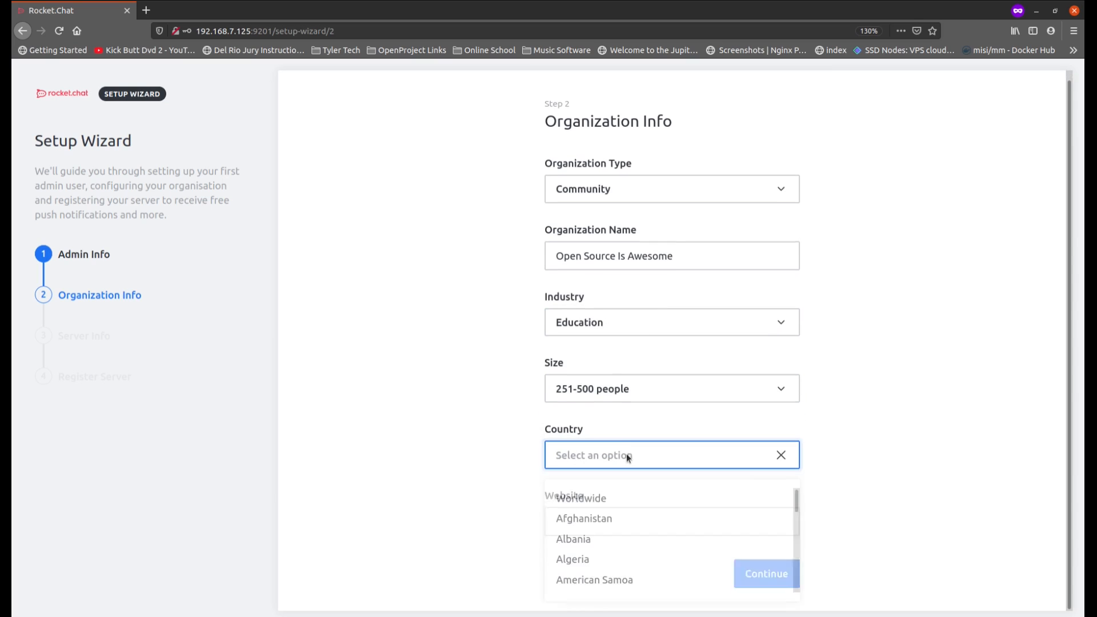
pyautogui.click(599, 498)
pyautogui.click(582, 521)
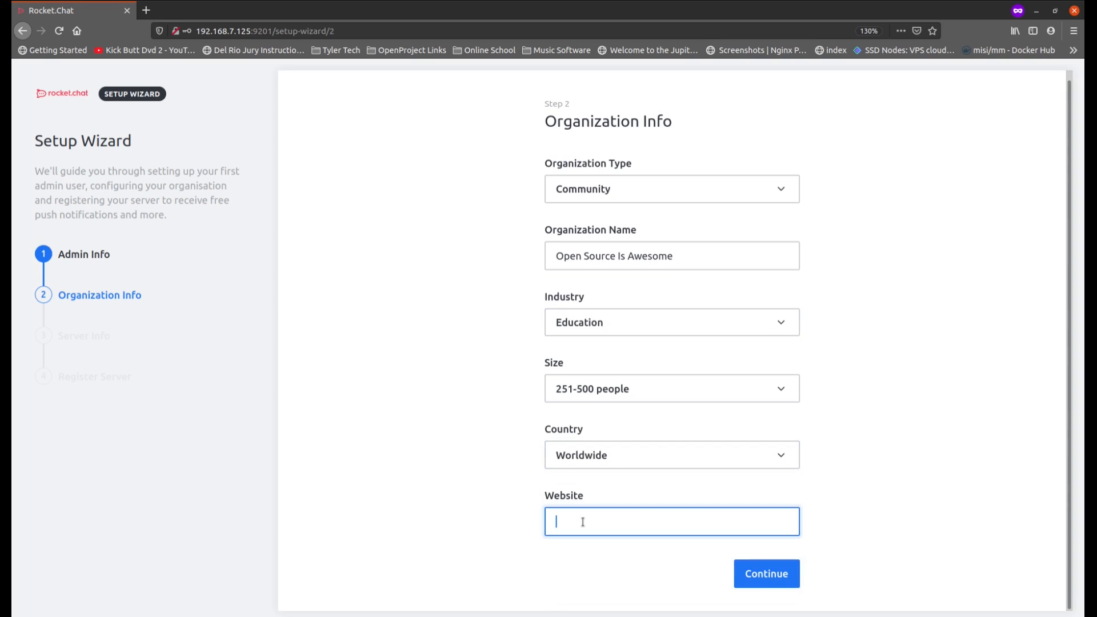
pyautogui.write('https://shownotes.opensourceisawesome.com')
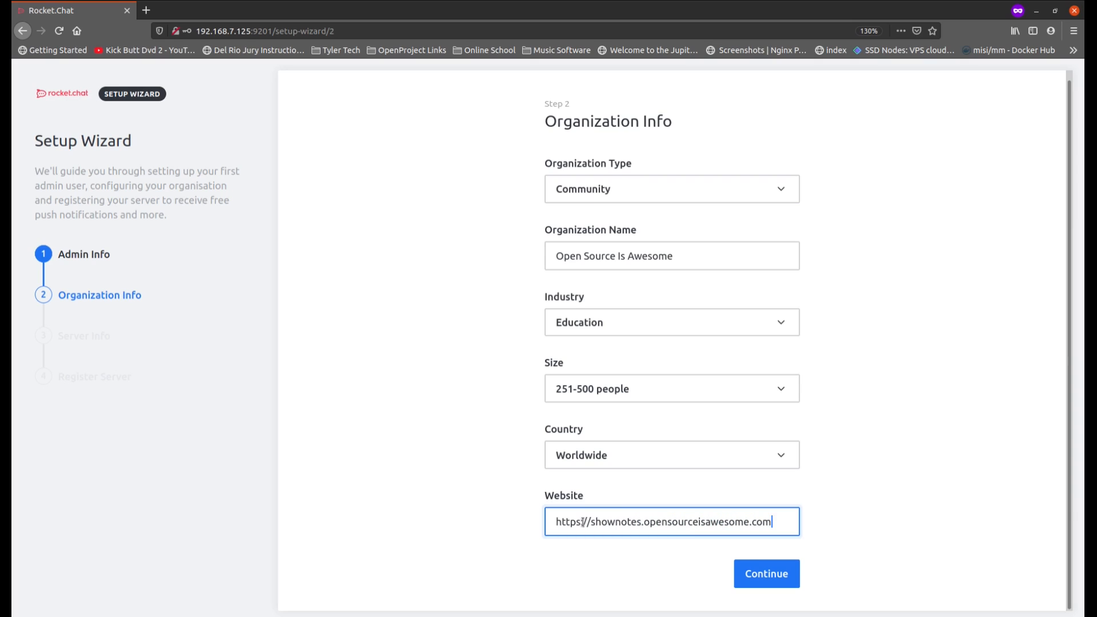
pyautogui.click(766, 576)
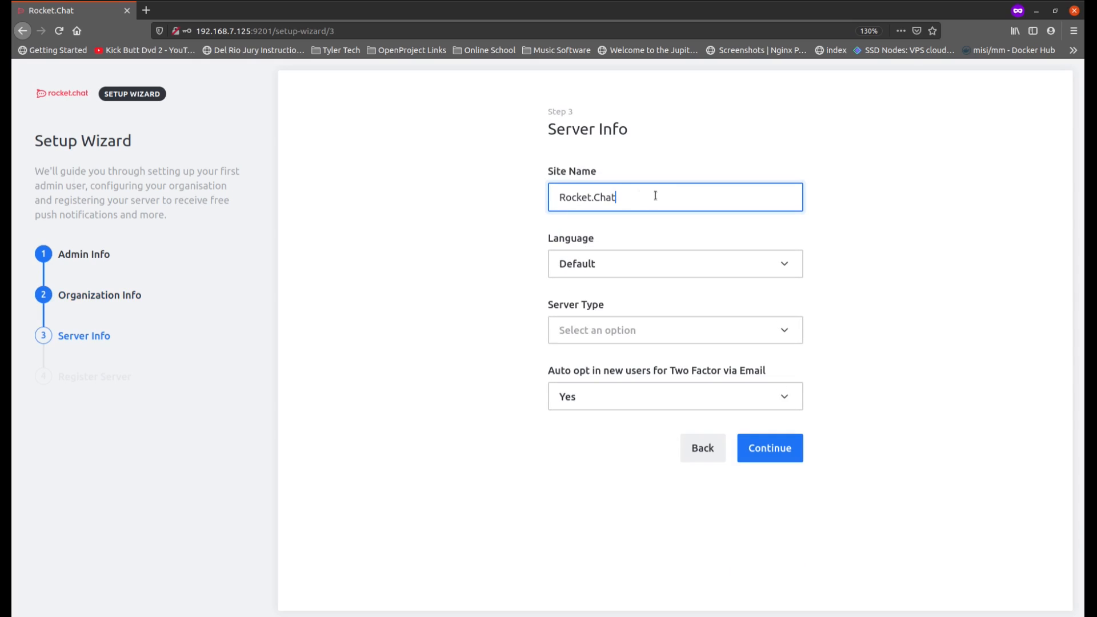
# Step: Name the site OSIA and set its language to English on the Server Info form
pyautogui.moveTo(654, 196); pyautogui.dragTo(546, 189)
pyautogui.write('OSIA')
pyautogui.click(619, 262)
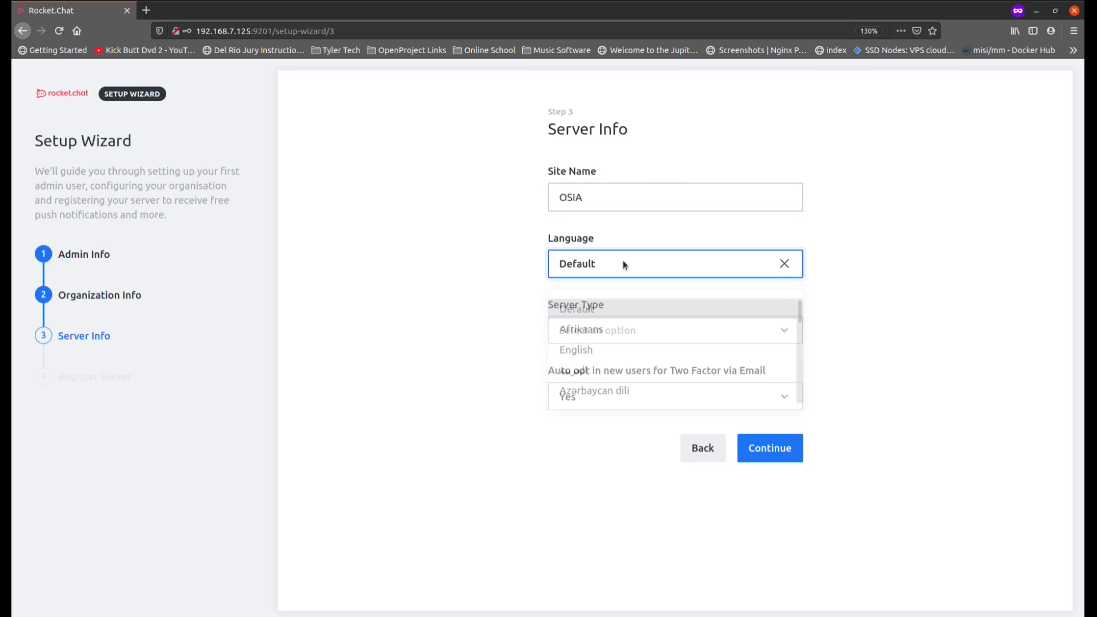
pyautogui.click(611, 348)
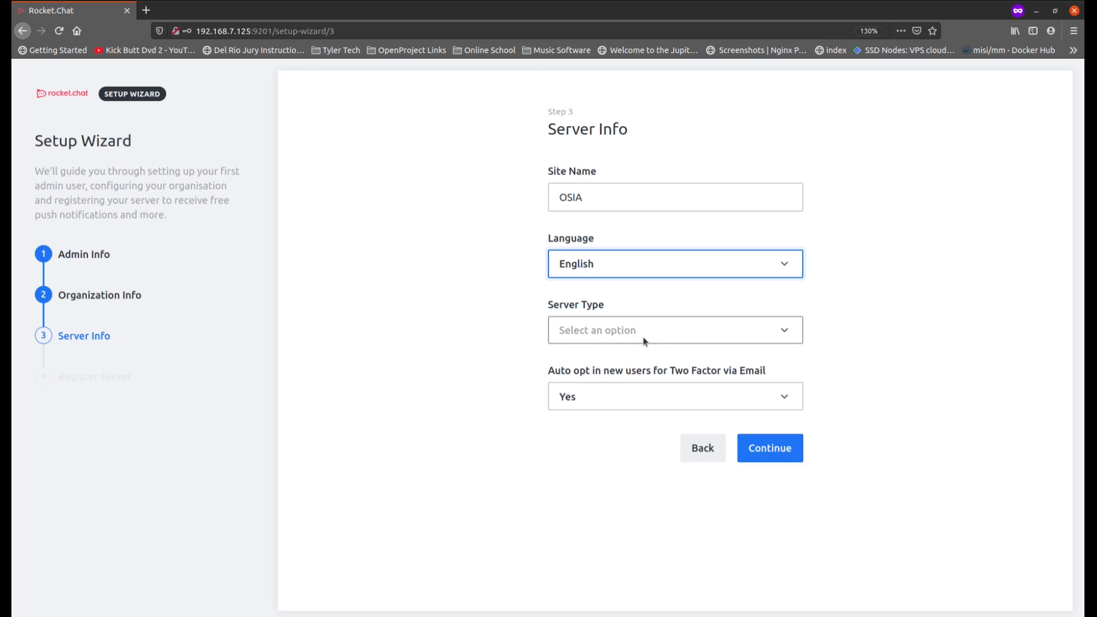
# Step: Set the server type to Public Community, set email two-factor auto opt-in to No, and submit the Server Info form
pyautogui.click(664, 332)
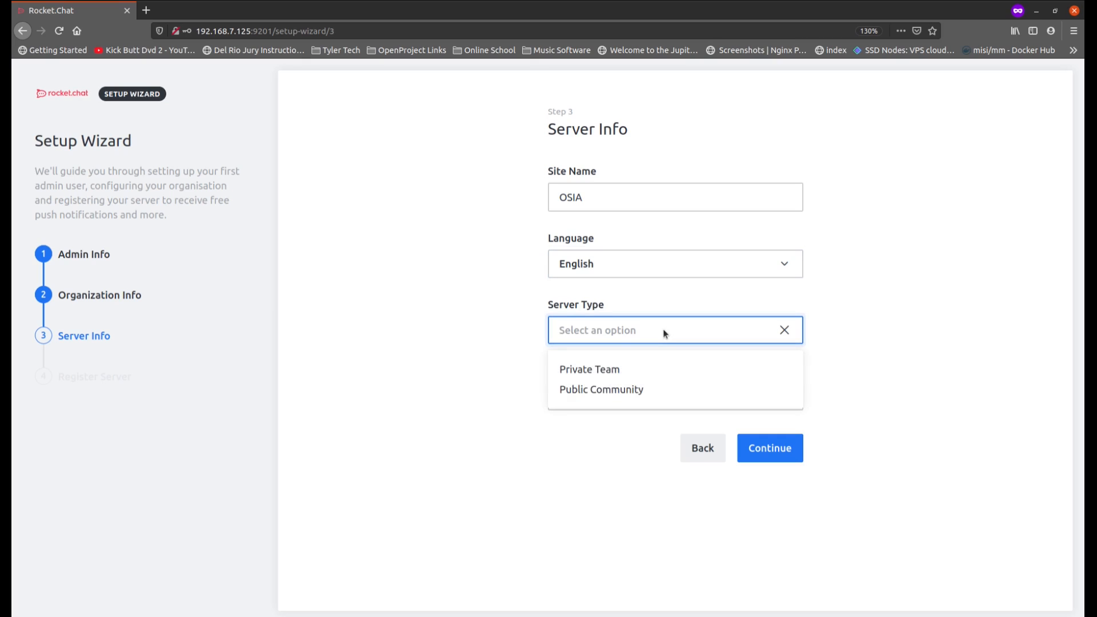
pyautogui.click(615, 391)
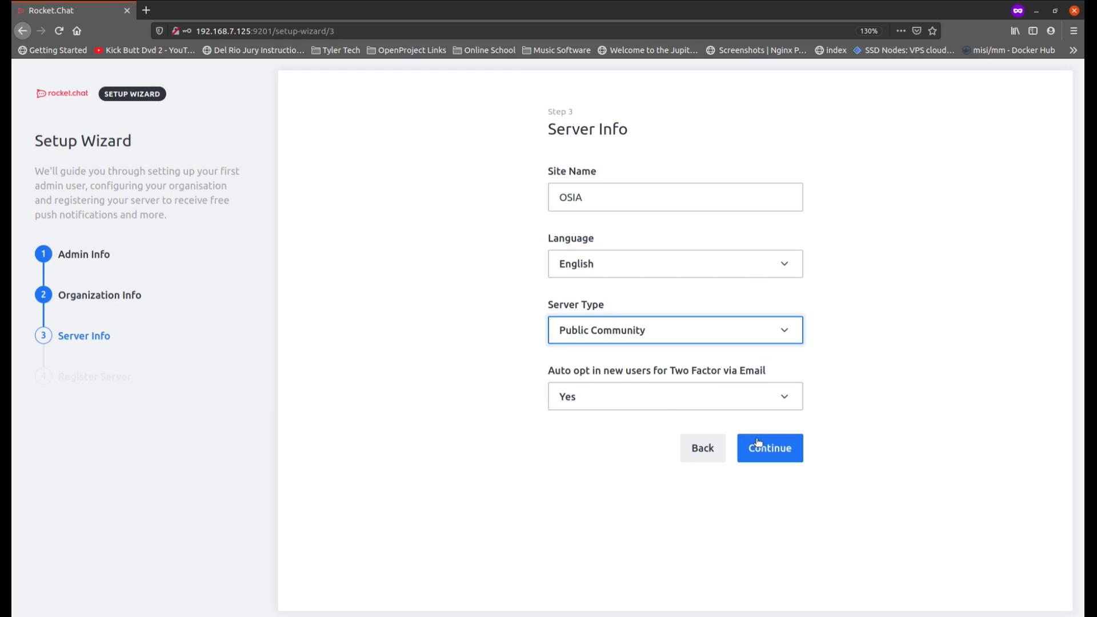
pyautogui.click(666, 402)
pyautogui.click(617, 455)
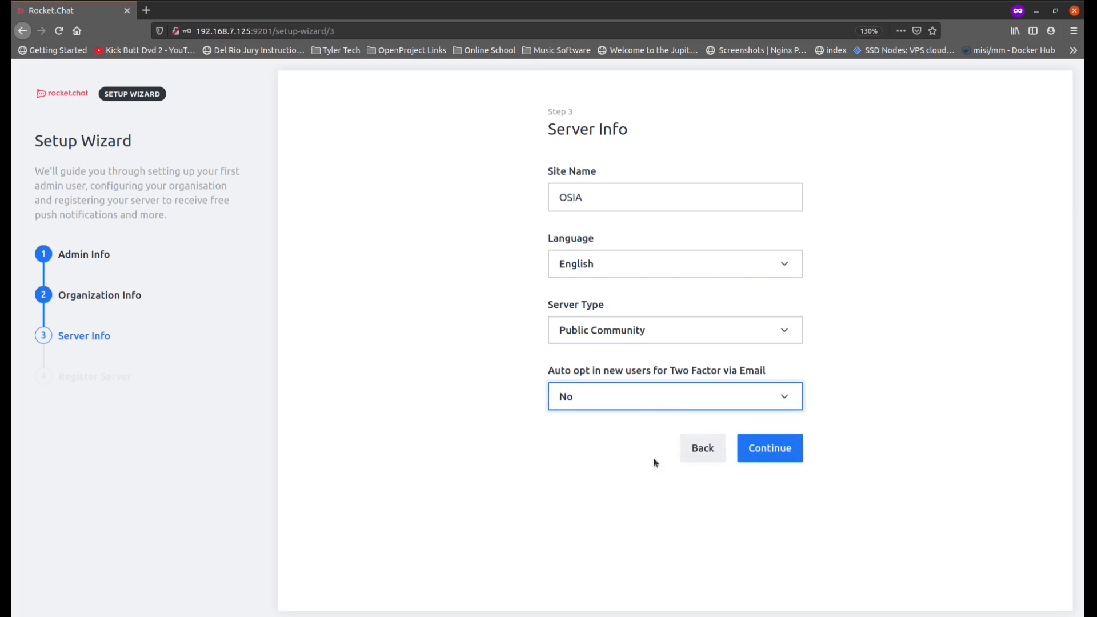
pyautogui.click(765, 450)
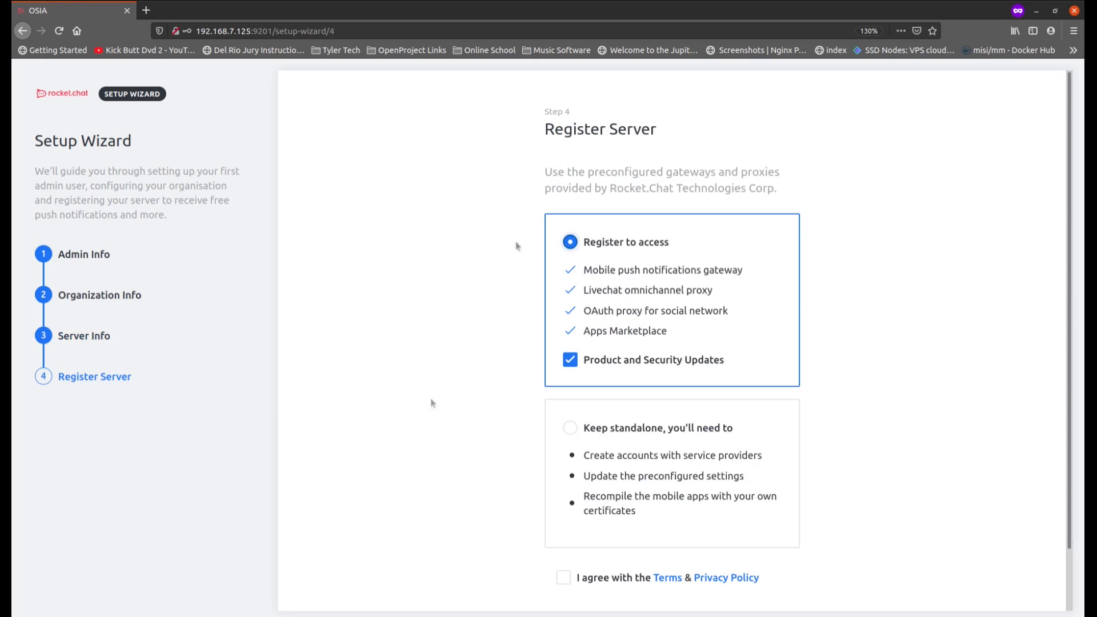
# Step: Agree to the Terms and Privacy Policy and complete server registration with the Register to access option
pyautogui.scroll(-2, 510, 304)
pyautogui.scroll(2, 510, 304)
pyautogui.scroll(-2, 507, 310)
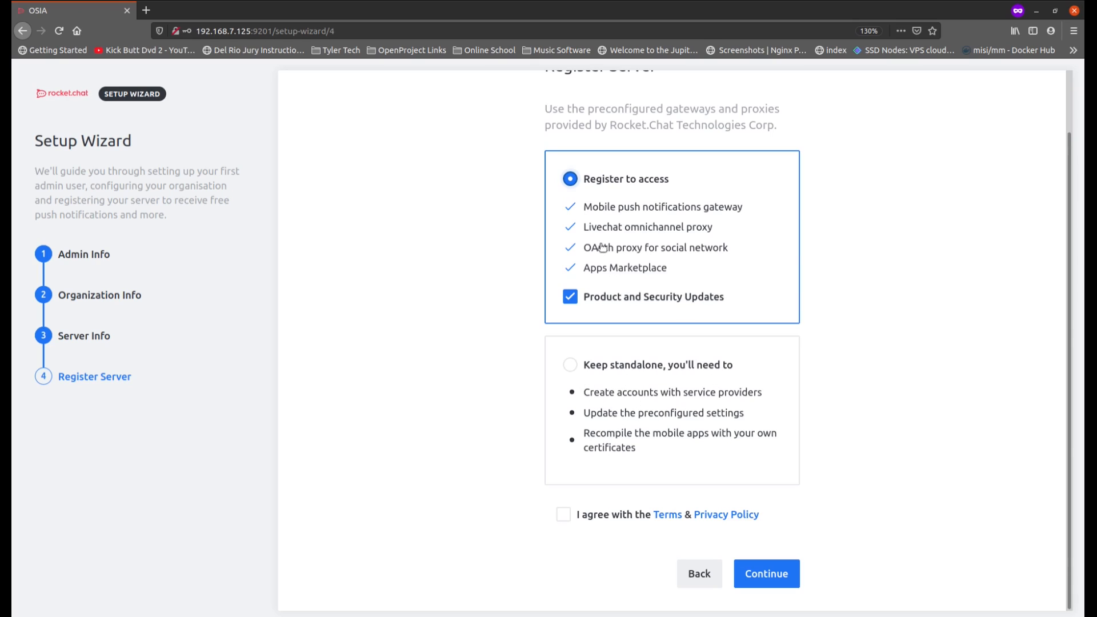
pyautogui.click(565, 518)
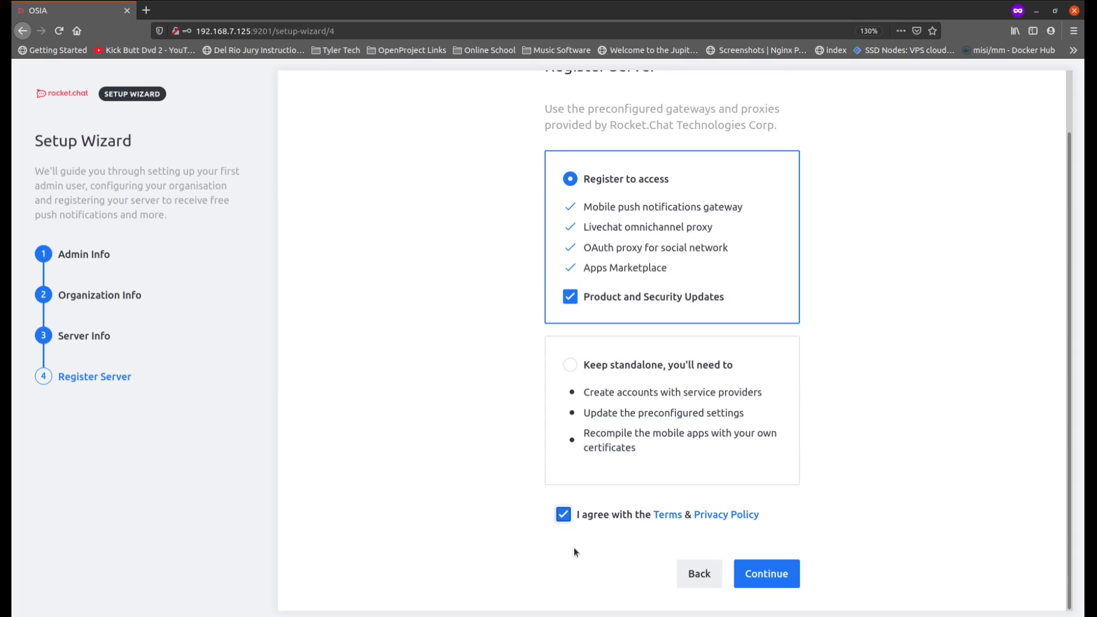
pyautogui.click(769, 575)
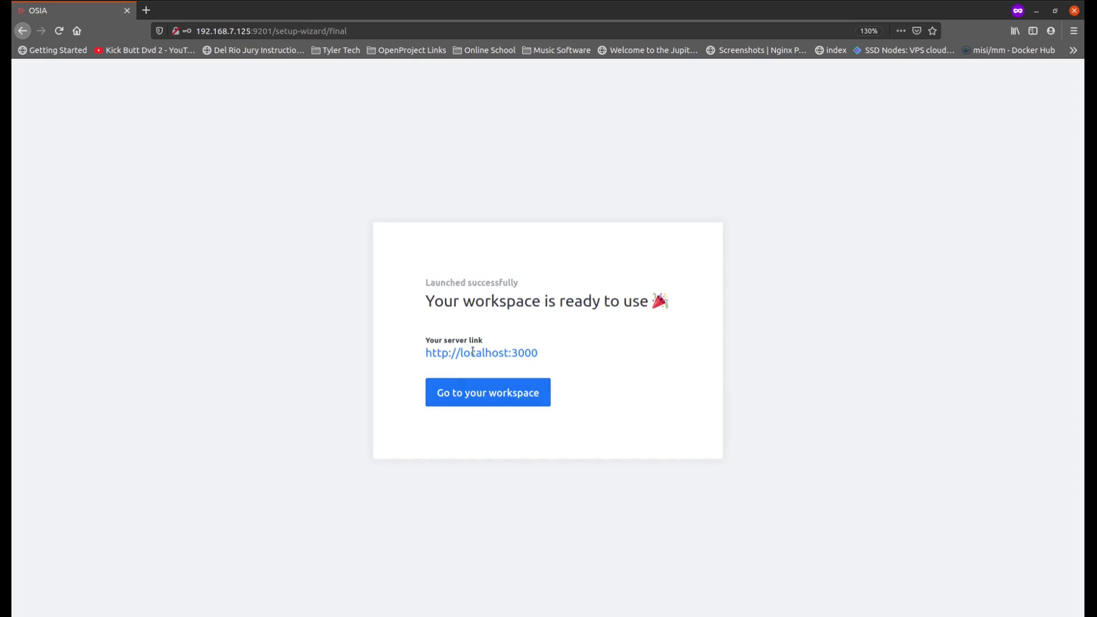
# Step: Enter the new workspace and register a different username in place of the suggested one
pyautogui.click(483, 397)
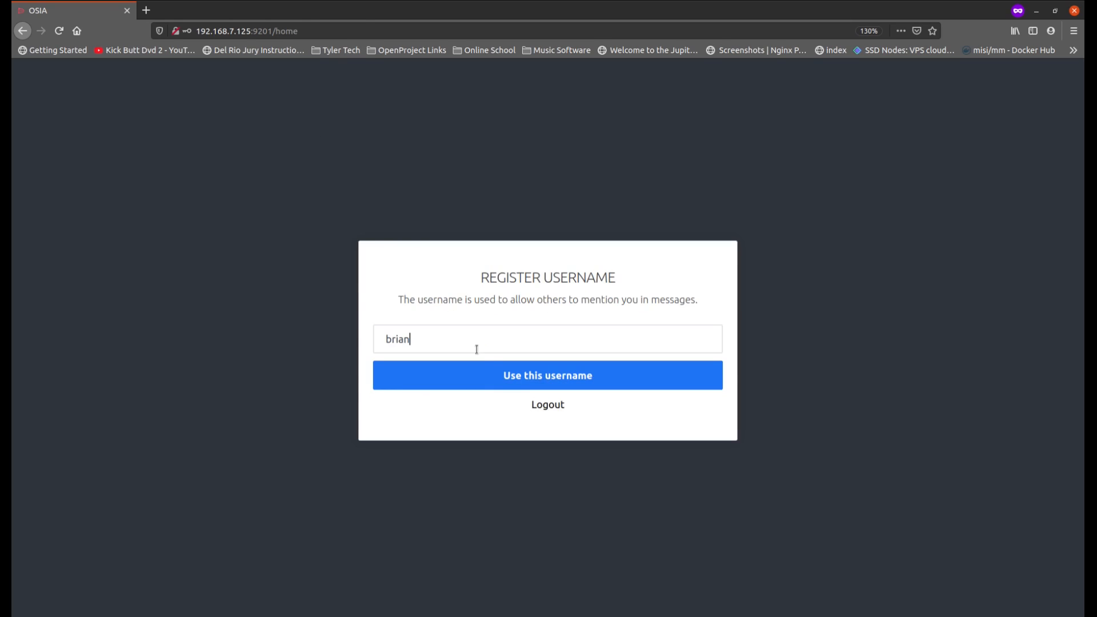
pyautogui.moveTo(452, 338); pyautogui.dragTo(358, 327)
pyautogui.write('MickInTx')
pyautogui.click(538, 383)
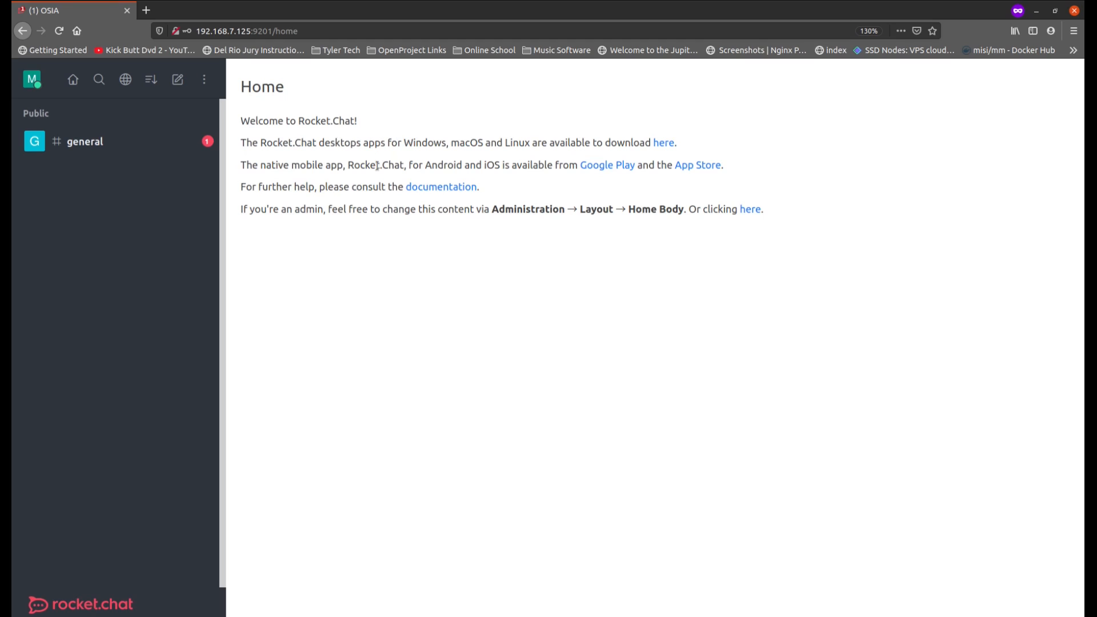
# Step: Post the message "I'm here" in the general channel
pyautogui.click(100, 143)
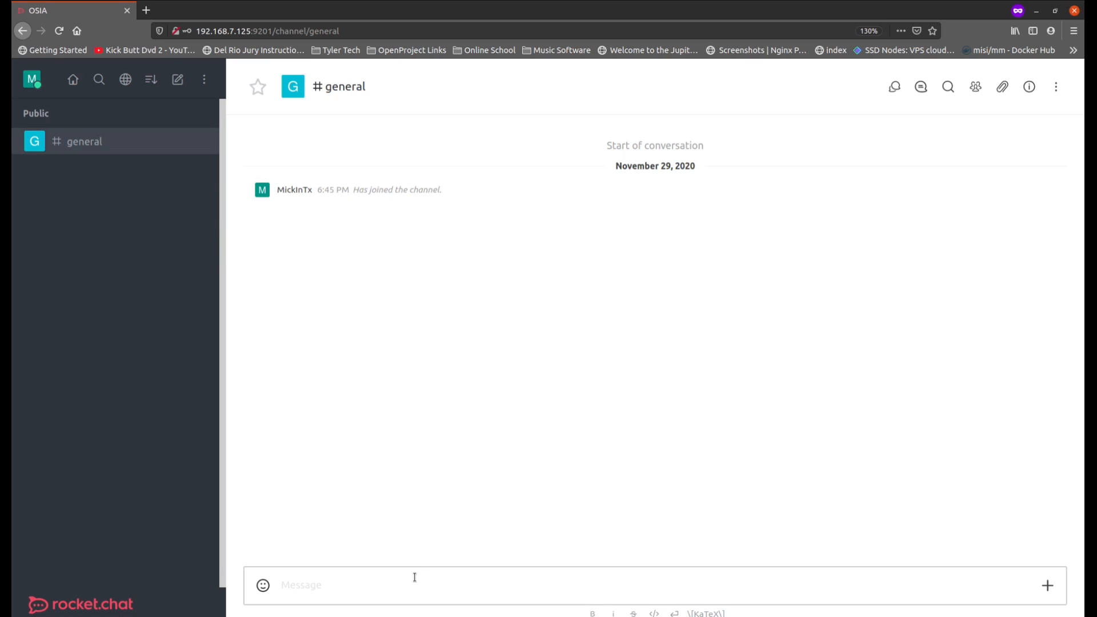
pyautogui.write("I'm here")
pyautogui.press('Return')
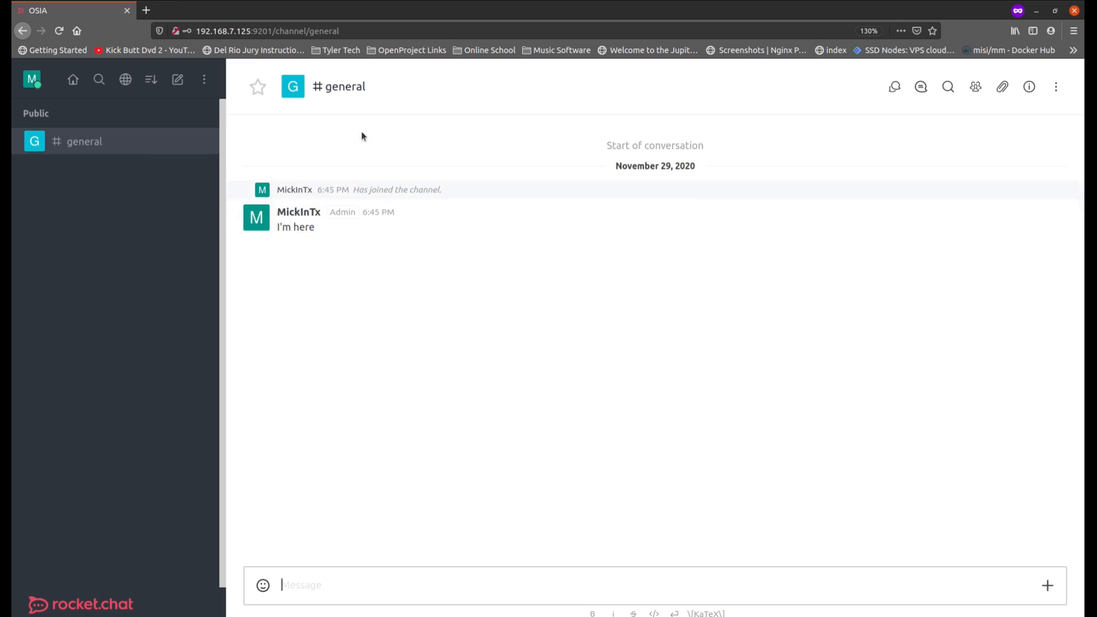
# Step: Open the server's Administration area and review the version, build and usage details on its Info page
pyautogui.click(205, 80)
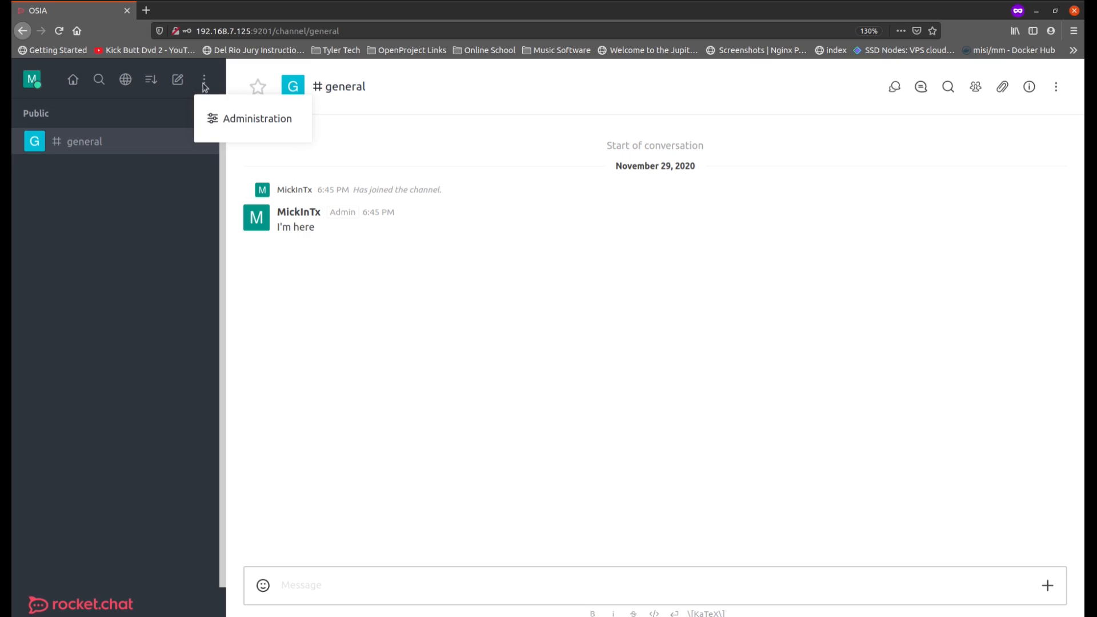
pyautogui.click(253, 125)
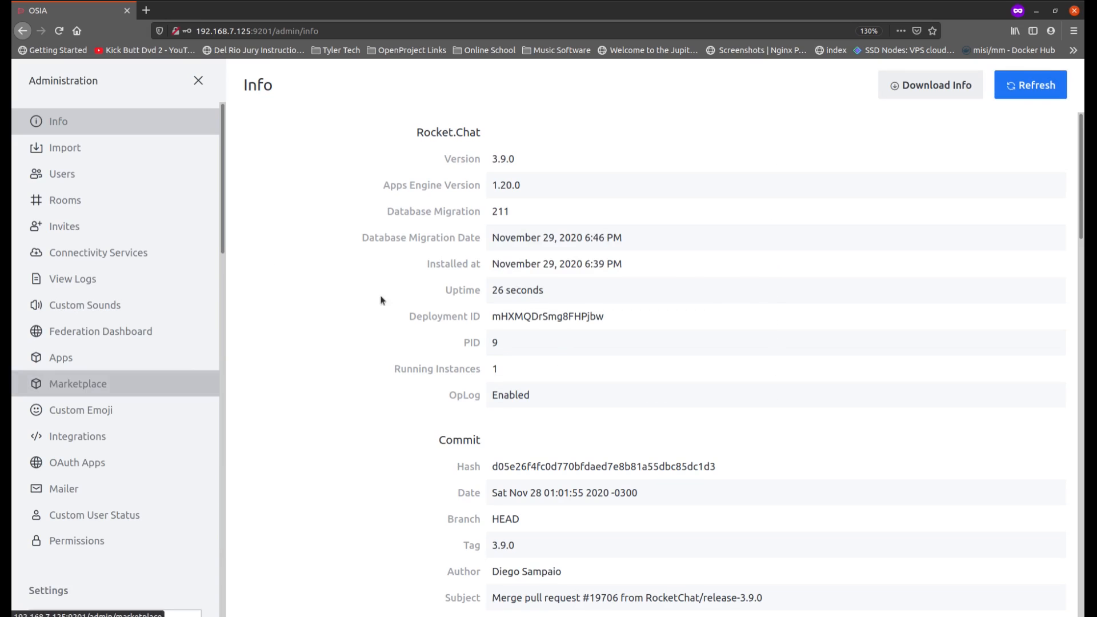
pyautogui.scroll(-10, 420, 352)
pyautogui.scroll(-10, 420, 353)
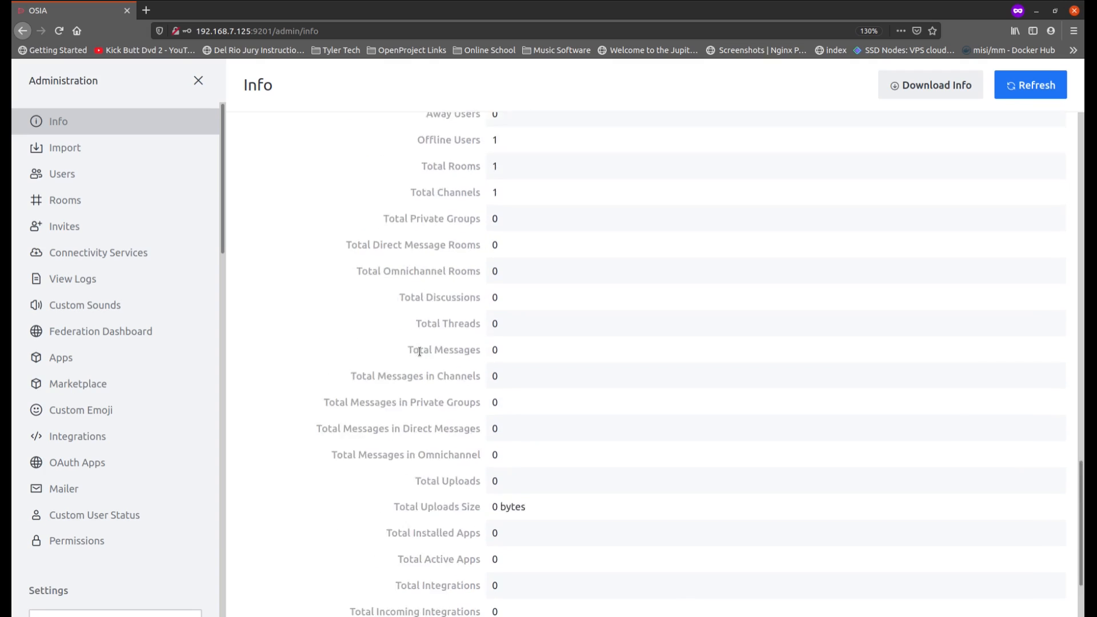
pyautogui.scroll(10, 420, 352)
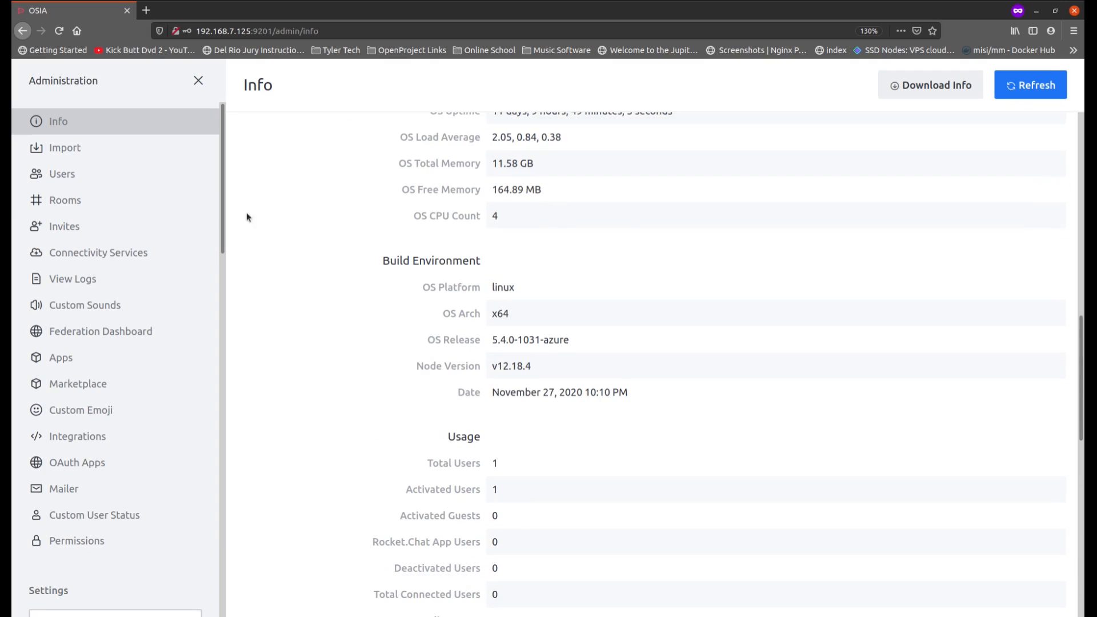
# Step: View the Import page and the Users list in the Administration area
pyautogui.click(123, 150)
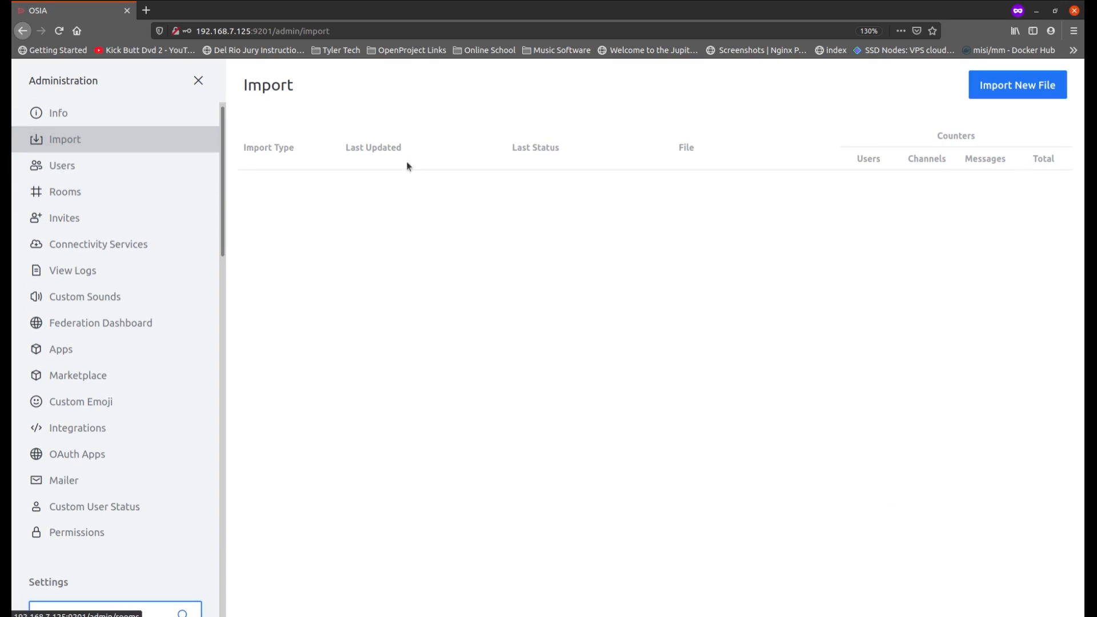
pyautogui.click(130, 169)
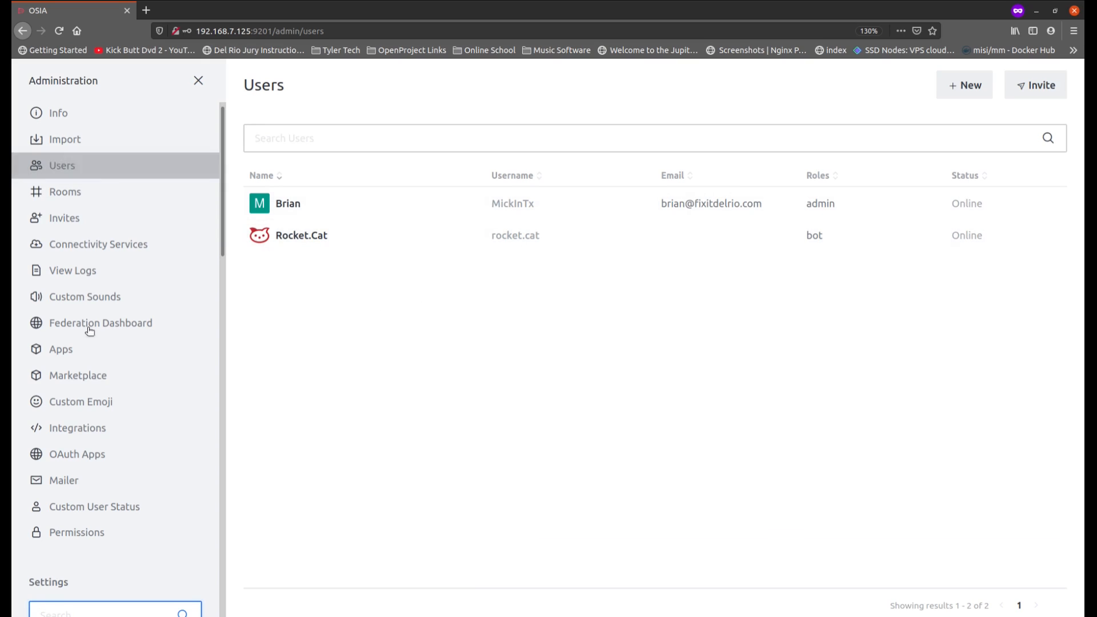
# Step: Filter the administration settings by "emai" and open the Email settings
pyautogui.scroll(-4, 130, 399)
pyautogui.scroll(-6, 137, 407)
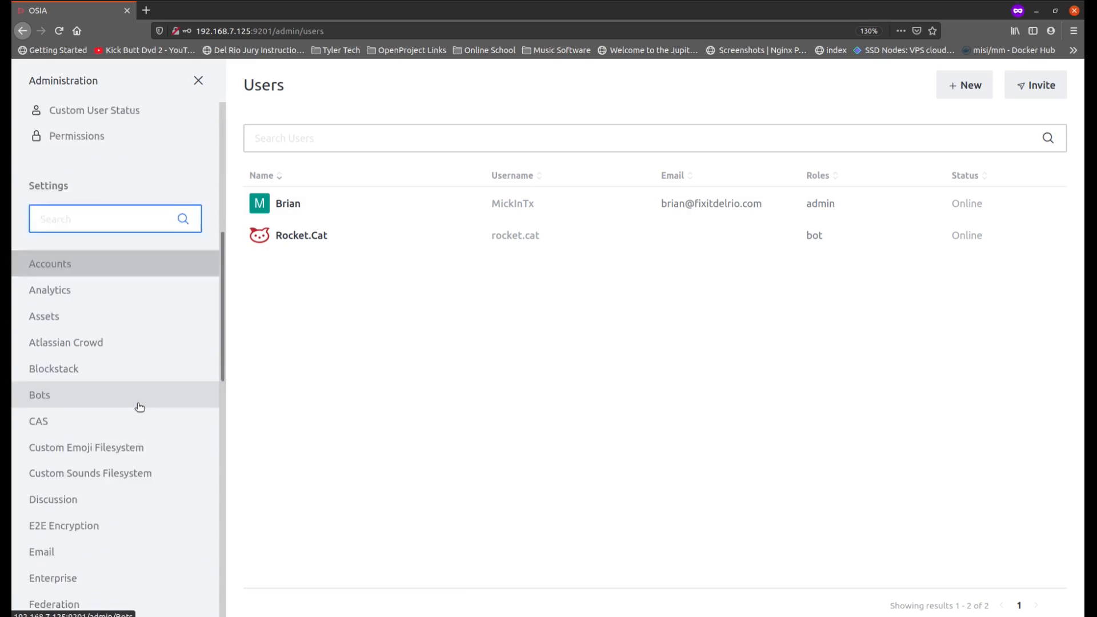
pyautogui.scroll(-1, 139, 406)
pyautogui.scroll(7, 140, 408)
pyautogui.scroll(-5, 140, 408)
pyautogui.click(108, 318)
pyautogui.write('ema')
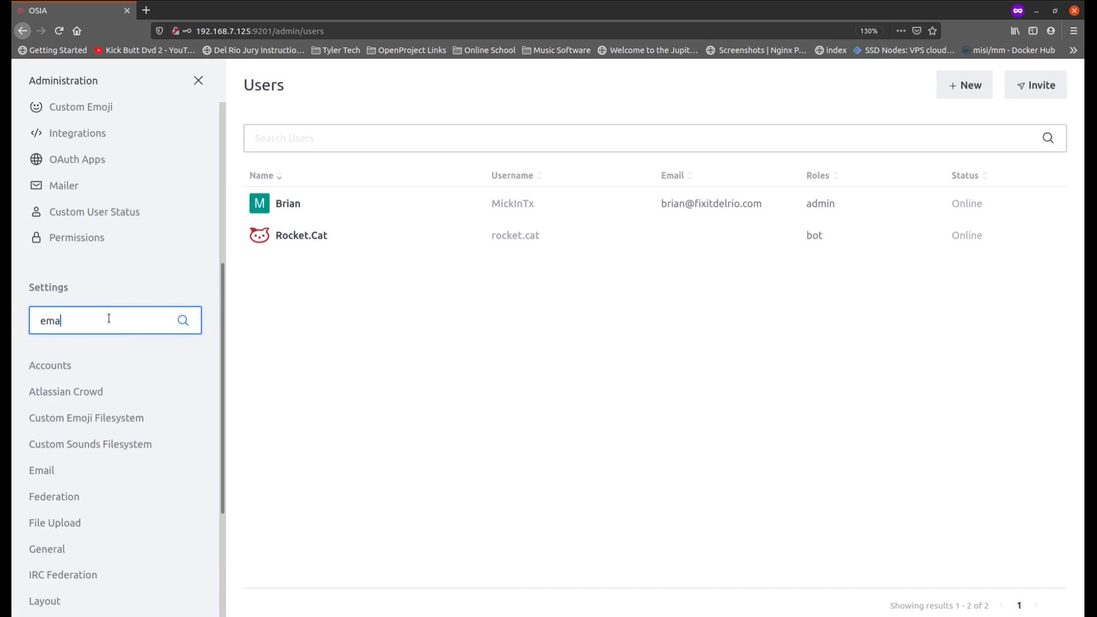
pyautogui.write('il')
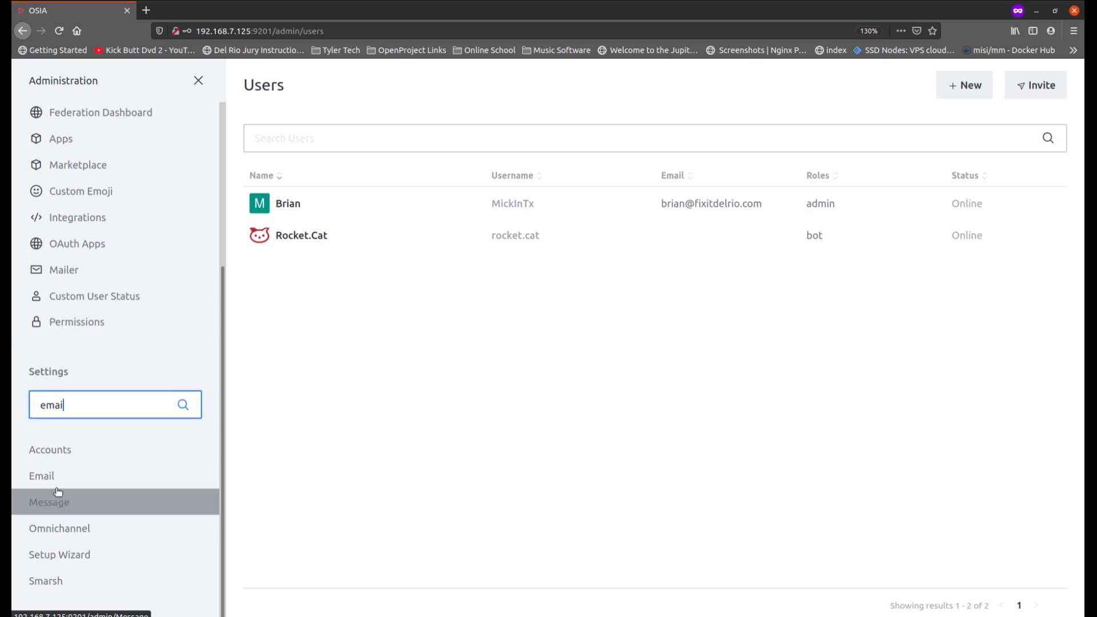
pyautogui.click(54, 479)
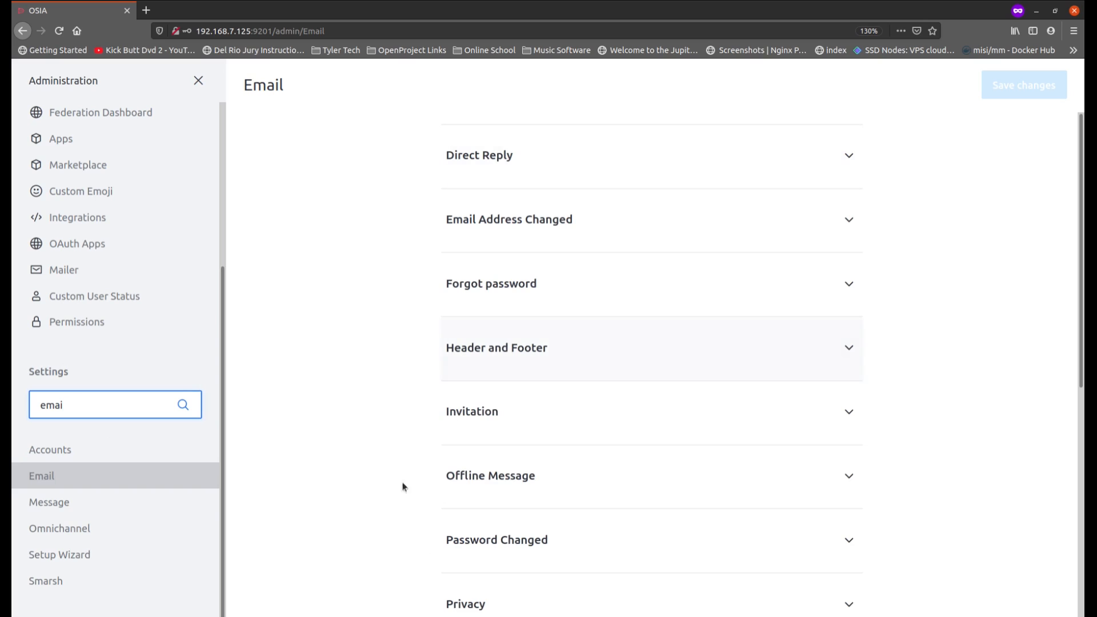
# Step: Expand the SMTP section of the Email settings and select smtp as the protocol
pyautogui.scroll(-5, 397, 365)
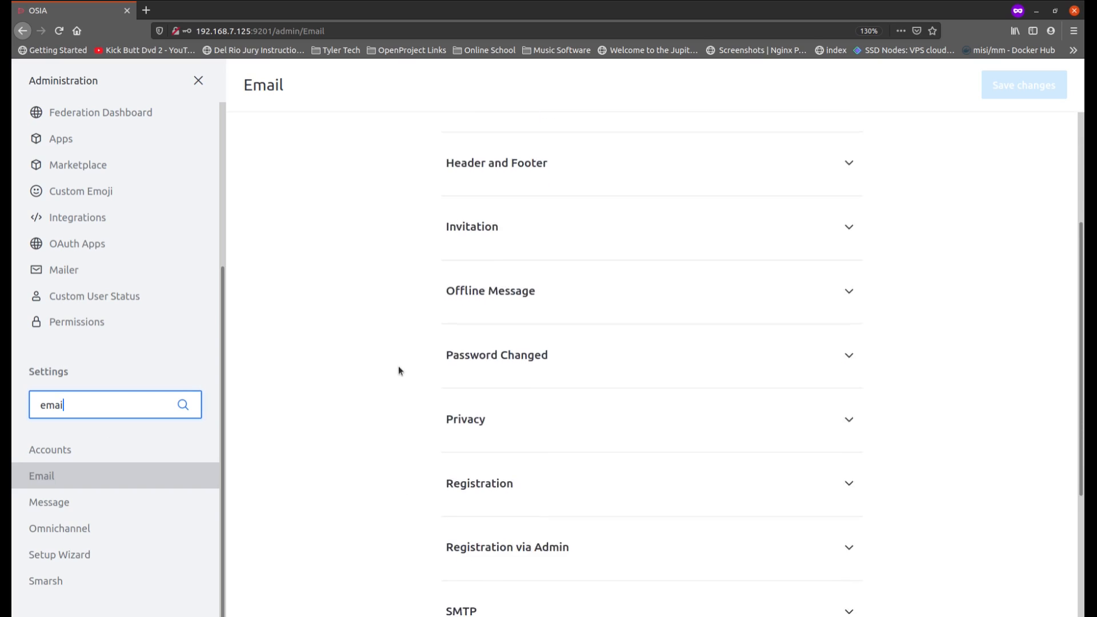
pyautogui.scroll(-2, 399, 372)
pyautogui.click(510, 392)
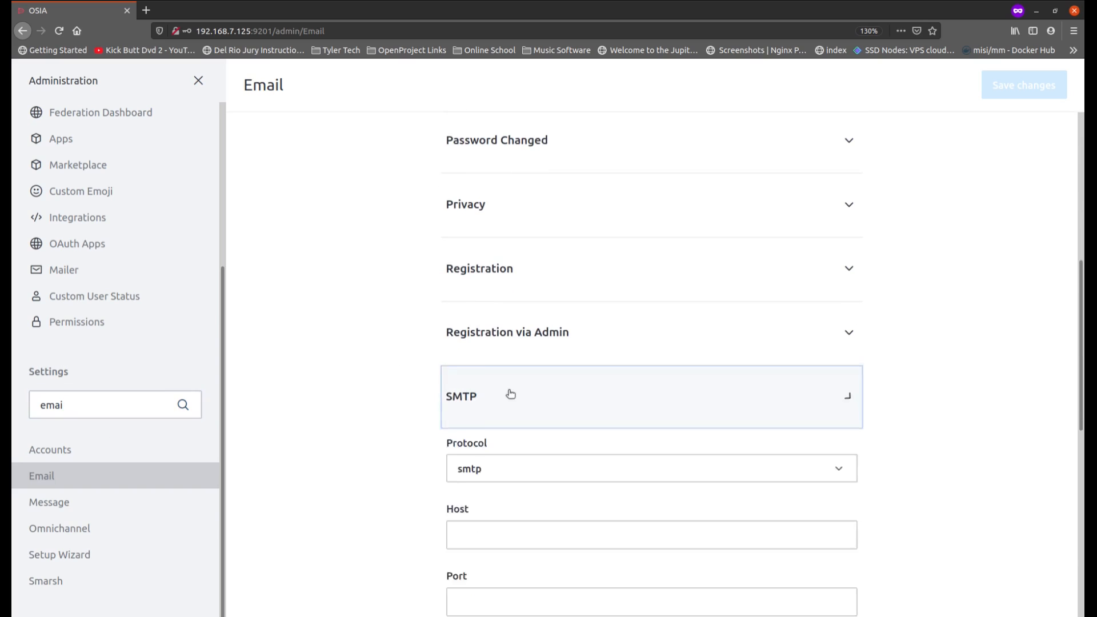
pyautogui.scroll(-3, 426, 384)
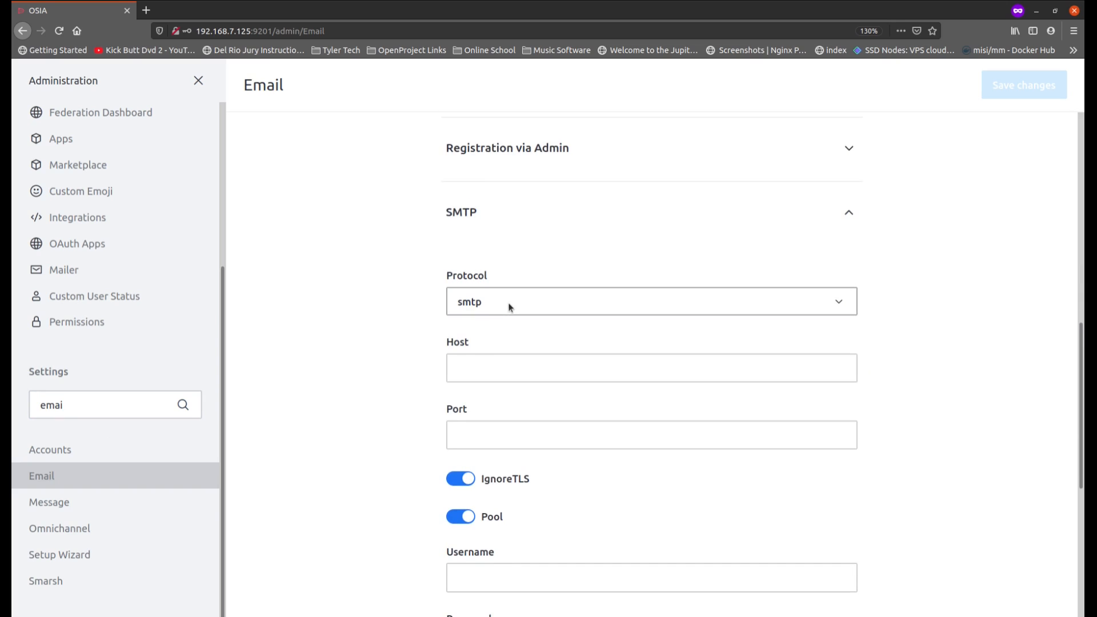
pyautogui.click(510, 307)
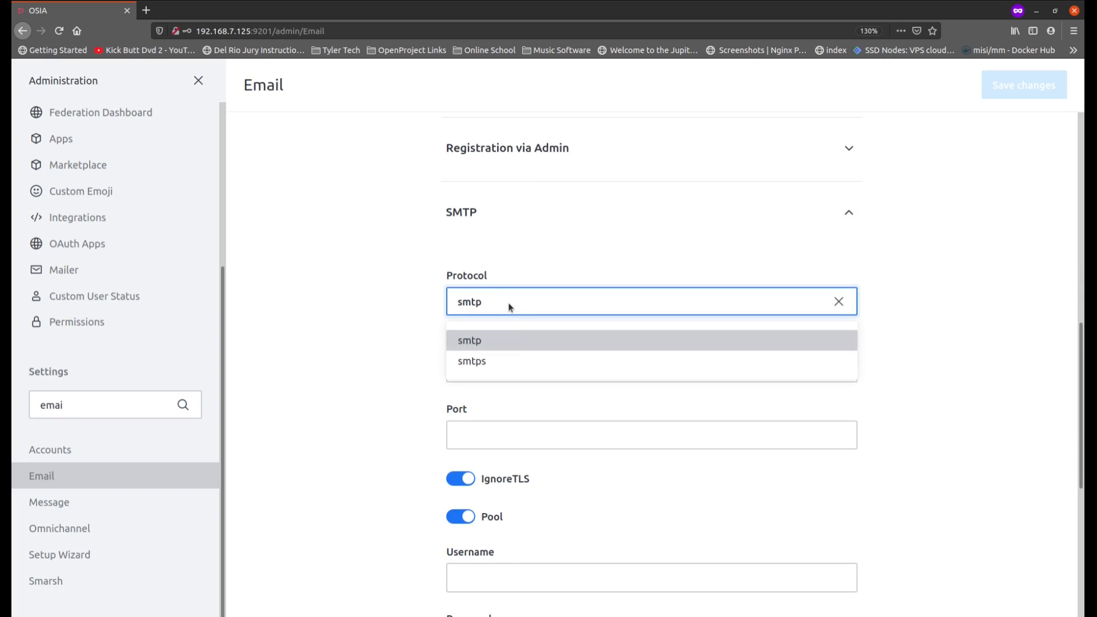
pyautogui.click(510, 342)
# Step: Set the SMTP host to box.fixitdelrio.com and the port to 587
pyautogui.click(494, 368)
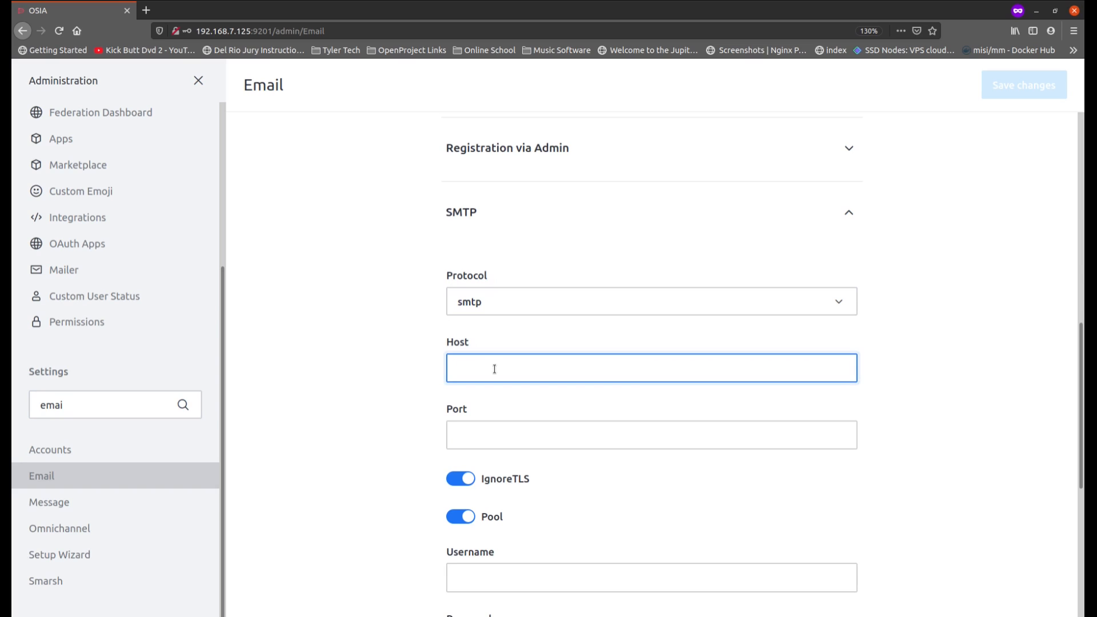
pyautogui.write('box.fixitdelrio.com')
pyautogui.press('Tab')
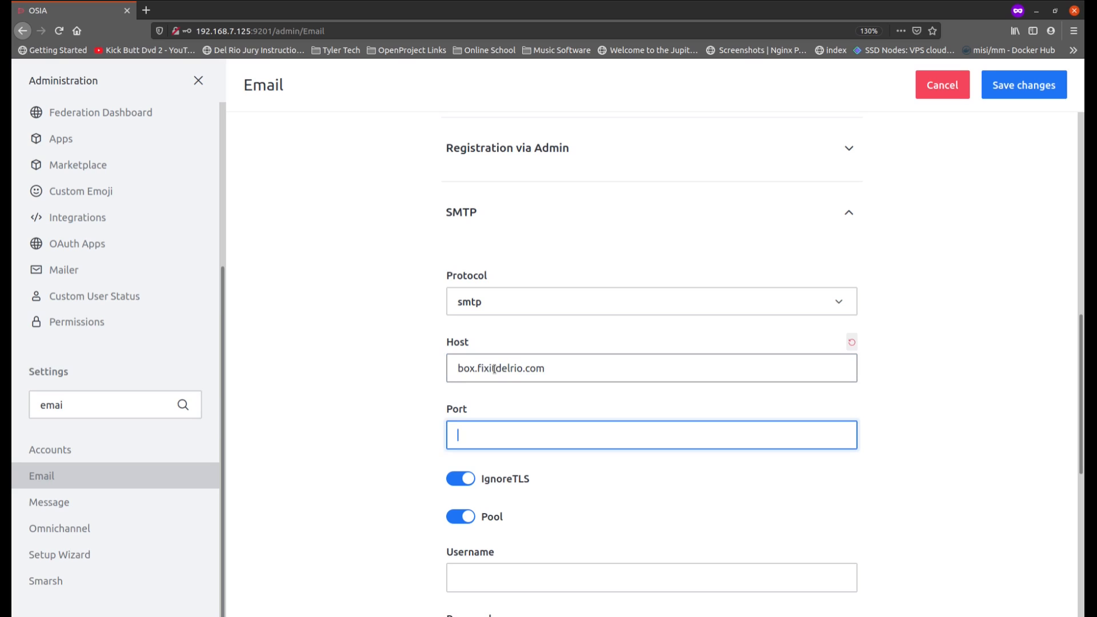
pyautogui.write('587')
# Step: Turn off the IgnoreTLS and Pool options for SMTP
pyautogui.click(463, 483)
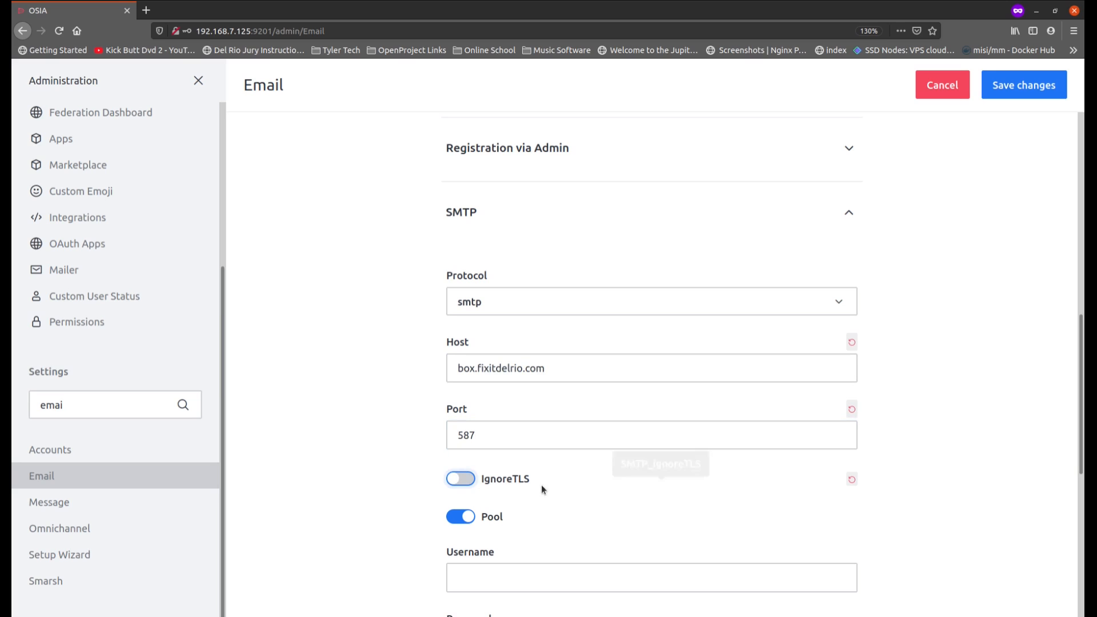
pyautogui.scroll(-1, 417, 462)
pyautogui.scroll(-3, 411, 460)
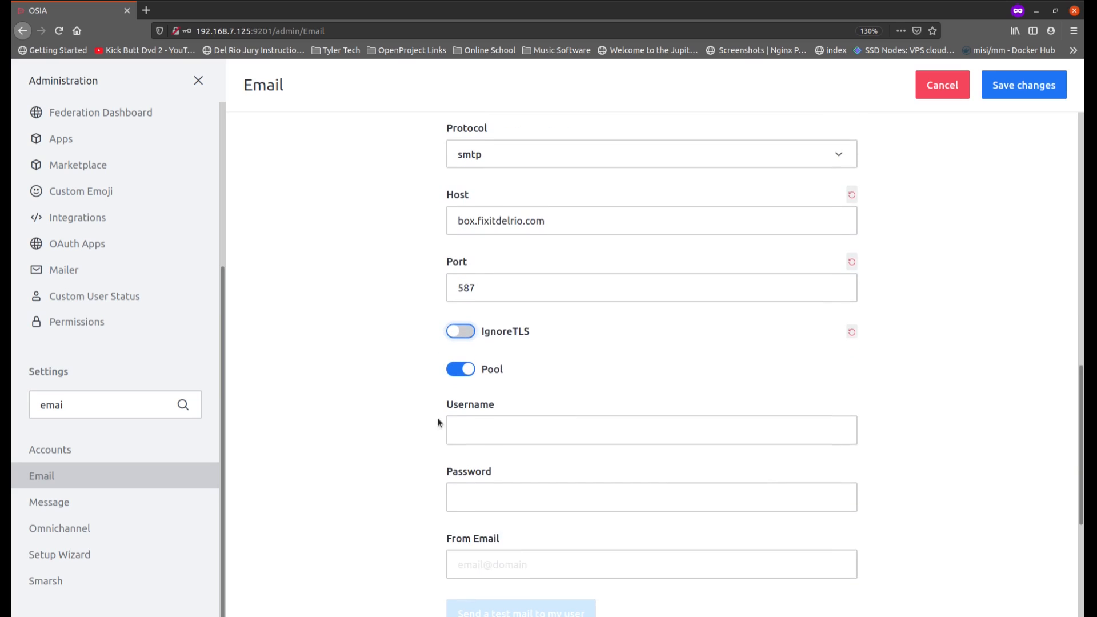
pyautogui.click(466, 370)
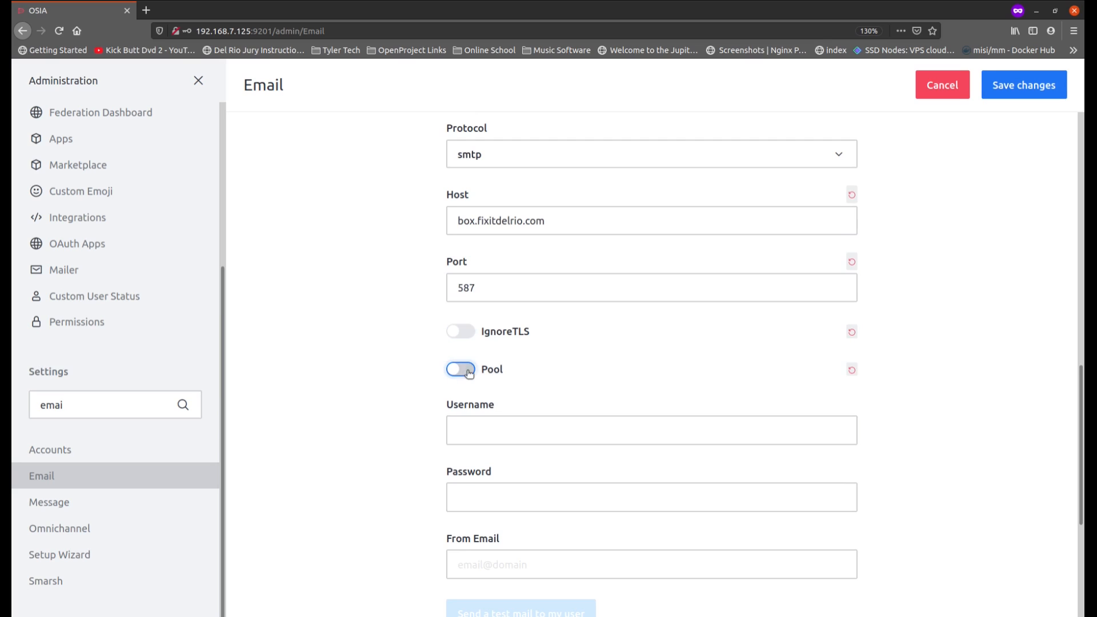
# Step: Enter the mail account's address as the SMTP username, paste the account password and fill in the From Email address
pyautogui.click(468, 429)
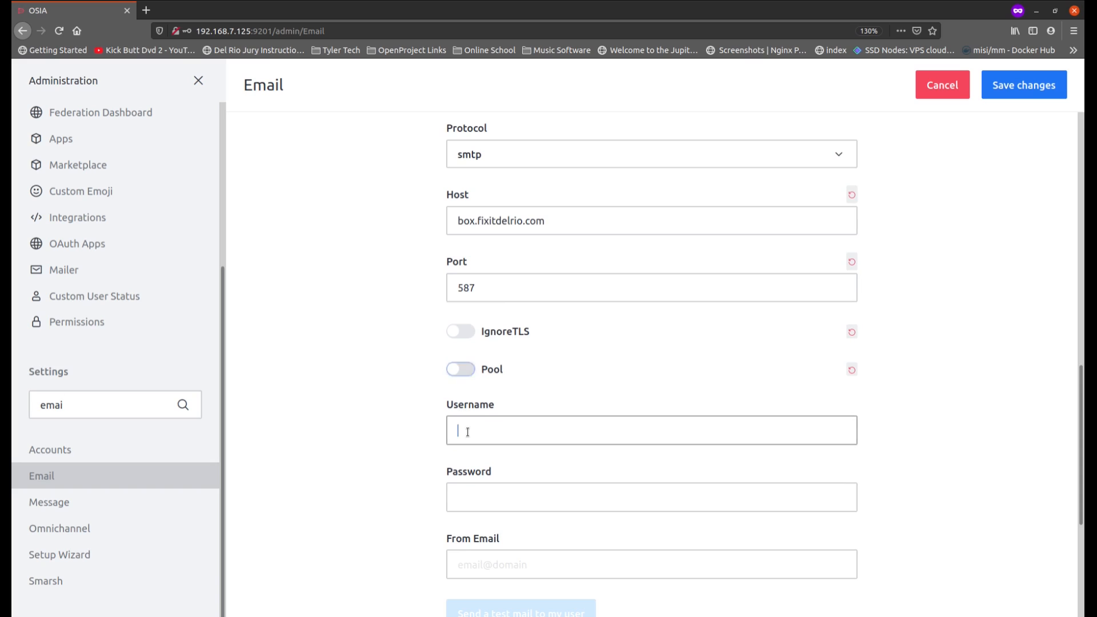
pyautogui.press('Tab')
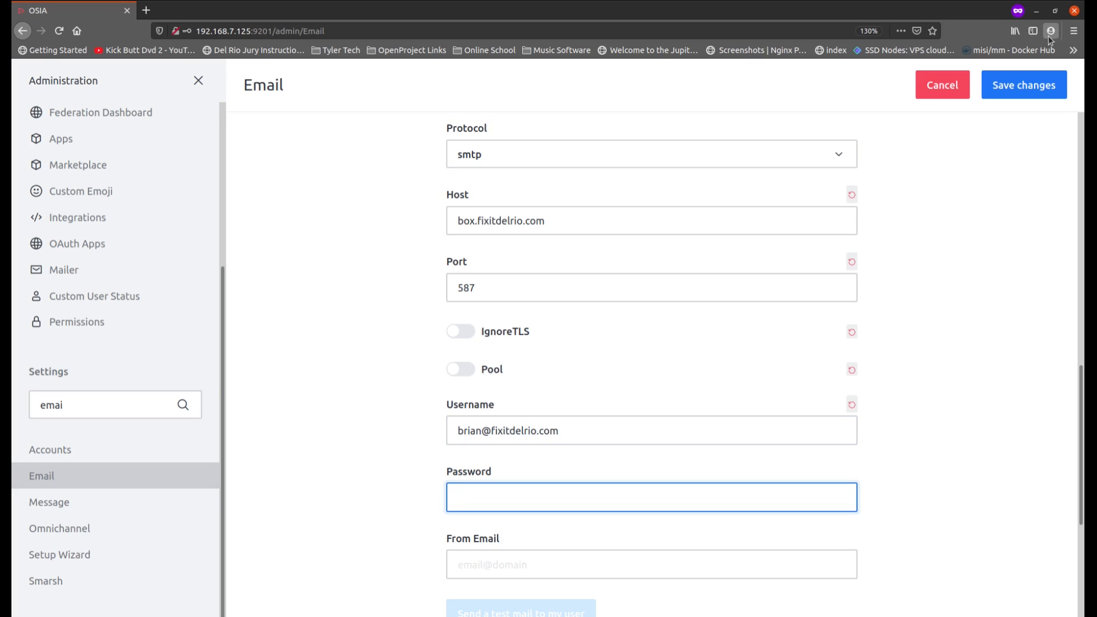
pyautogui.hotkey('ctrl', 'v')
pyautogui.press('Tab')
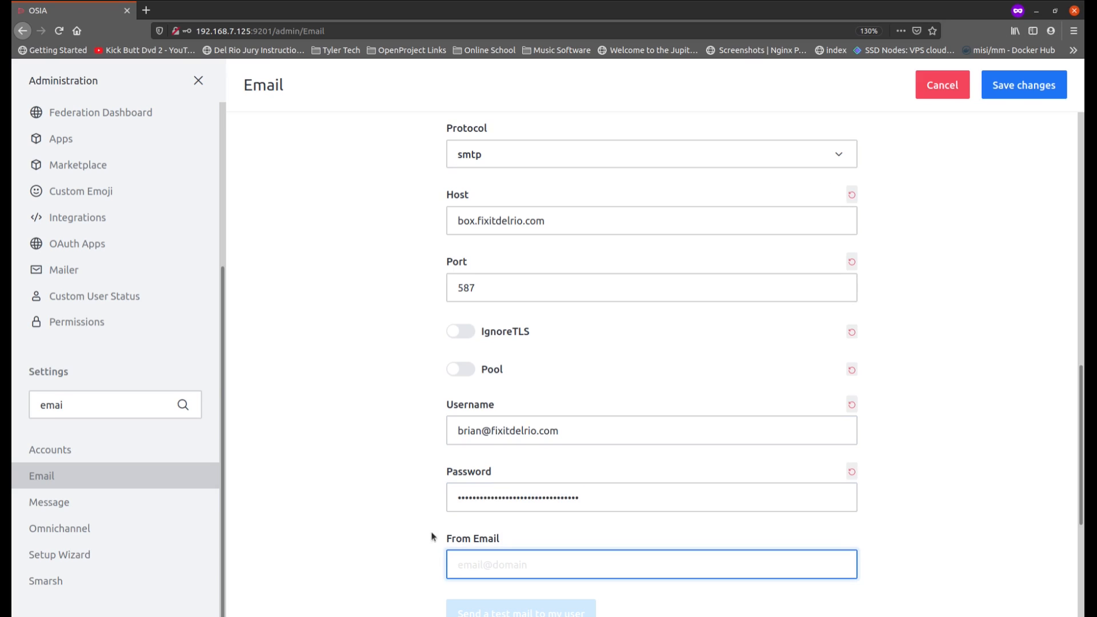
# Step: Turn the SMTP Pool option back on and save the Email settings
pyautogui.scroll(1, 863, 285)
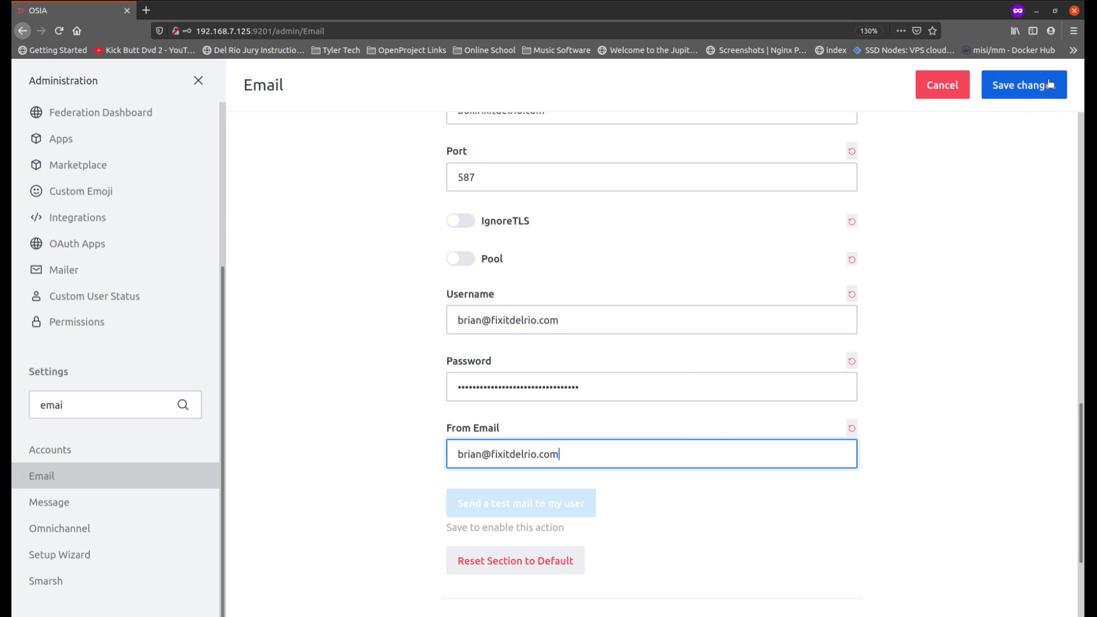
pyautogui.click(459, 263)
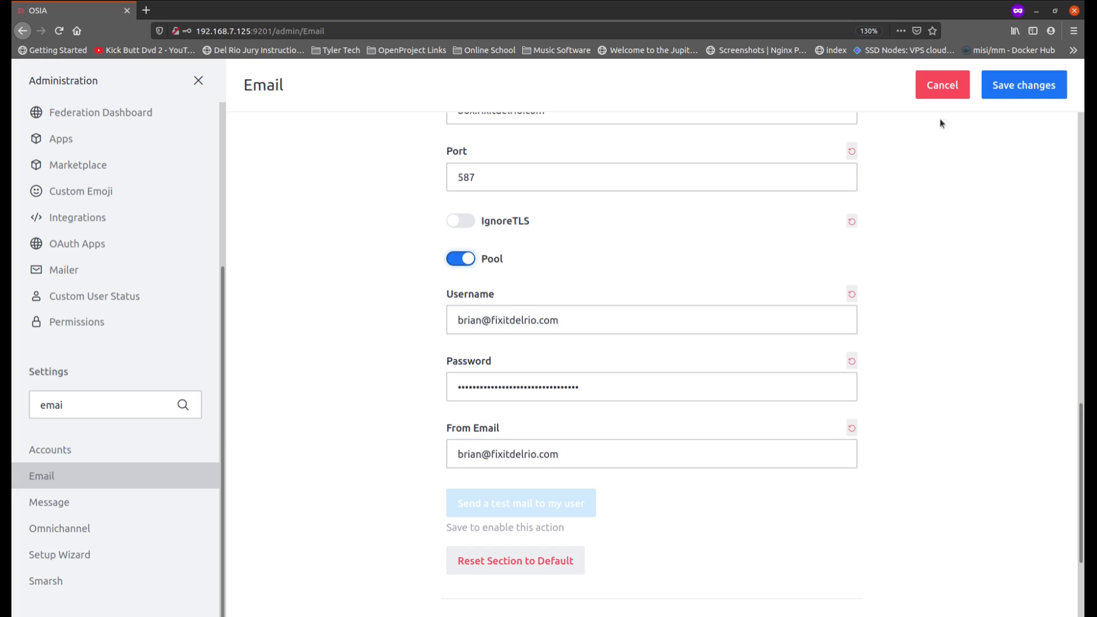
pyautogui.click(995, 96)
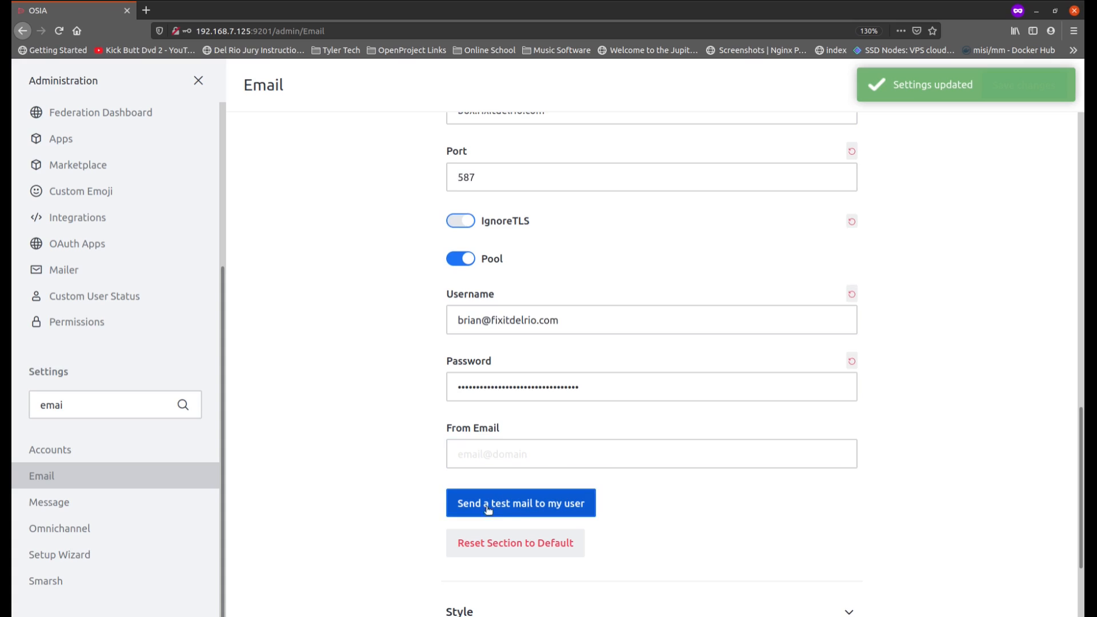
# Step: Send a test mail to the current user and open the box.fixitdelrio.com webmail in the other Firefox window
pyautogui.click(511, 511)
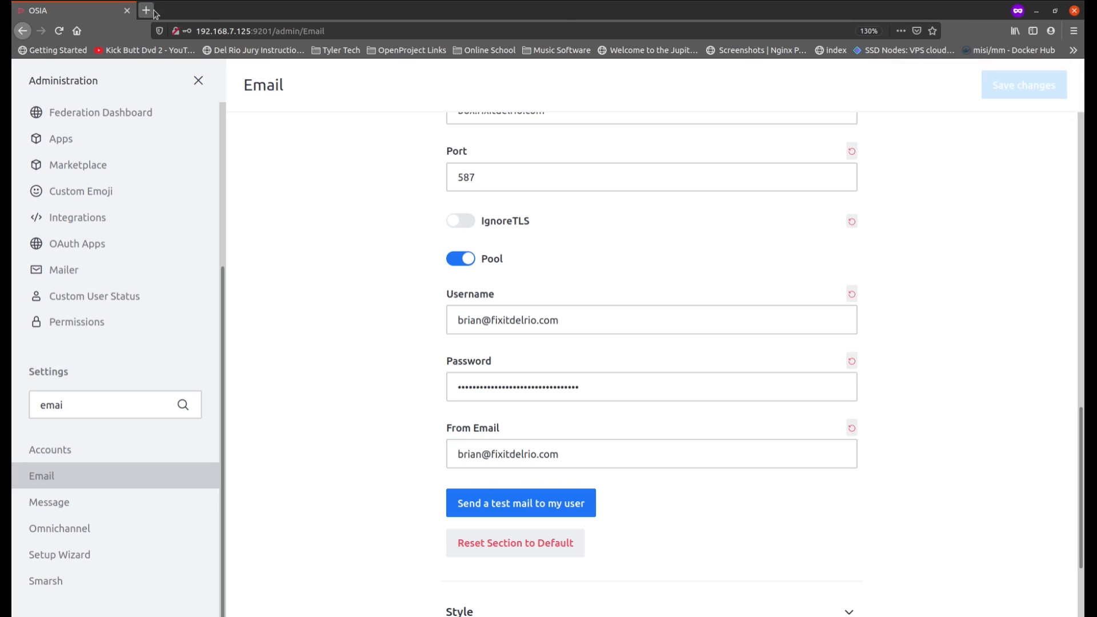
pyautogui.click(343, 613)
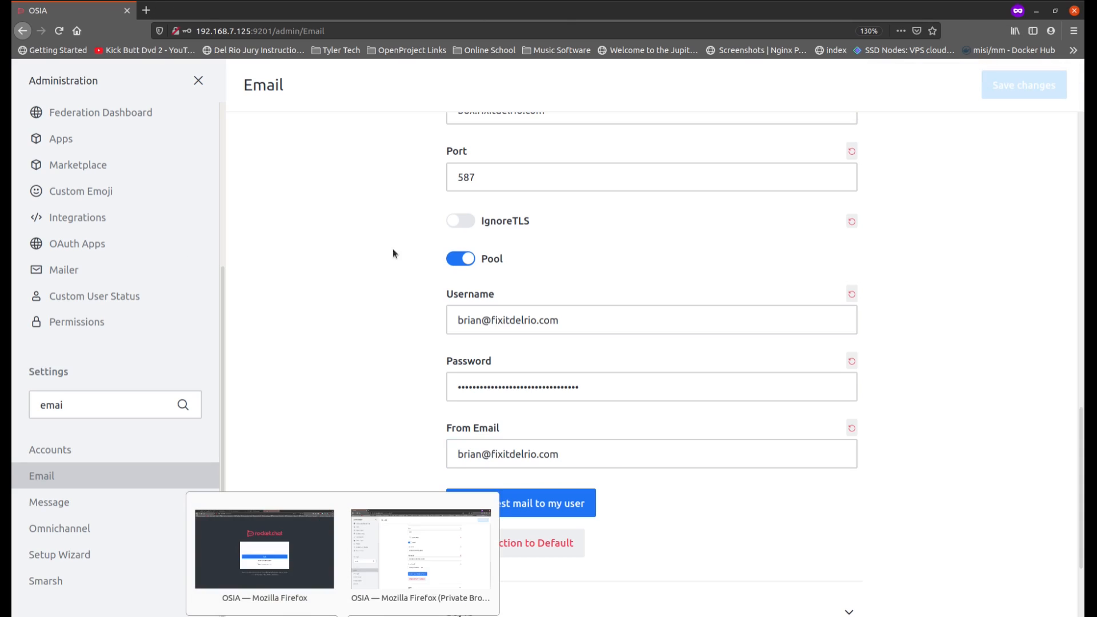
pyautogui.click(268, 540)
pyautogui.click(674, 10)
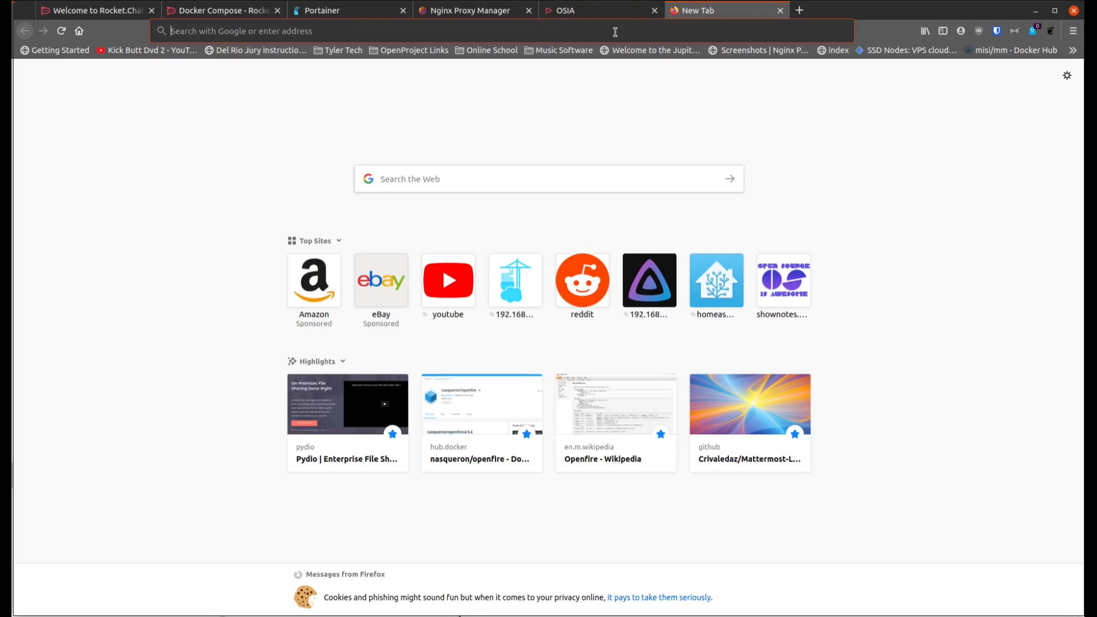
pyautogui.write('box')
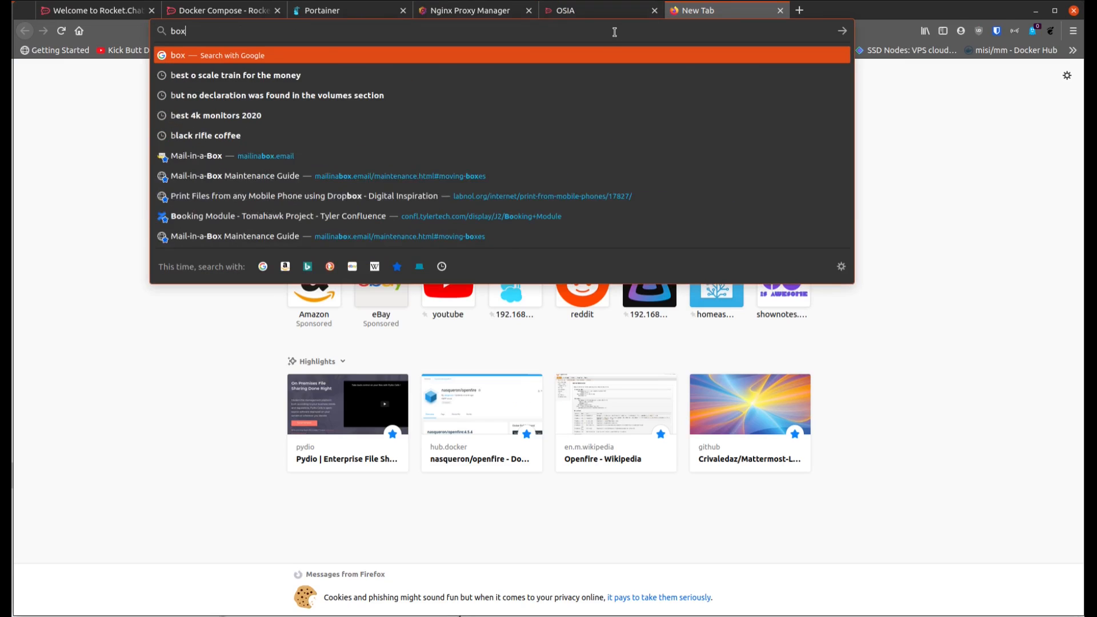
pyautogui.press('Return')
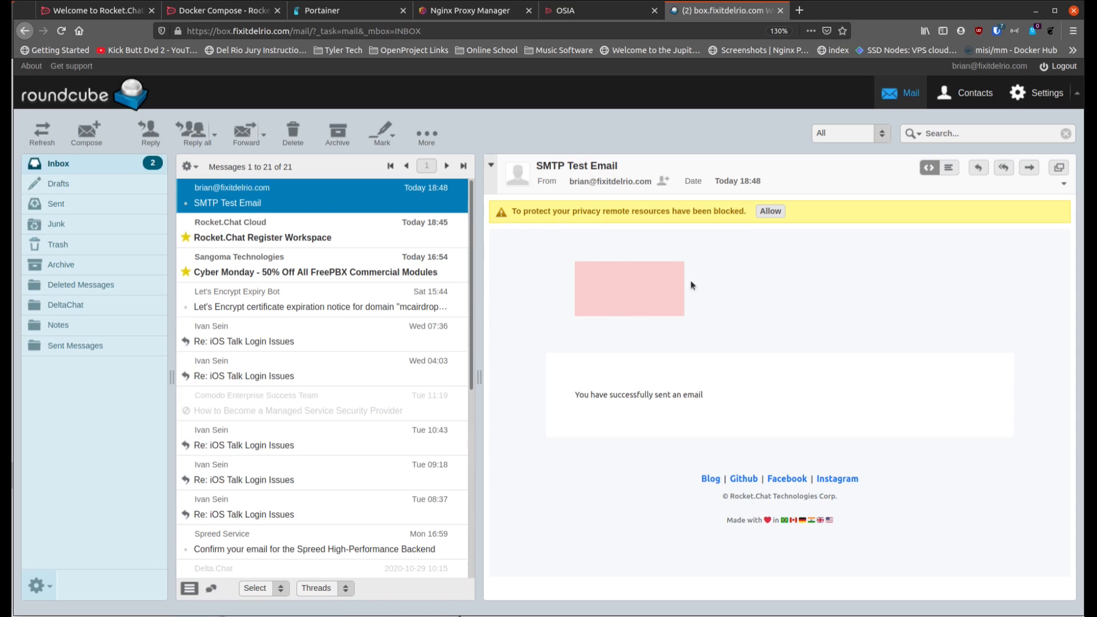
# Step: Allow the blocked remote resources in the SMTP Test Email and return to the Rocket.Chat Email settings in the private Firefox window
pyautogui.click(602, 291)
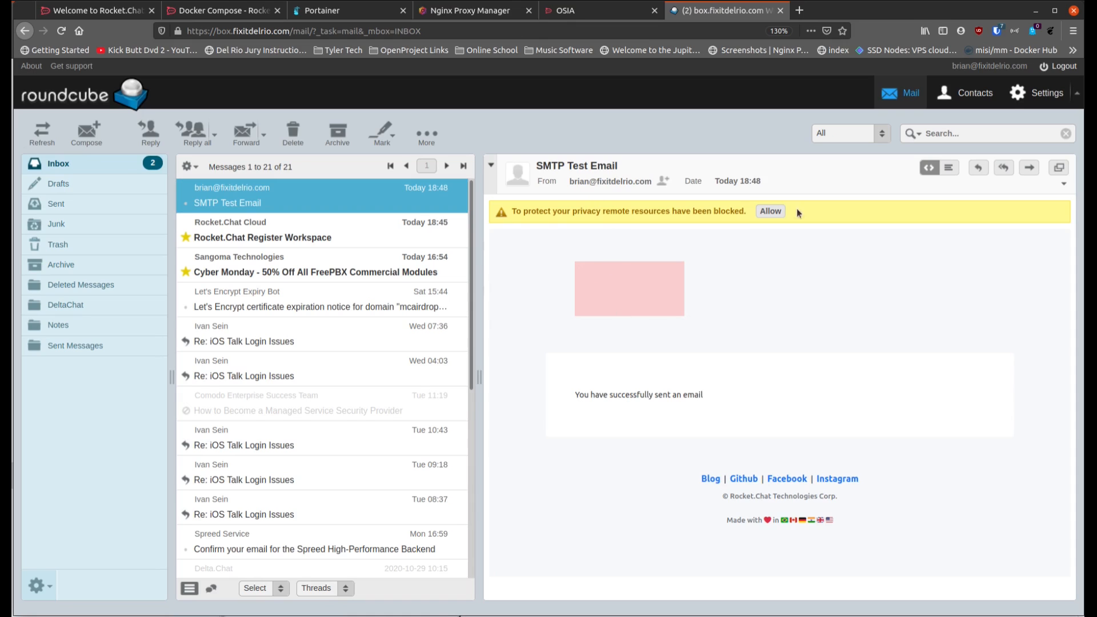
pyautogui.click(770, 210)
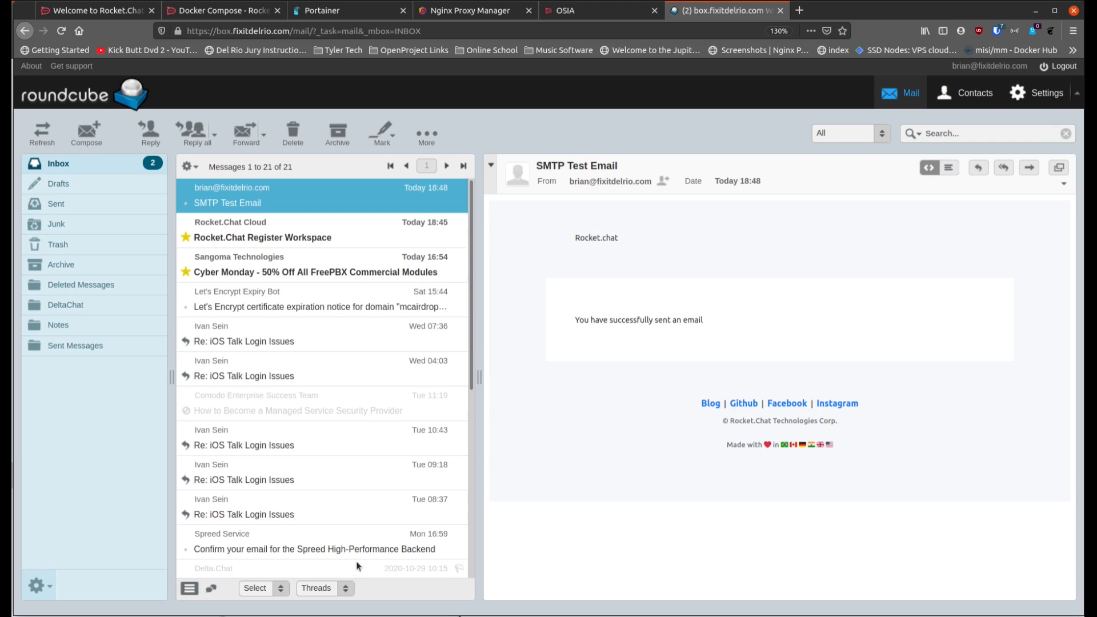
pyautogui.click(342, 614)
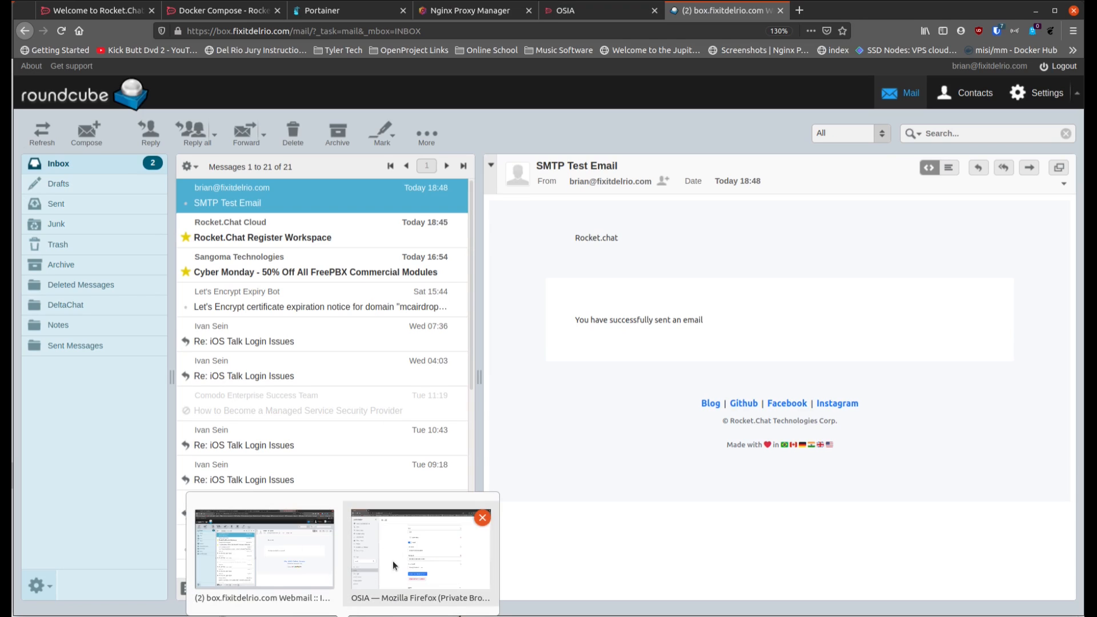
pyautogui.click(291, 567)
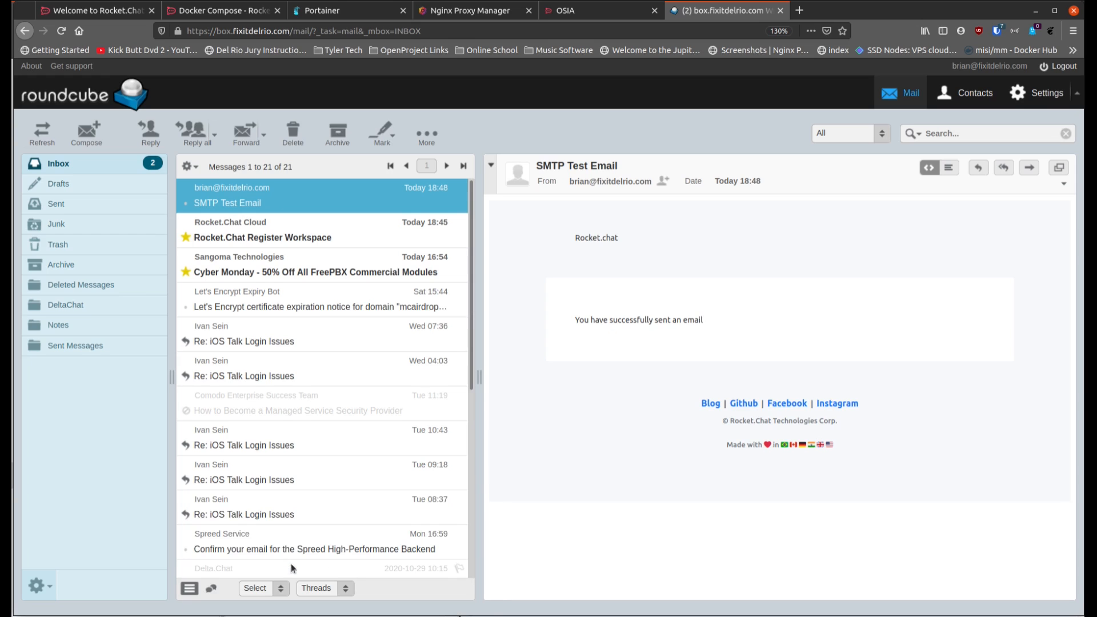
pyautogui.click(424, 545)
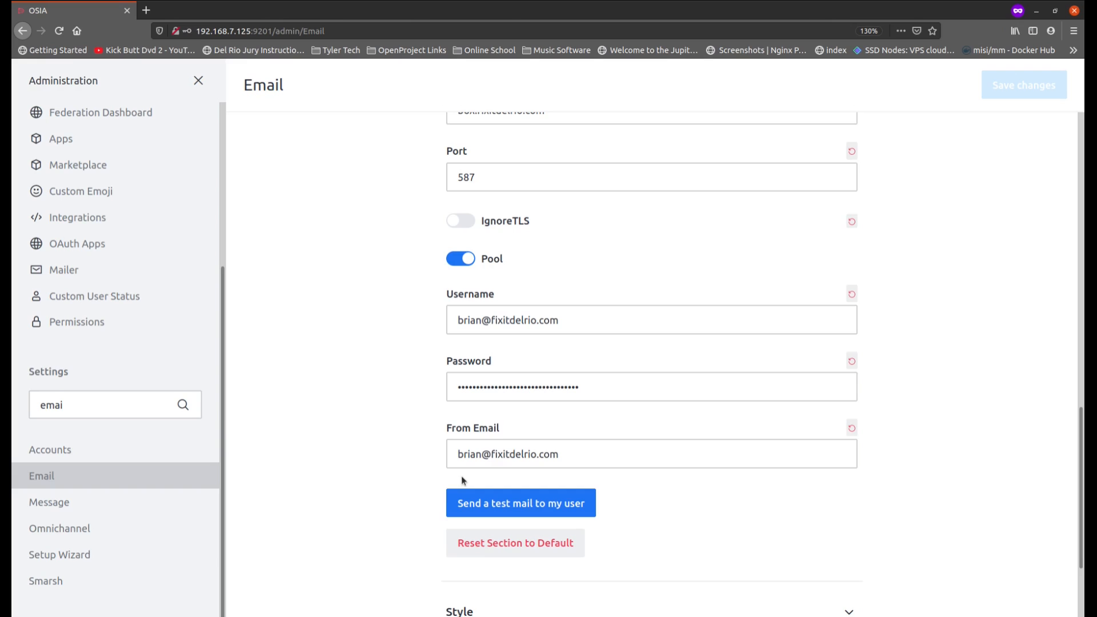
# Step: Clear the settings search filter and browse the full list of settings categories
pyautogui.scroll(-3, 411, 460)
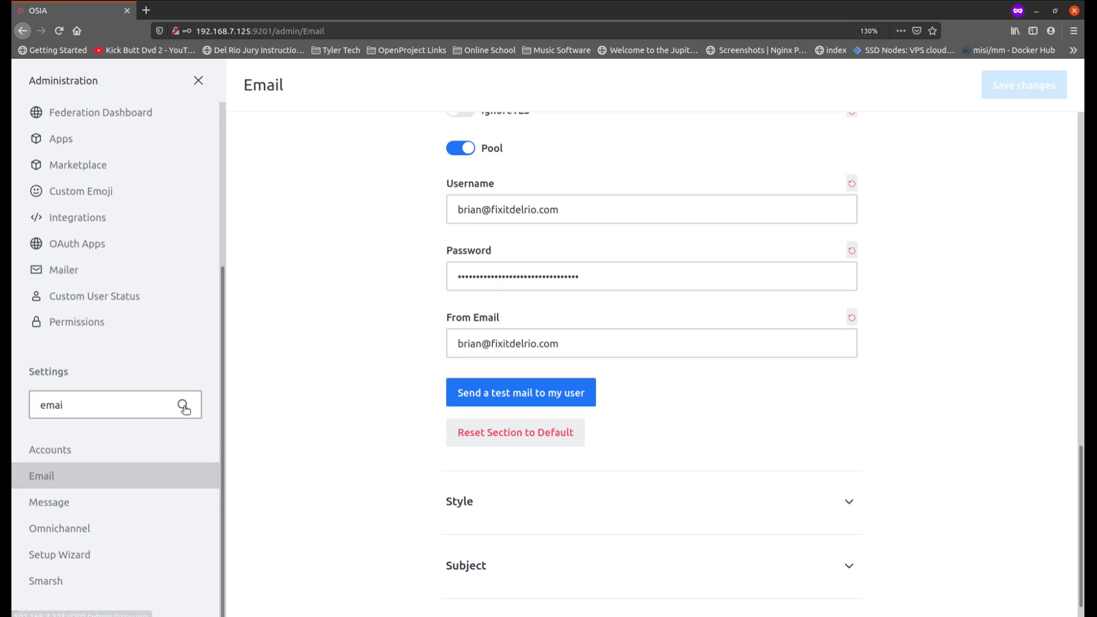
pyautogui.moveTo(87, 404); pyautogui.dragTo(11, 401)
pyautogui.press('BackSpace')
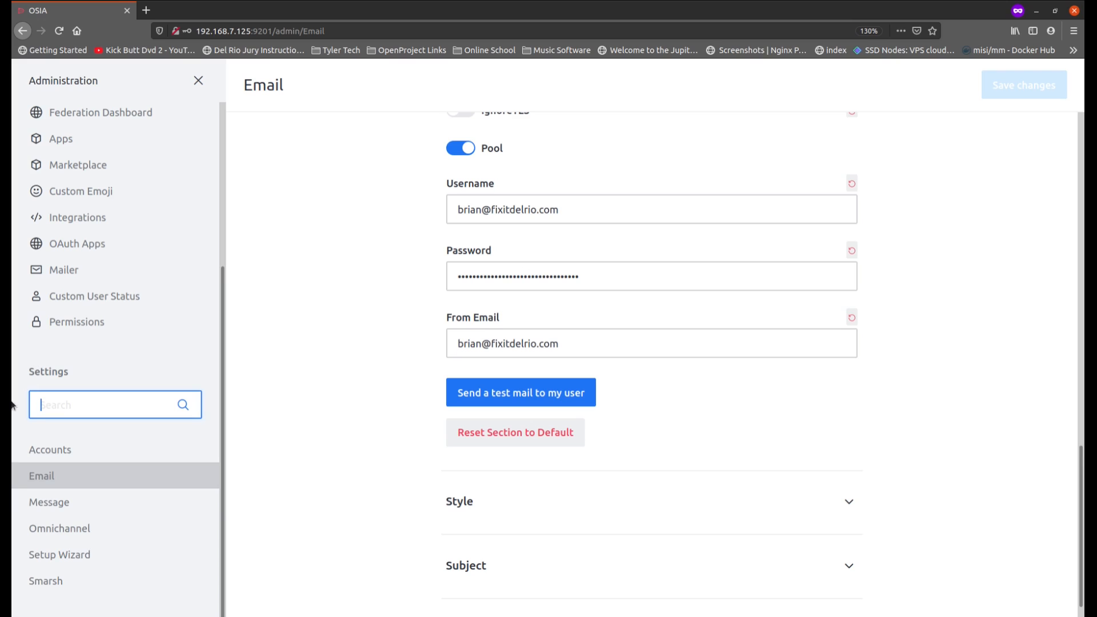
pyautogui.scroll(-2, 108, 501)
pyautogui.scroll(-2, 107, 502)
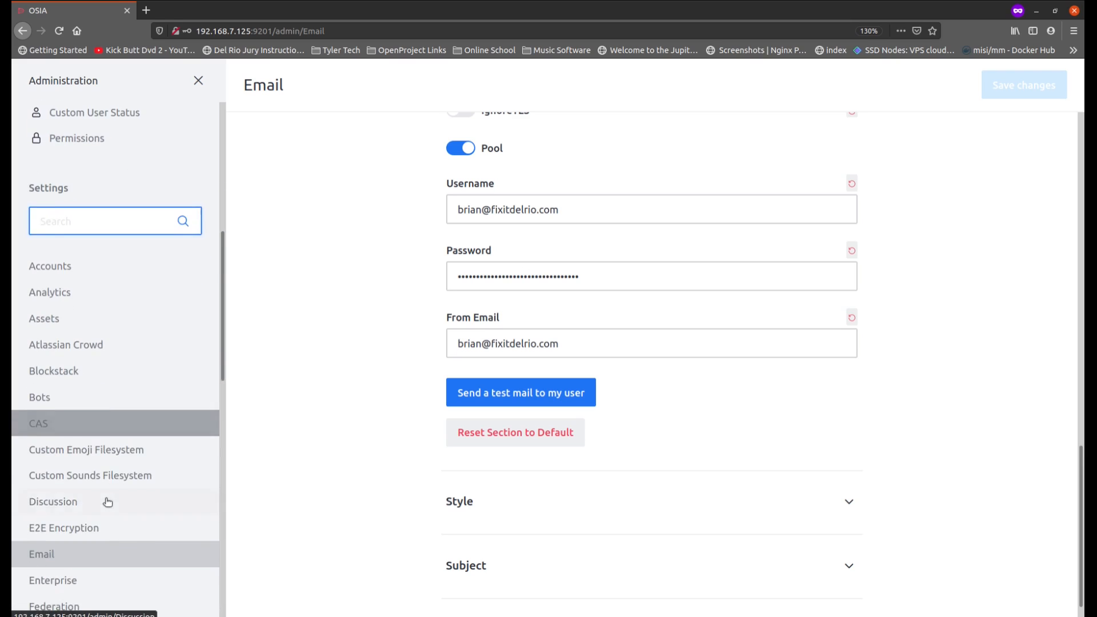
pyautogui.scroll(-2, 130, 494)
pyautogui.click(140, 403)
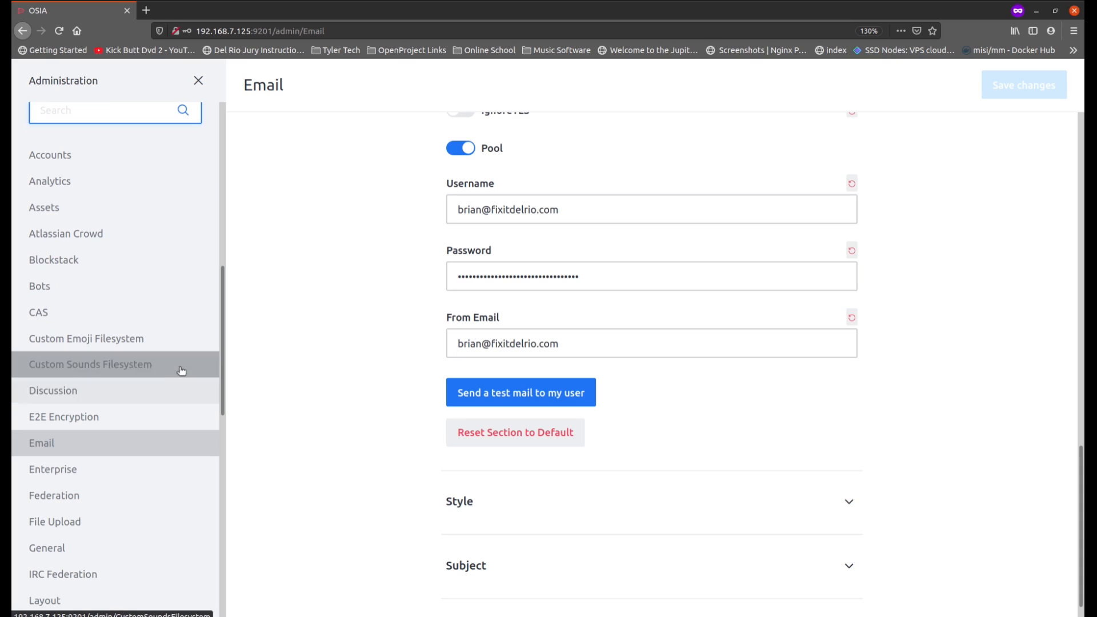
pyautogui.scroll(-4, 139, 400)
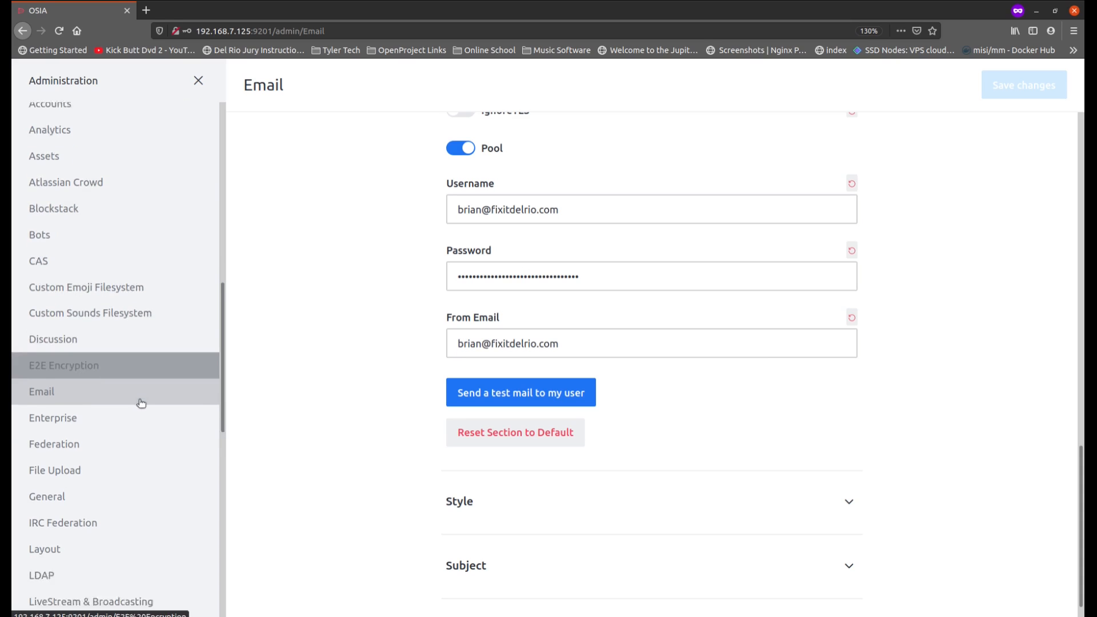
pyautogui.scroll(-2, 141, 404)
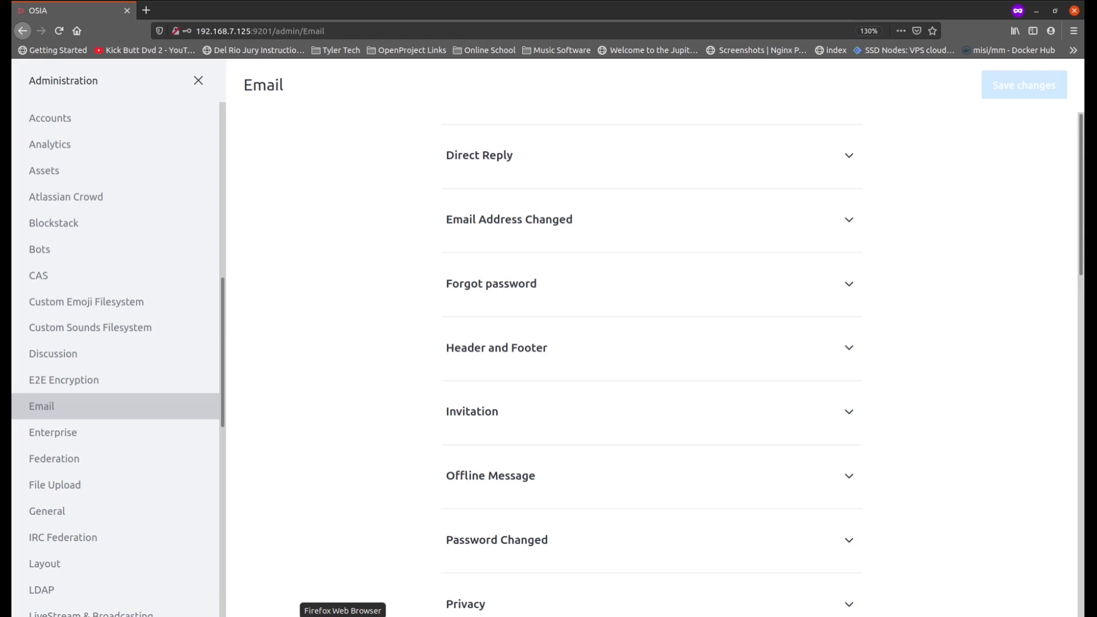
# Step: Switch to the other Firefox window and bring up the Nginx Proxy Manager proxy hosts list
pyautogui.click(342, 616)
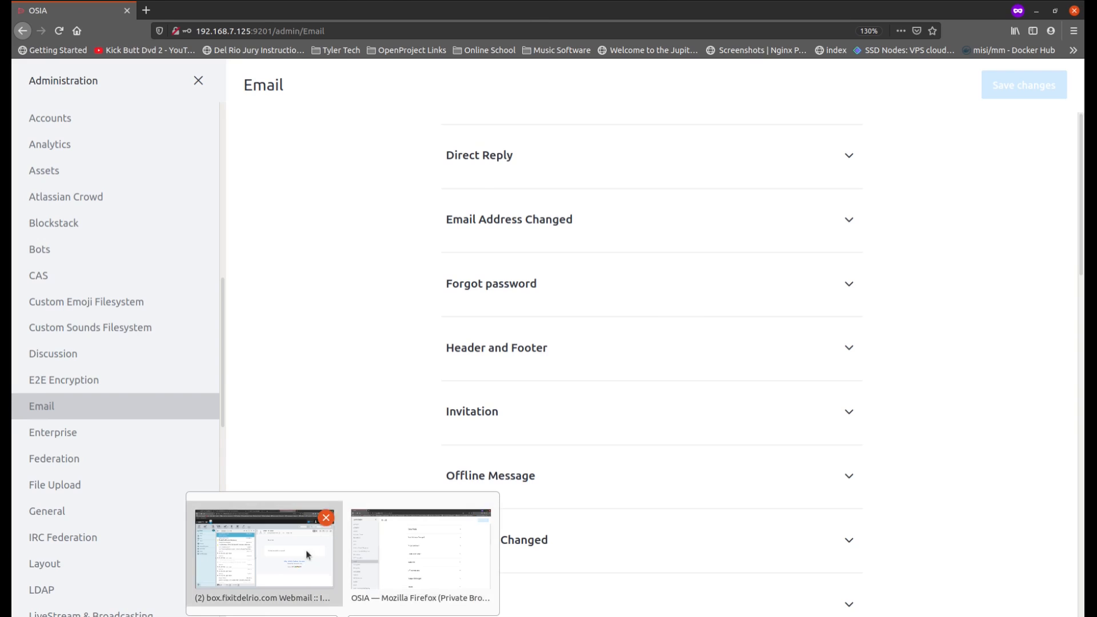
pyautogui.click(288, 550)
pyautogui.click(359, 13)
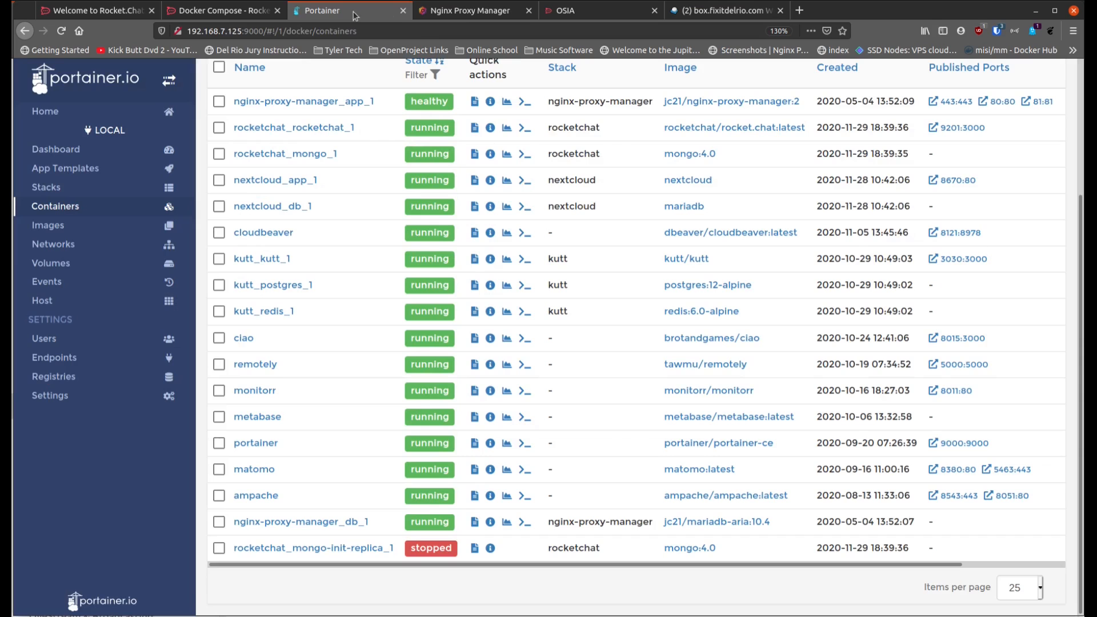
pyautogui.click(462, 13)
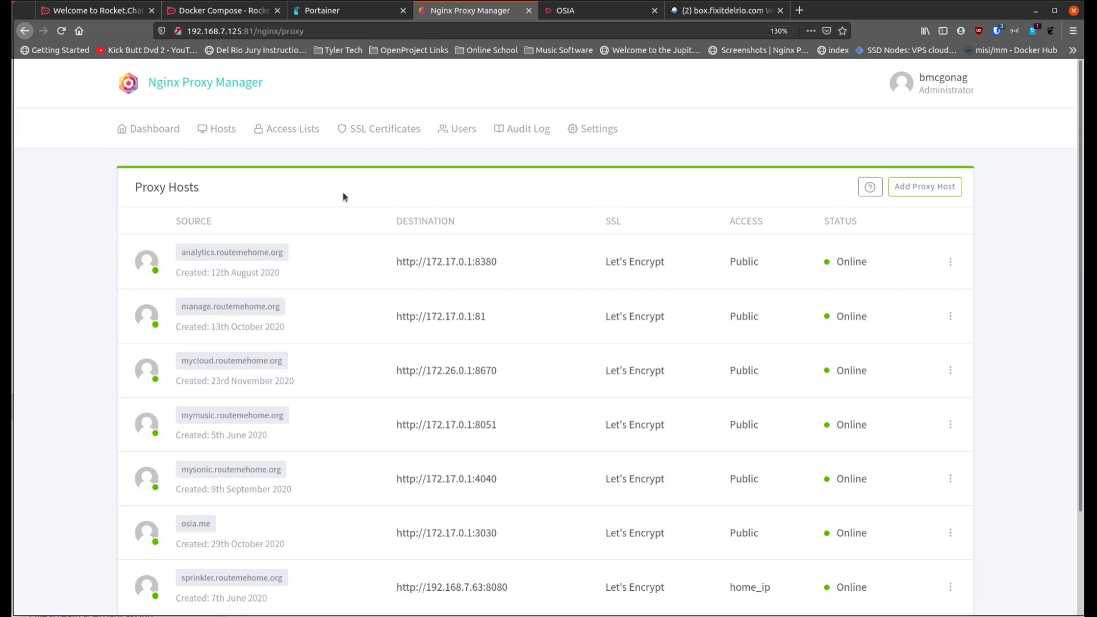
# Step: Start a new proxy host with the domain name chat.routemehome.org
pyautogui.click(916, 196)
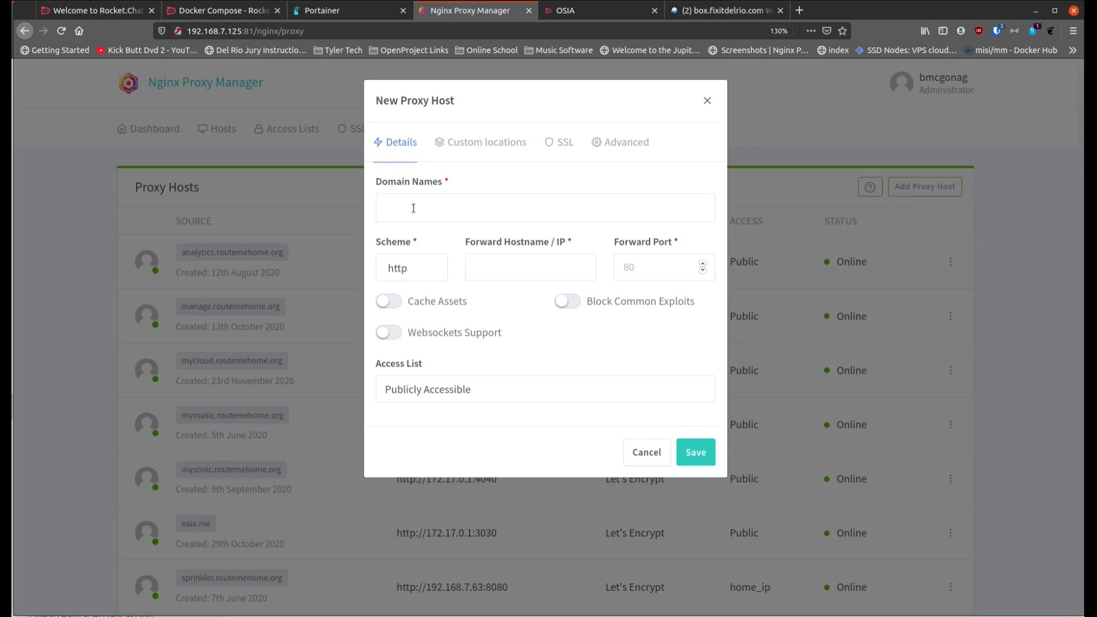
pyautogui.click(414, 208)
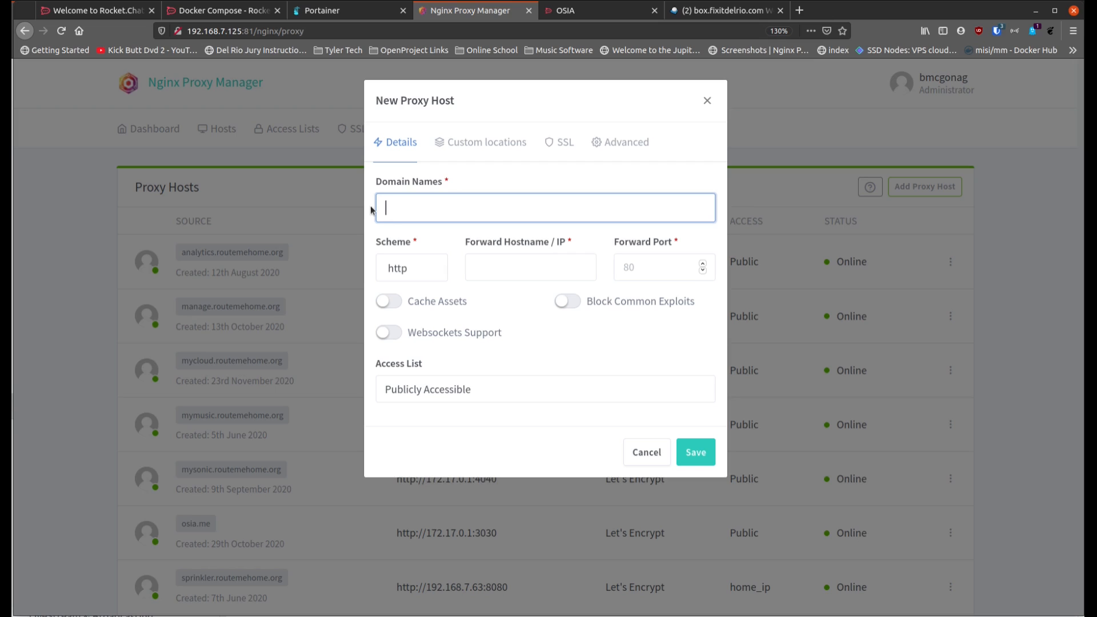
pyautogui.write('chat')
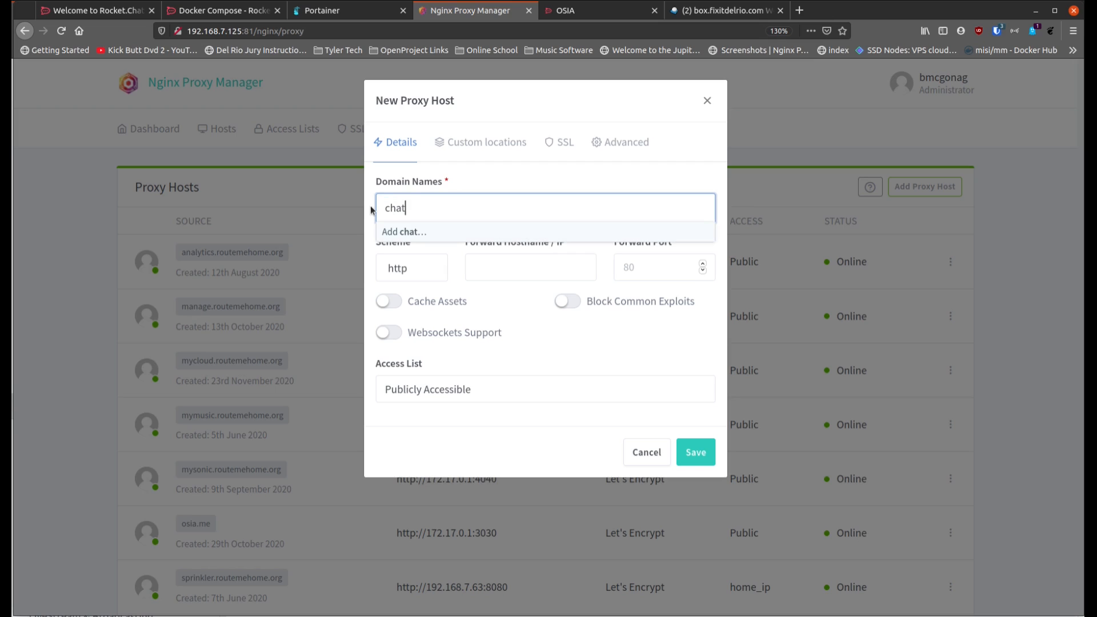
pyautogui.write('.routemehome.org')
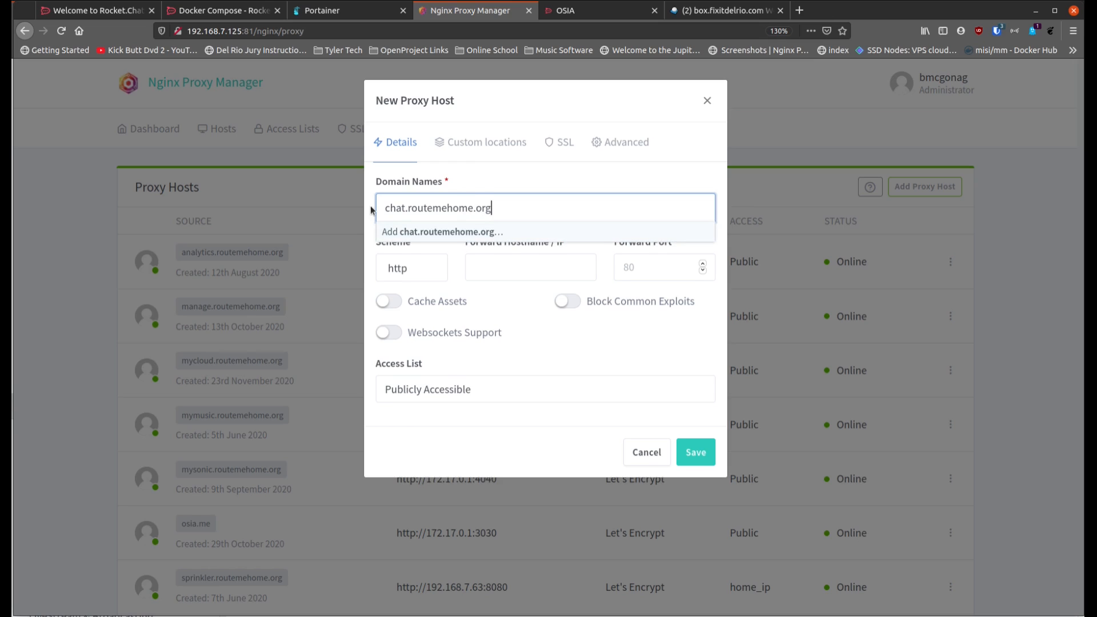
pyautogui.press('Return')
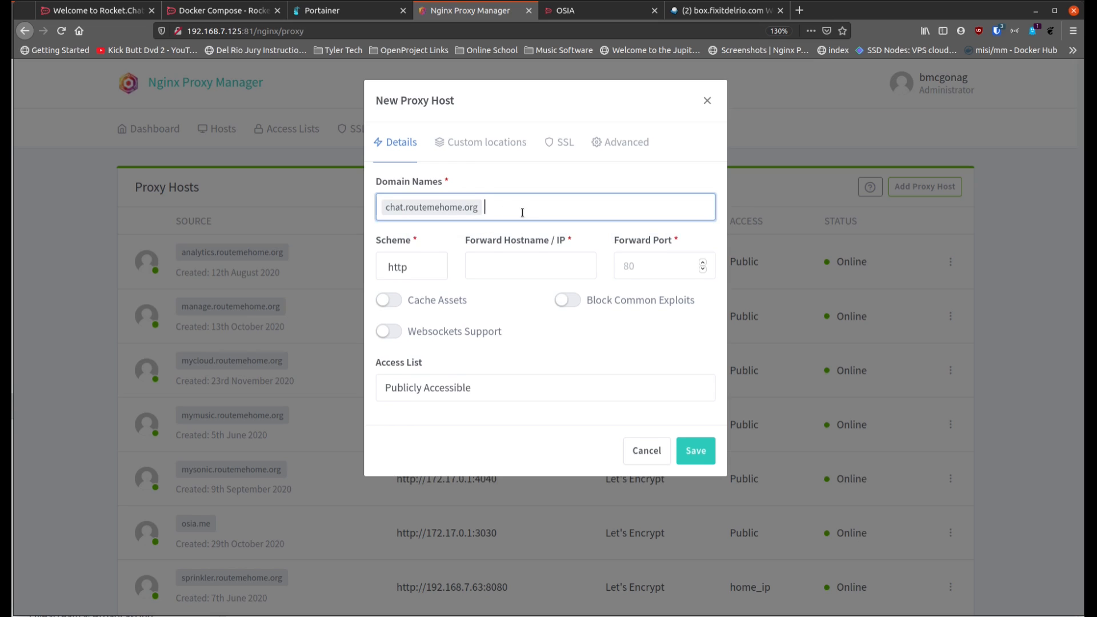
# Step: Look up the gateway address of the rocketchat_rocketchat_1 container in Portainer for the proxy's forward hostname
pyautogui.click(474, 266)
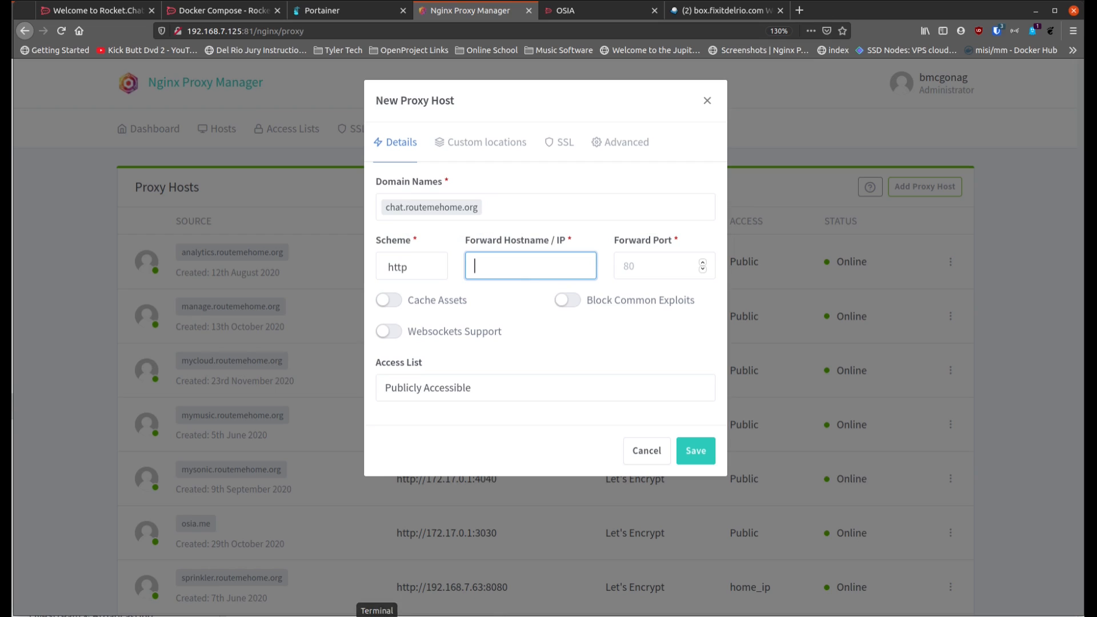
pyautogui.click(329, 14)
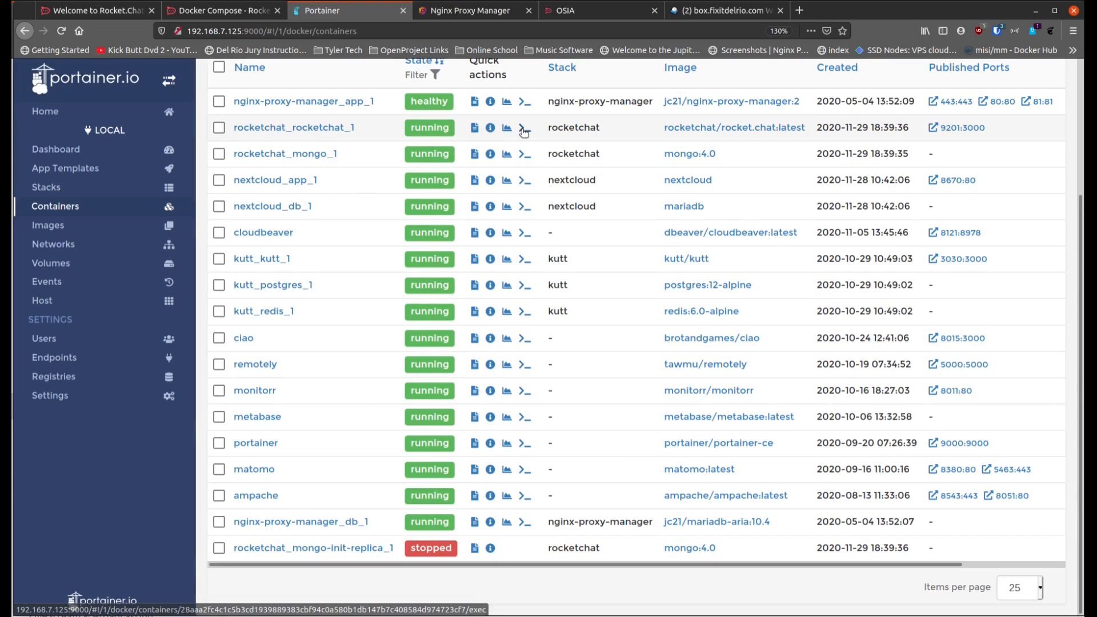
pyautogui.click(315, 127)
pyautogui.scroll(-15, 439, 438)
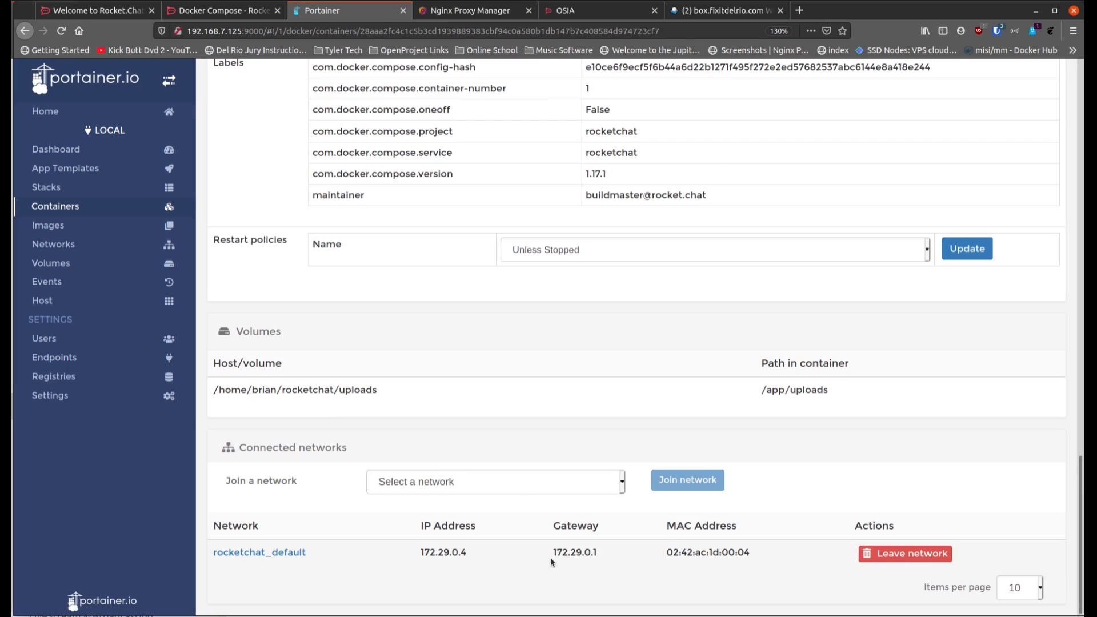
pyautogui.moveTo(551, 553); pyautogui.dragTo(604, 554)
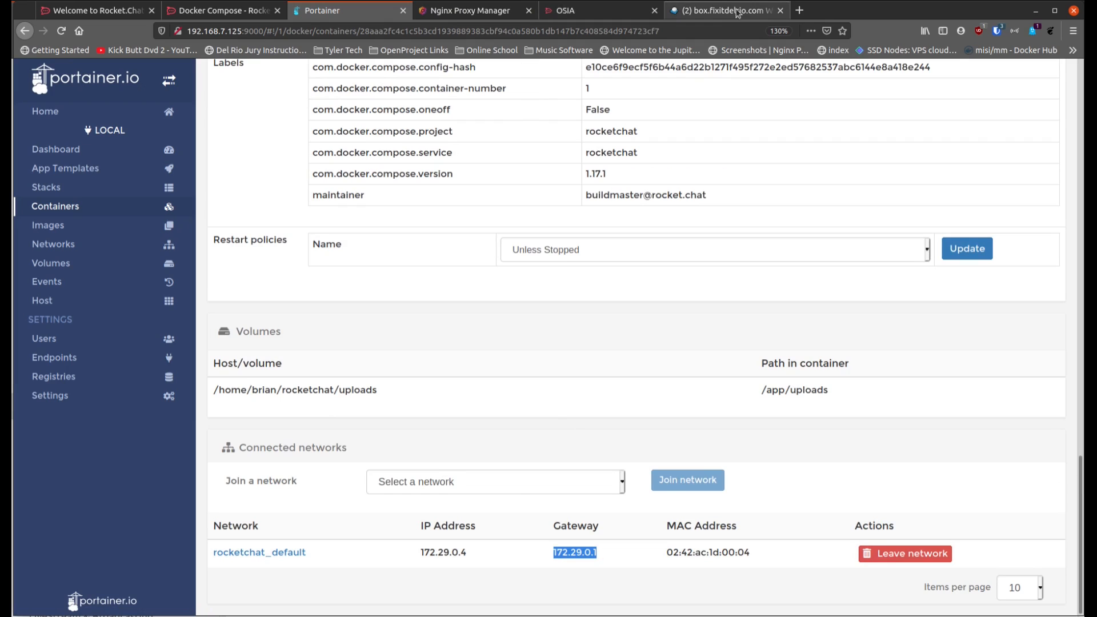
# Step: Forward the new Nginx Proxy Manager host to 172.29.0.1 port 9201, with Block Common Exploits and Websockets Support enabled, and save it
pyautogui.click(483, 11)
pyautogui.write('172.29.0.1')
pyautogui.press('Tab')
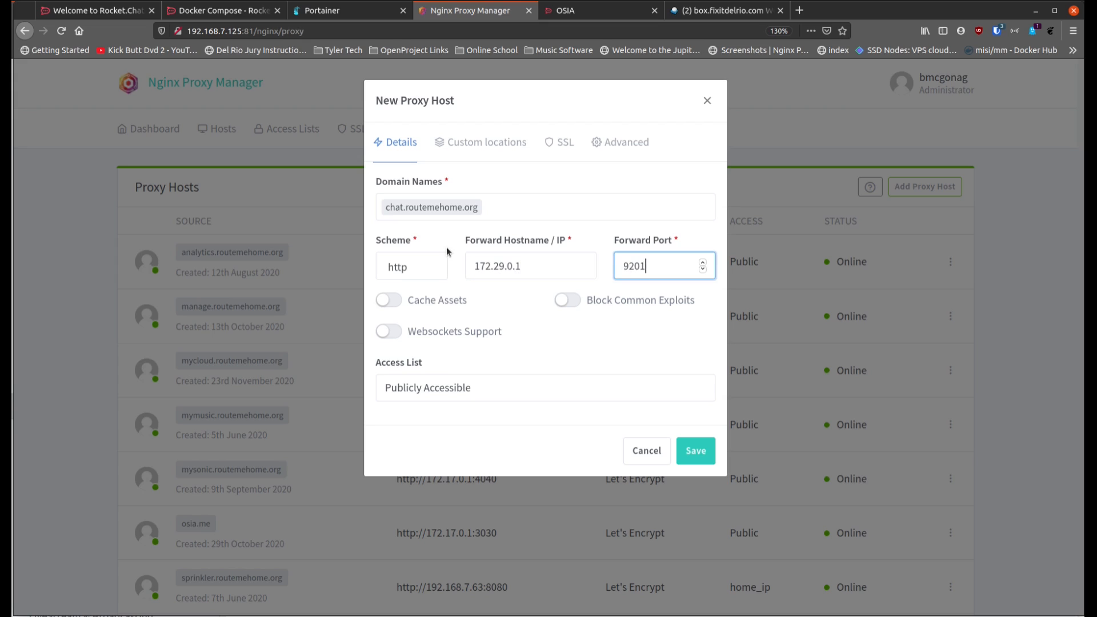
pyautogui.click(570, 303)
pyautogui.click(392, 334)
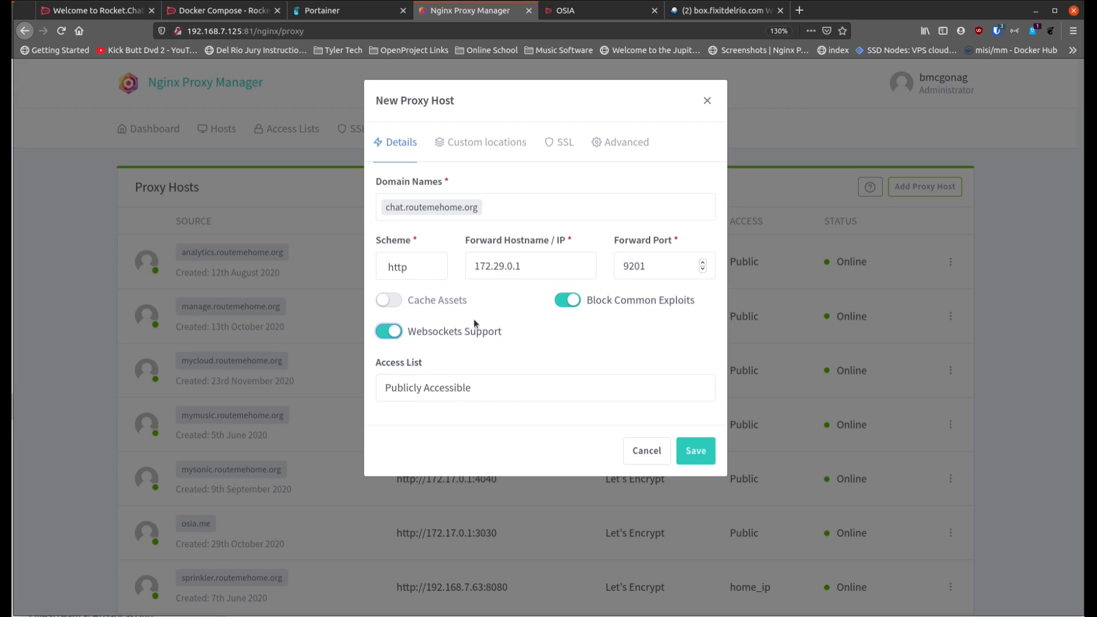
pyautogui.click(693, 450)
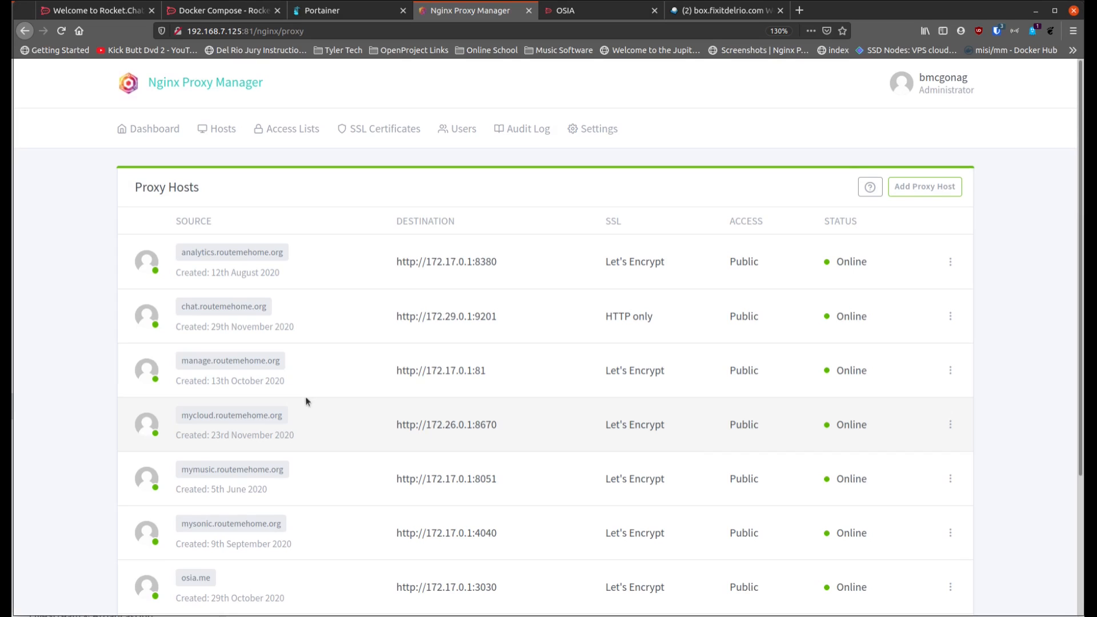
# Step: Test chat.routemehome.org by signing in with the account's email and password without saving the login, and close its tab
pyautogui.click(233, 309)
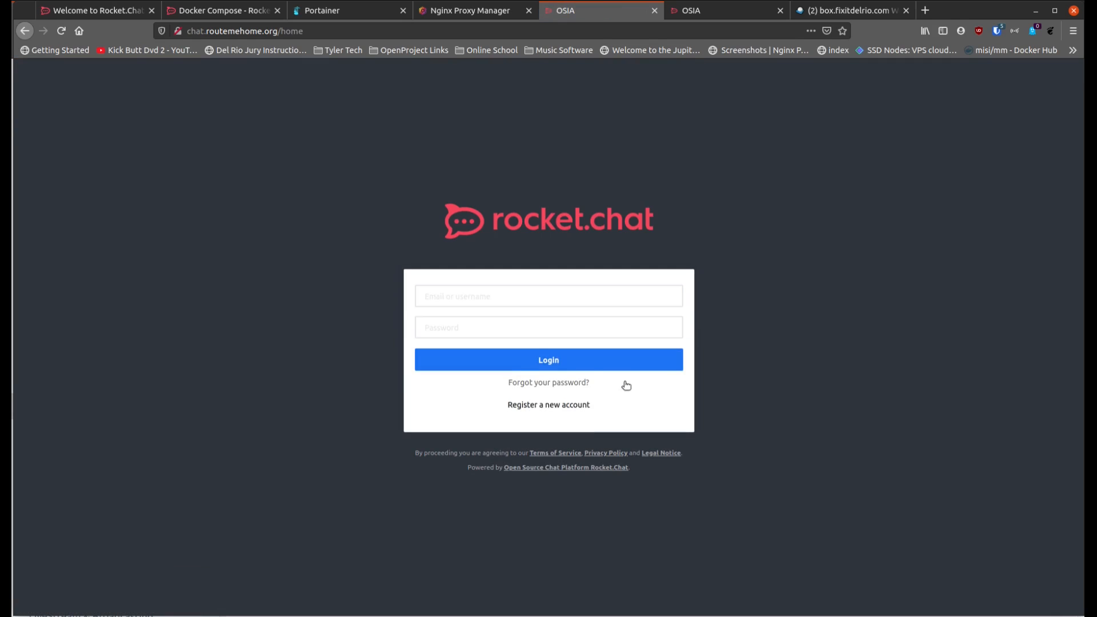
pyautogui.click(533, 303)
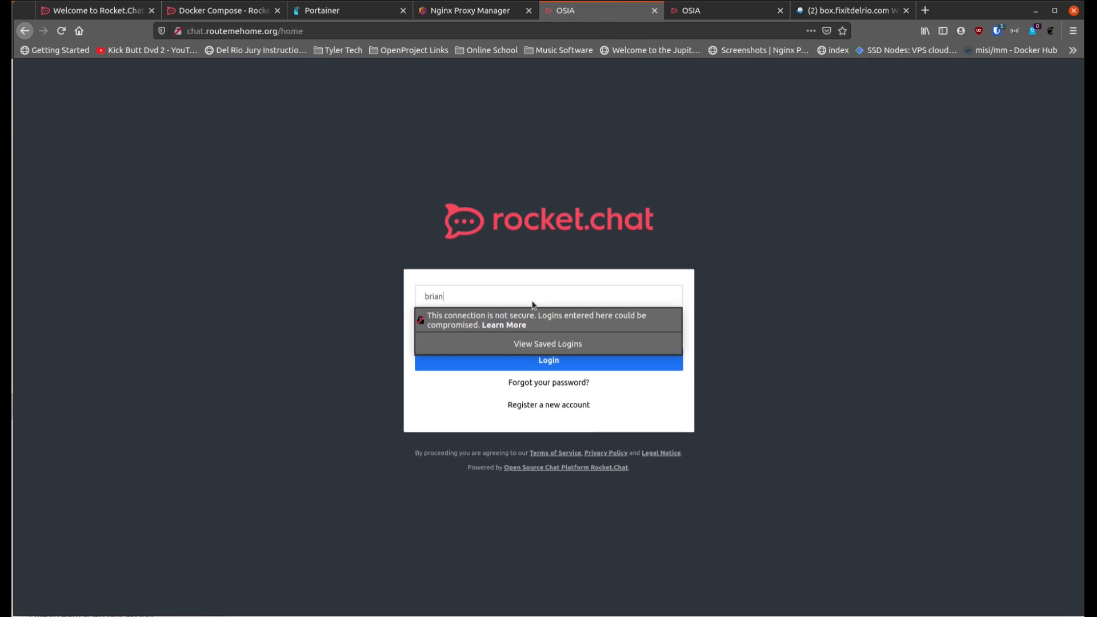
pyautogui.press('Tab')
pyautogui.write('*')
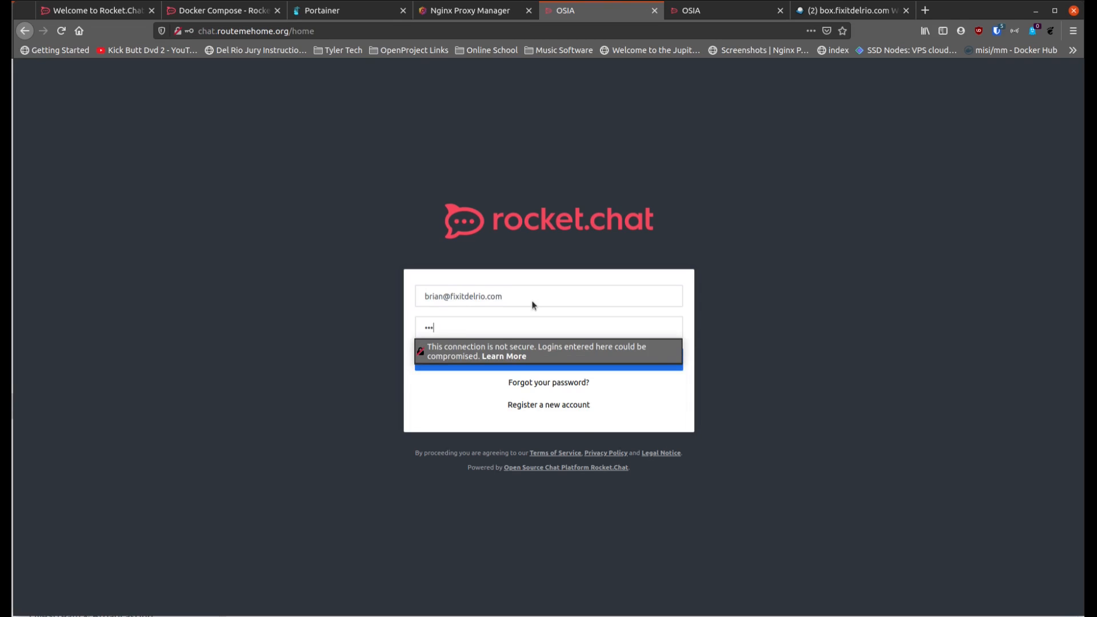
pyautogui.write('**********')
pyautogui.press('Return')
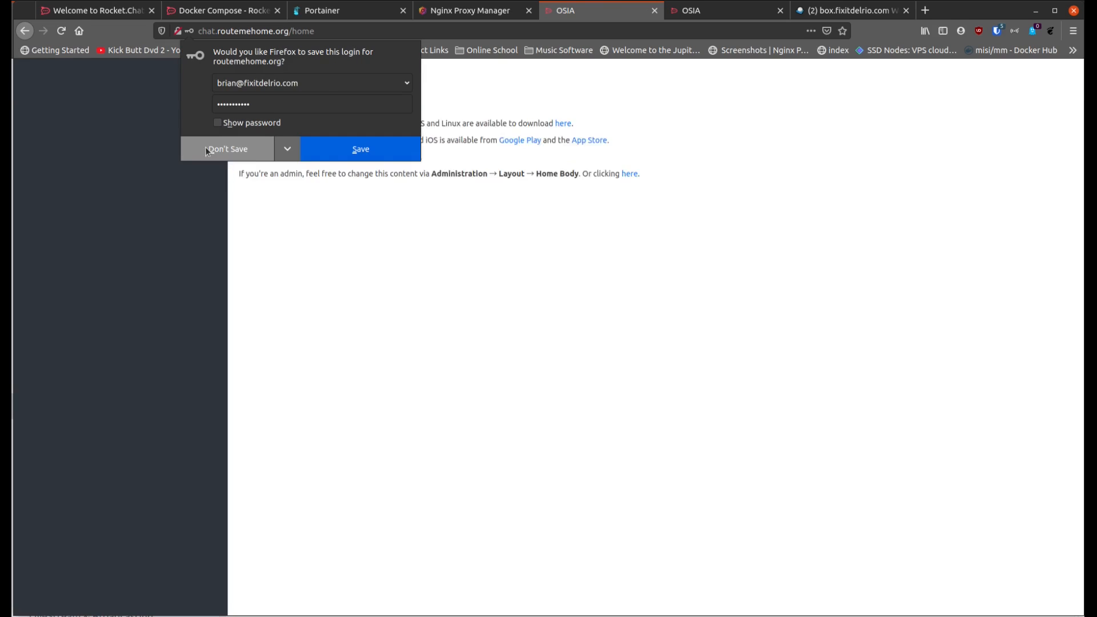
pyautogui.click(207, 151)
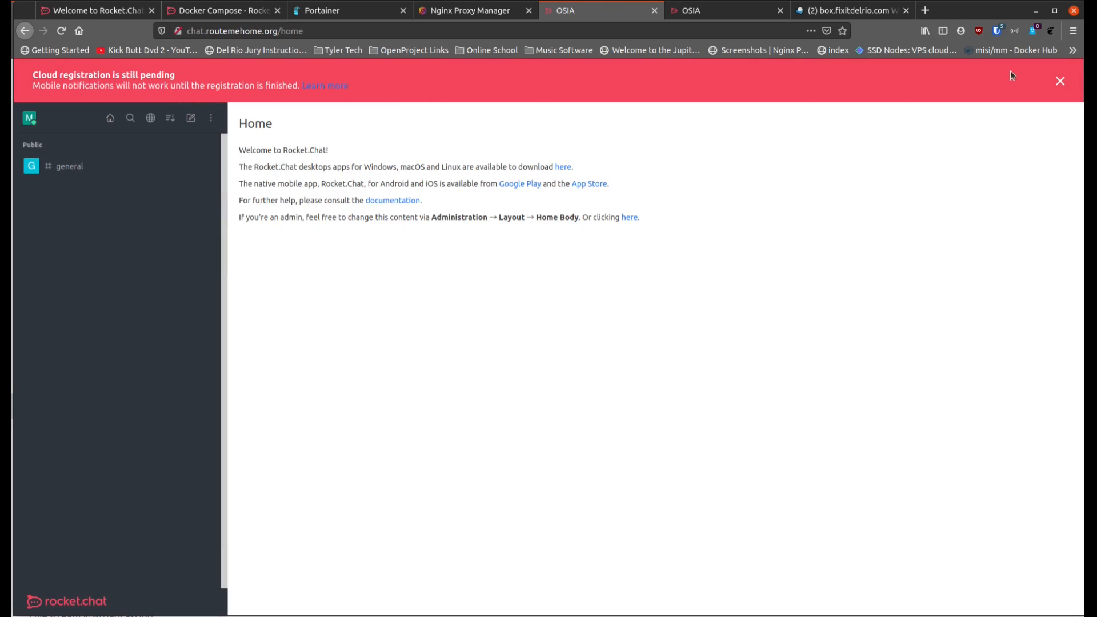
pyautogui.click(1060, 82)
pyautogui.hotkey('ctrl', 'w')
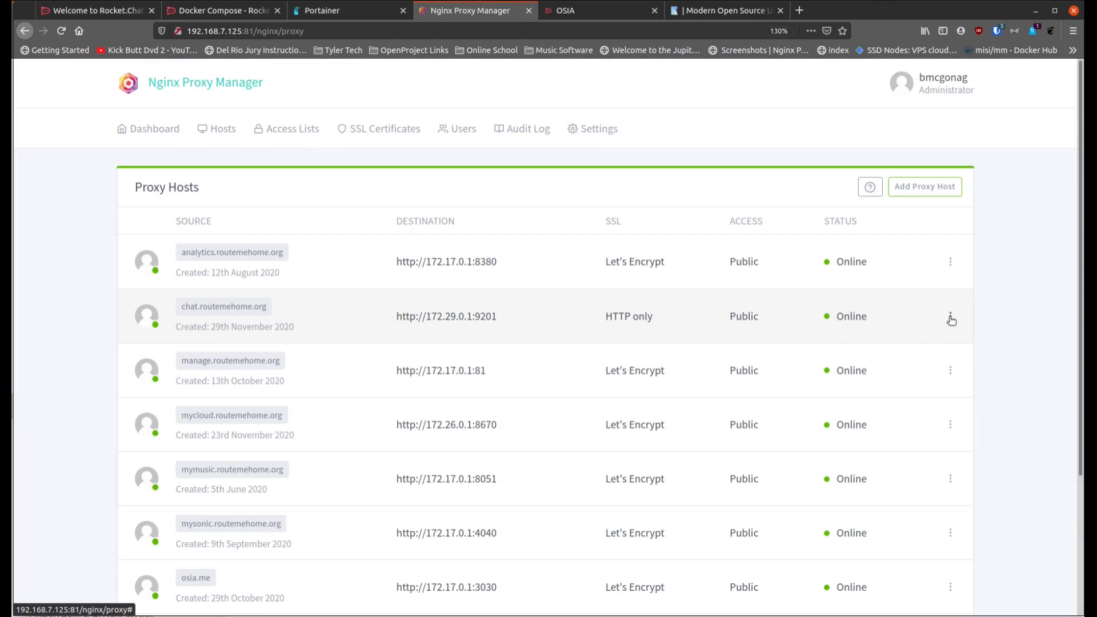
# Step: Request a new SSL certificate for the chat.routemehome.org proxy host with Force SSL and HSTS enabled, accepting the Let's Encrypt terms
pyautogui.click(951, 316)
pyautogui.click(884, 341)
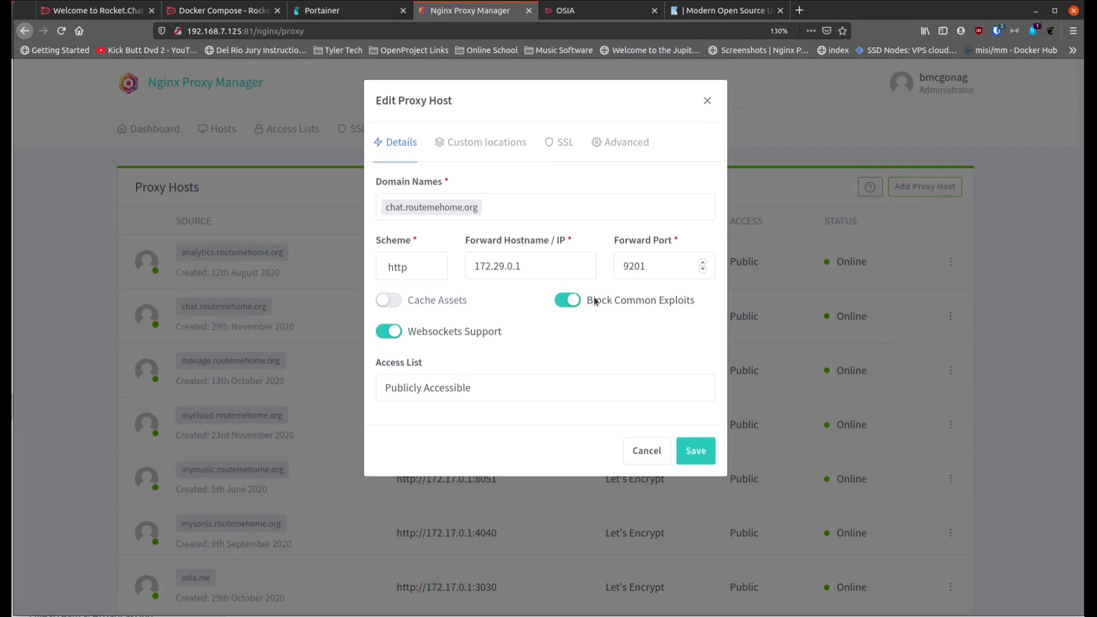
pyautogui.click(556, 143)
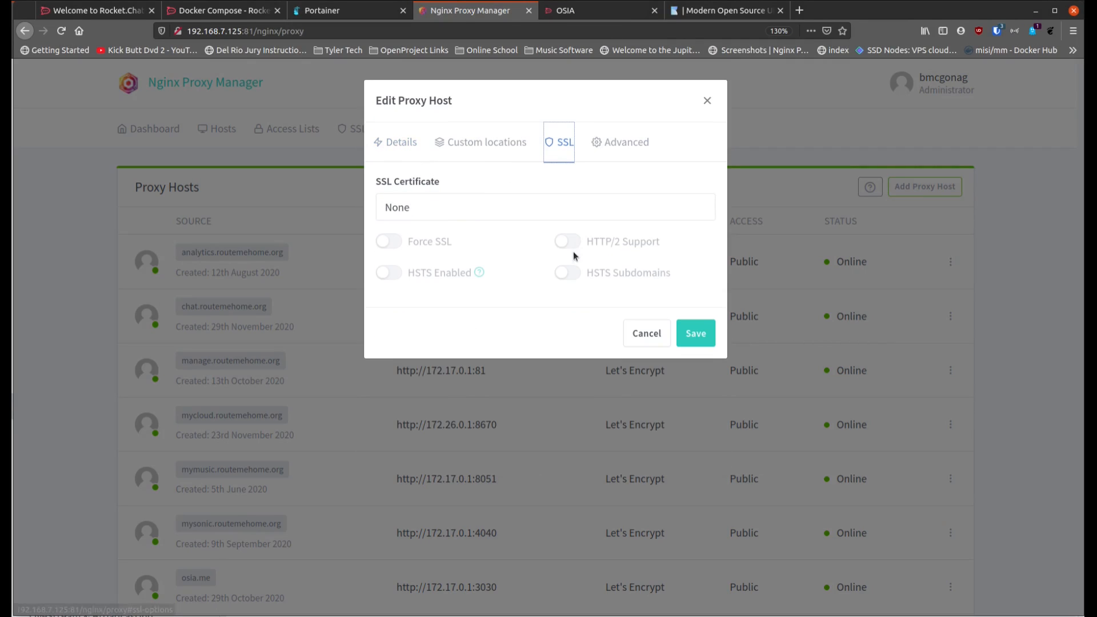
pyautogui.click(482, 216)
pyautogui.click(457, 265)
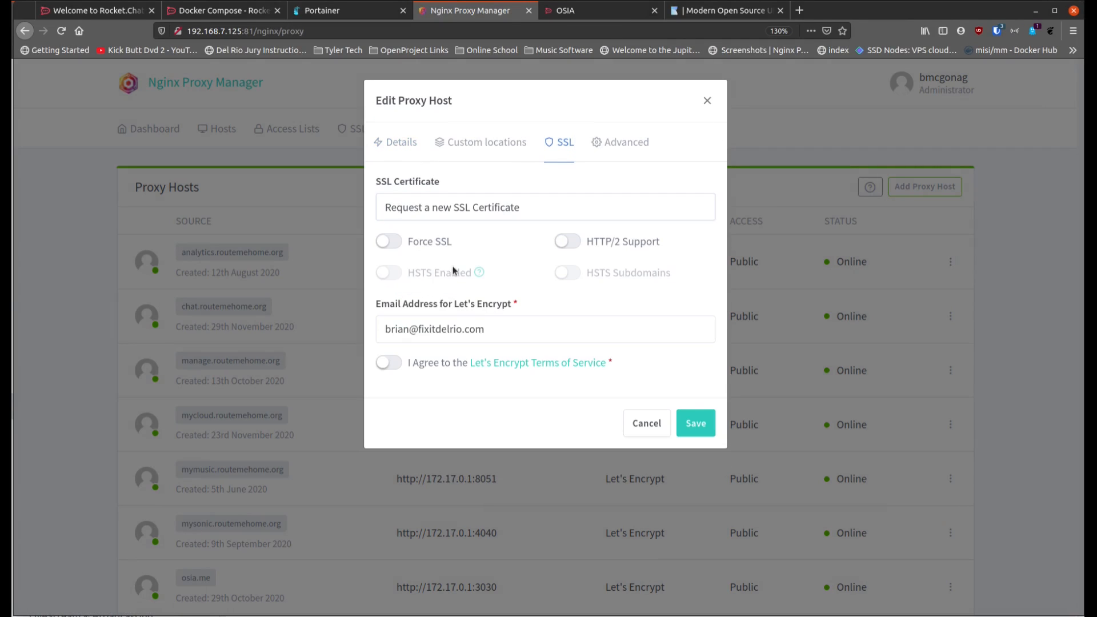
pyautogui.click(389, 242)
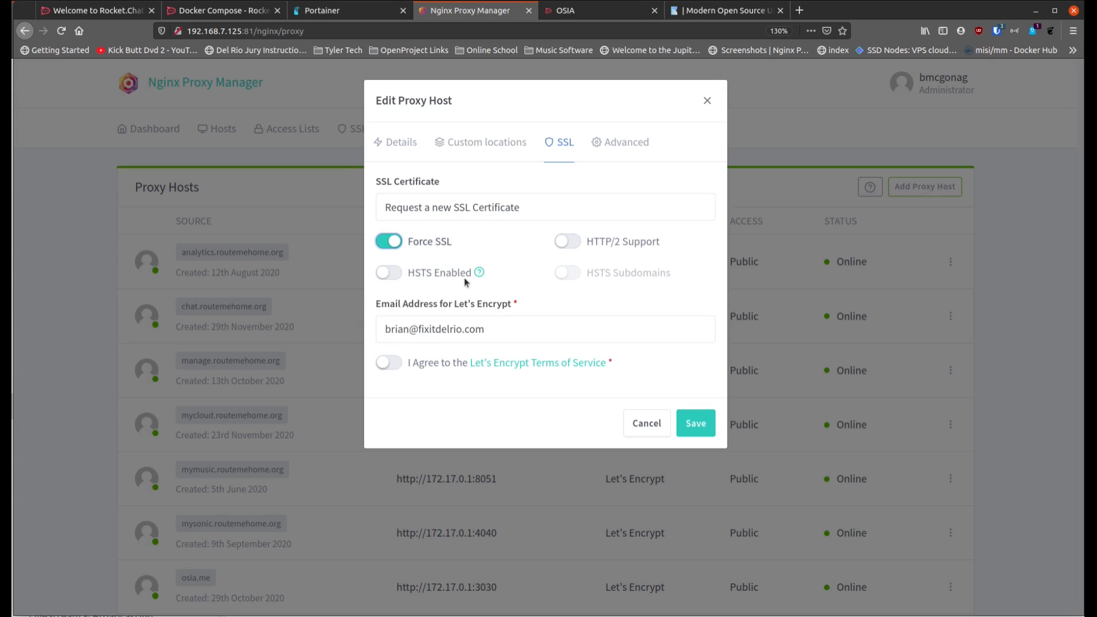
pyautogui.click(387, 273)
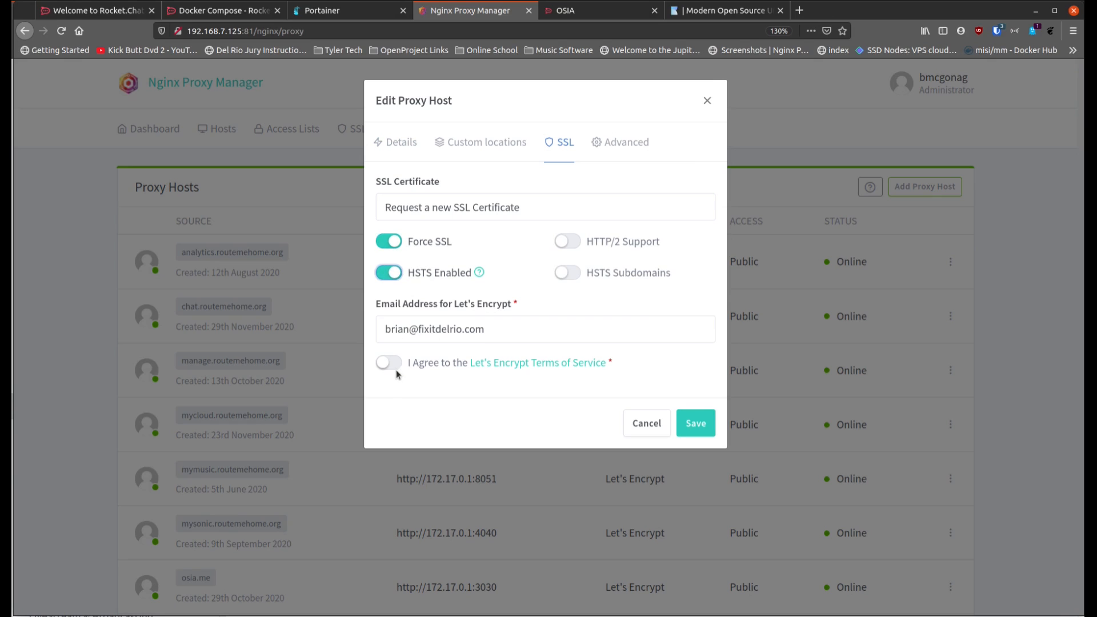
pyautogui.click(385, 363)
pyautogui.click(691, 424)
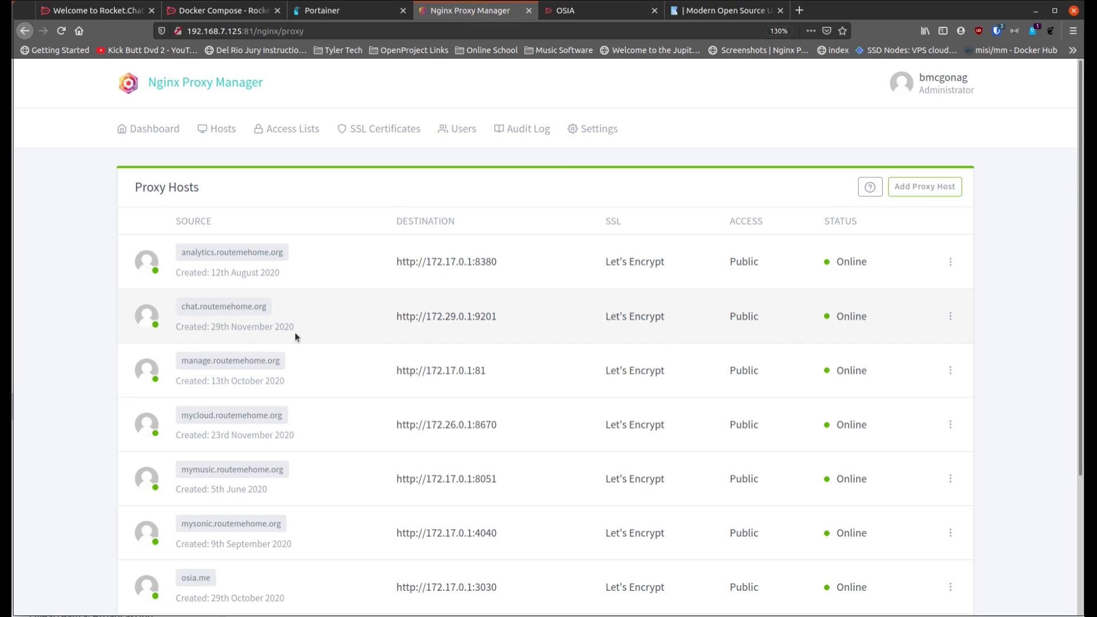
# Step: Open chat.routemehome.org over HTTPS from the proxy host list and close the older OSIA and webmail tabs
pyautogui.click(250, 313)
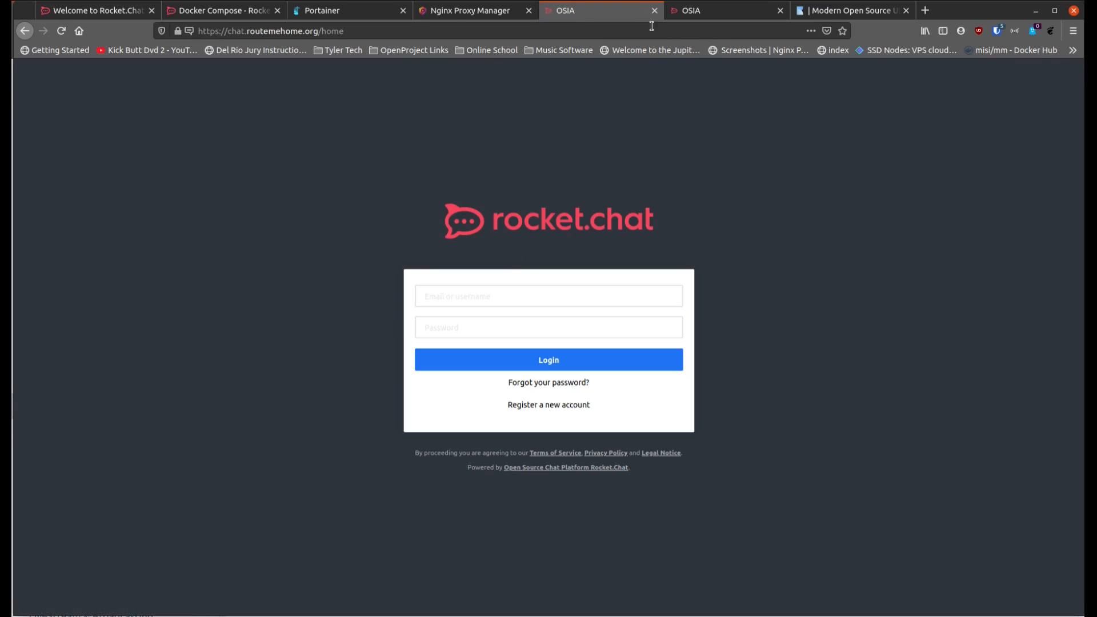
pyautogui.click(497, 10)
pyautogui.click(727, 12)
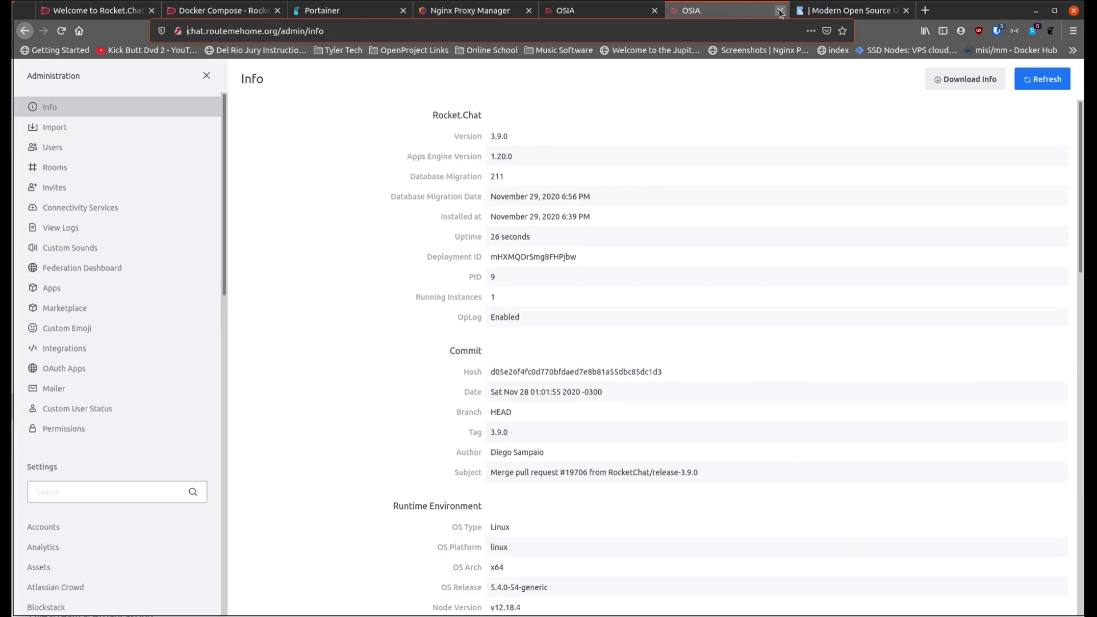
pyautogui.click(779, 11)
pyautogui.click(779, 11)
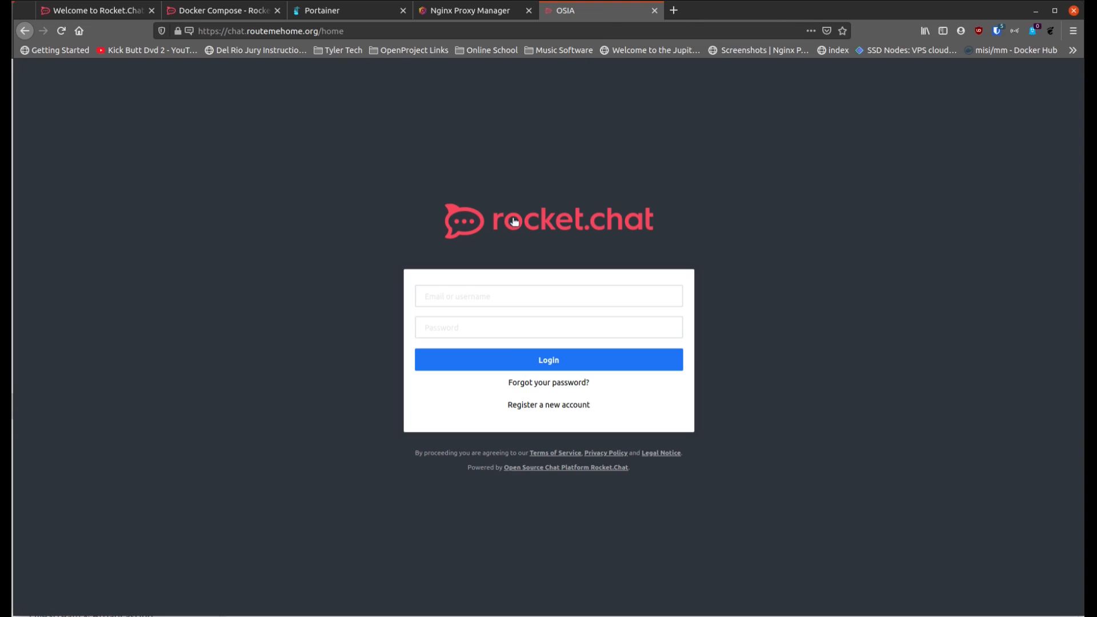
# Step: Try to sign in to chat.routemehome.org with the account's username and password
pyautogui.click(516, 307)
pyautogui.write('bmcgonag')
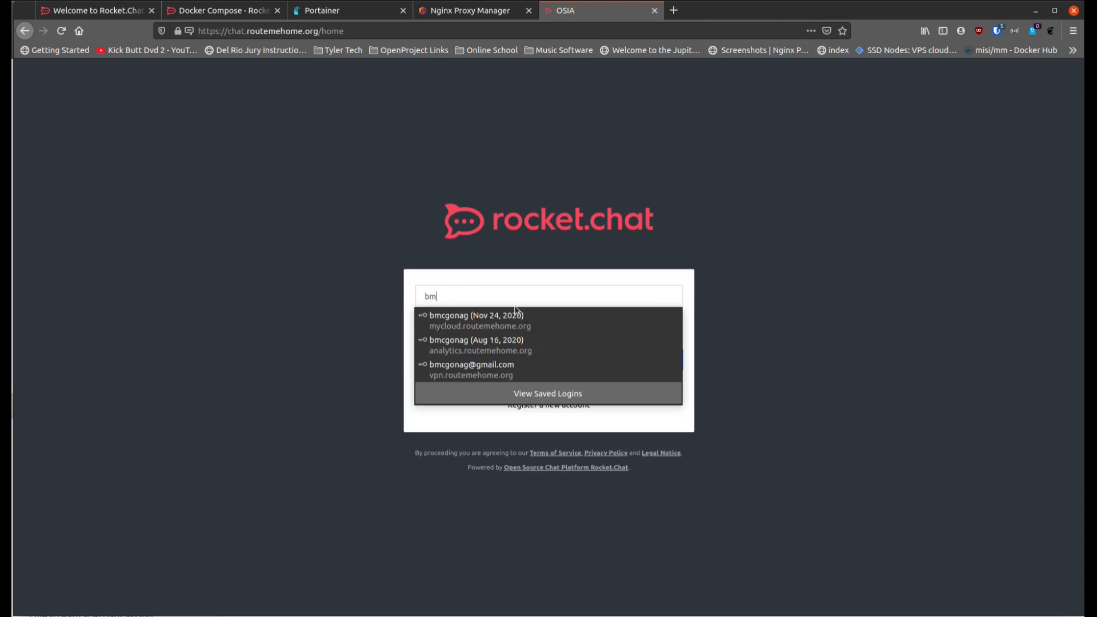
pyautogui.press('Tab')
pyautogui.write('p***')
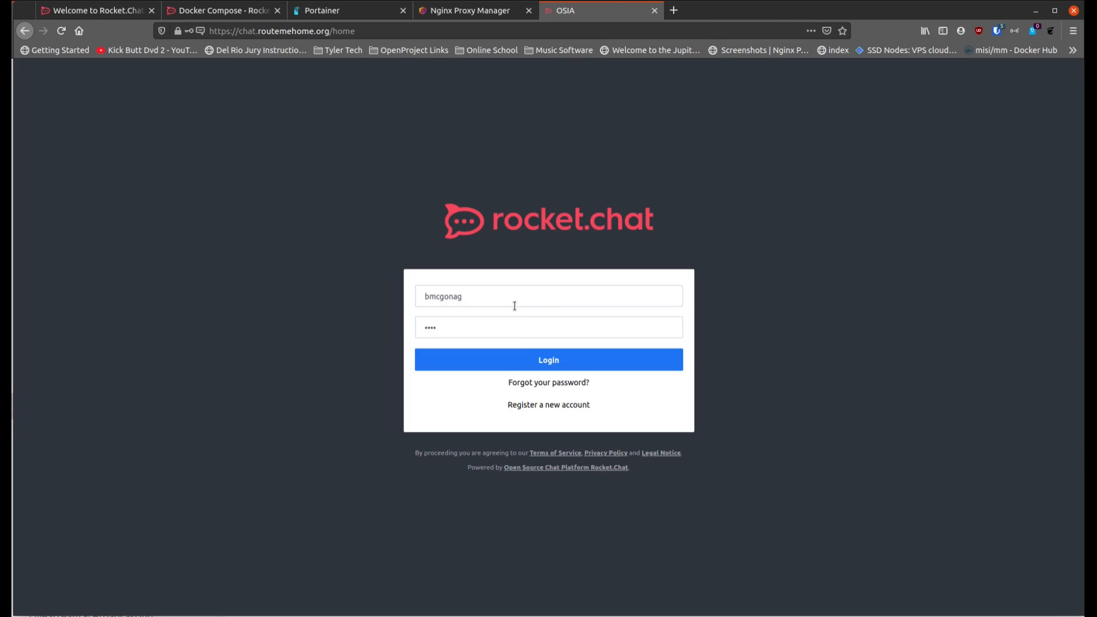
pyautogui.write('*******')
pyautogui.press('Return')
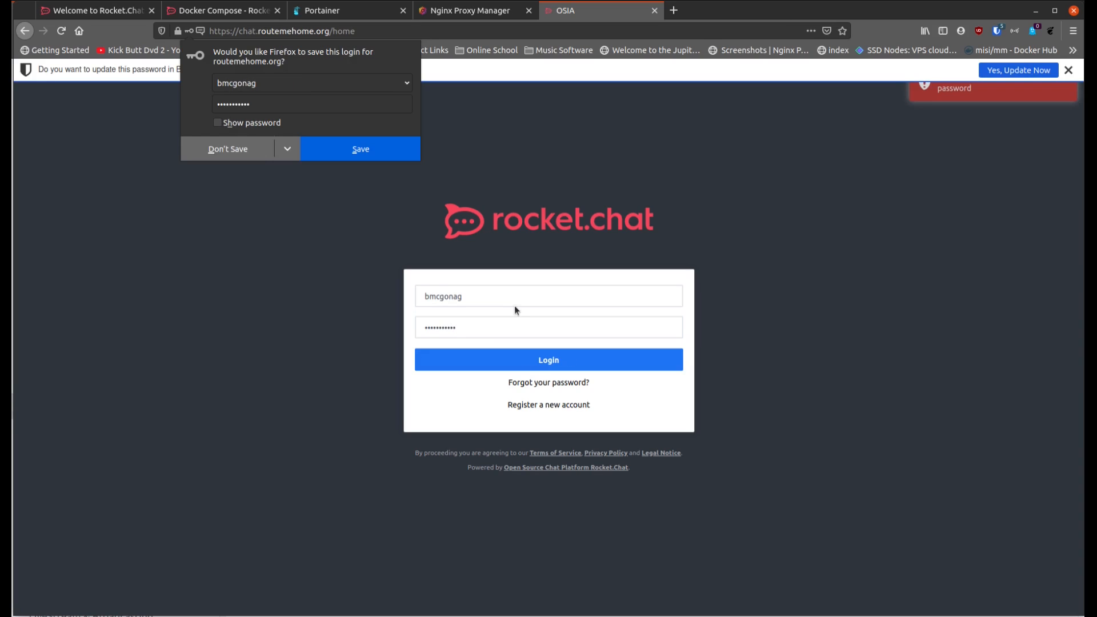
# Step: Replace the username with the administrator's username and sign in with the password already entered
pyautogui.press('Tab')
pyautogui.hotkey('shift', 'Tab')
pyautogui.write('MickInTx')
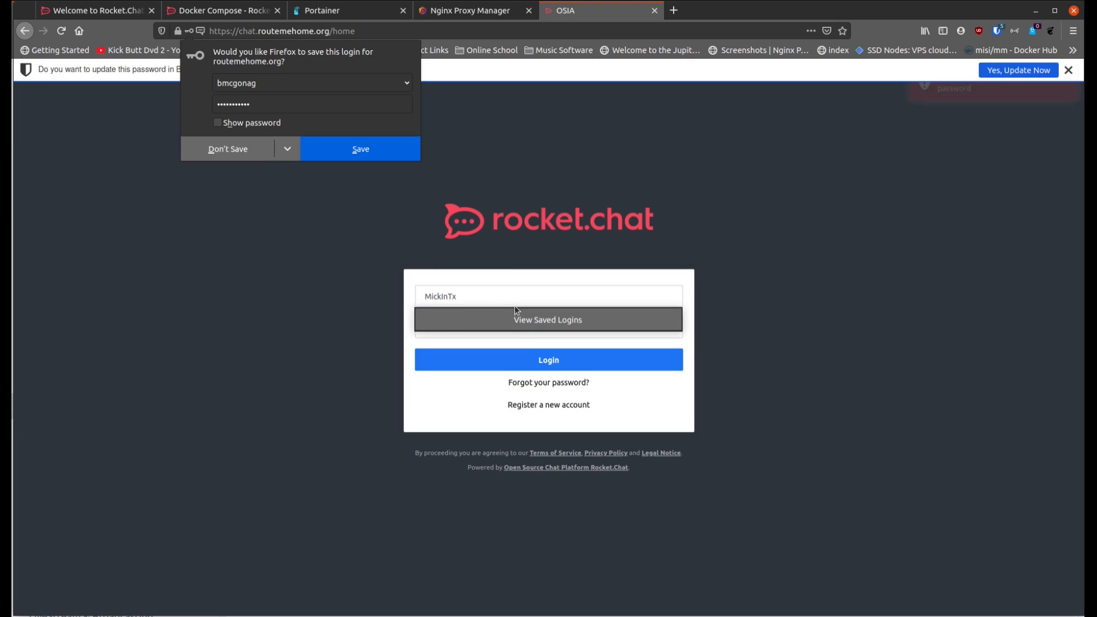
pyautogui.press('Return')
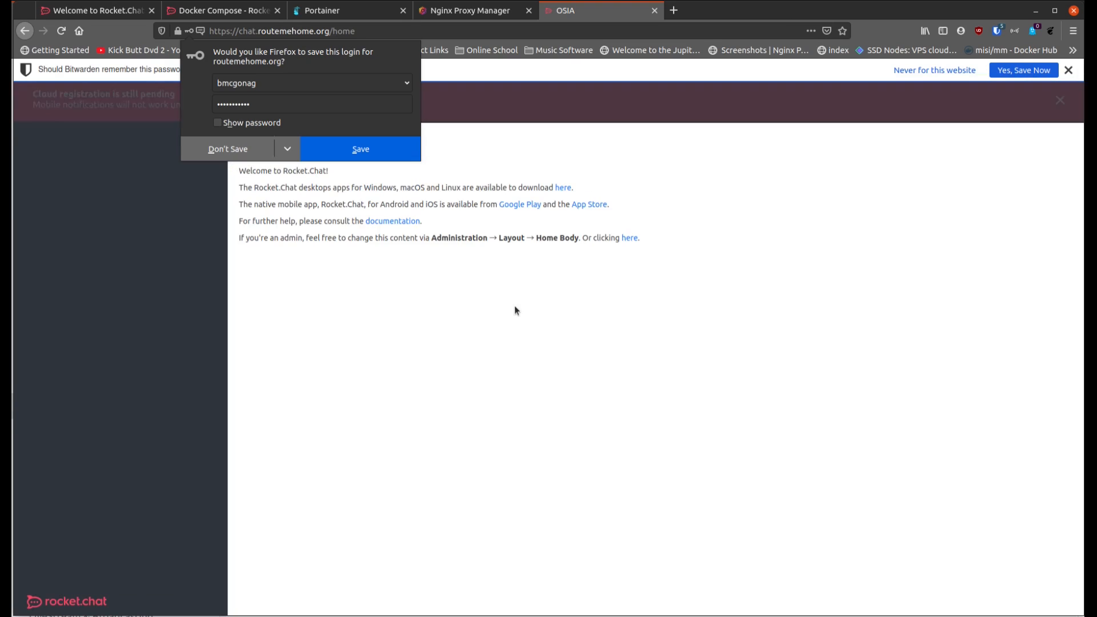
# Step: Decline saving the login in Firefox, store it in Bitwarden instead, and dismiss the pending cloud registration banner
pyautogui.click(228, 150)
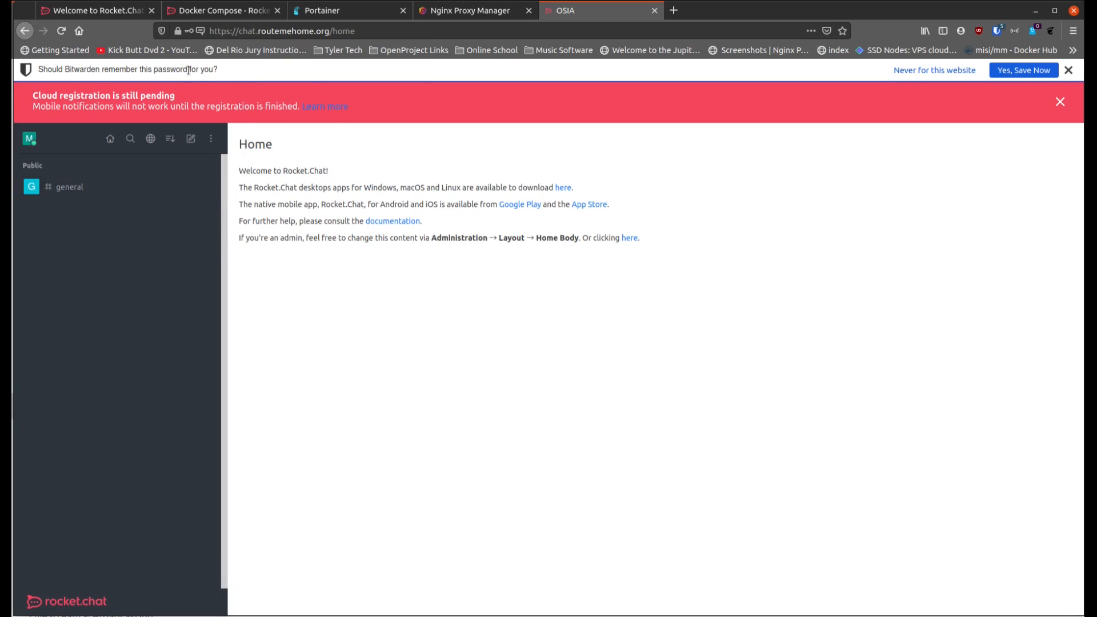
pyautogui.click(1020, 71)
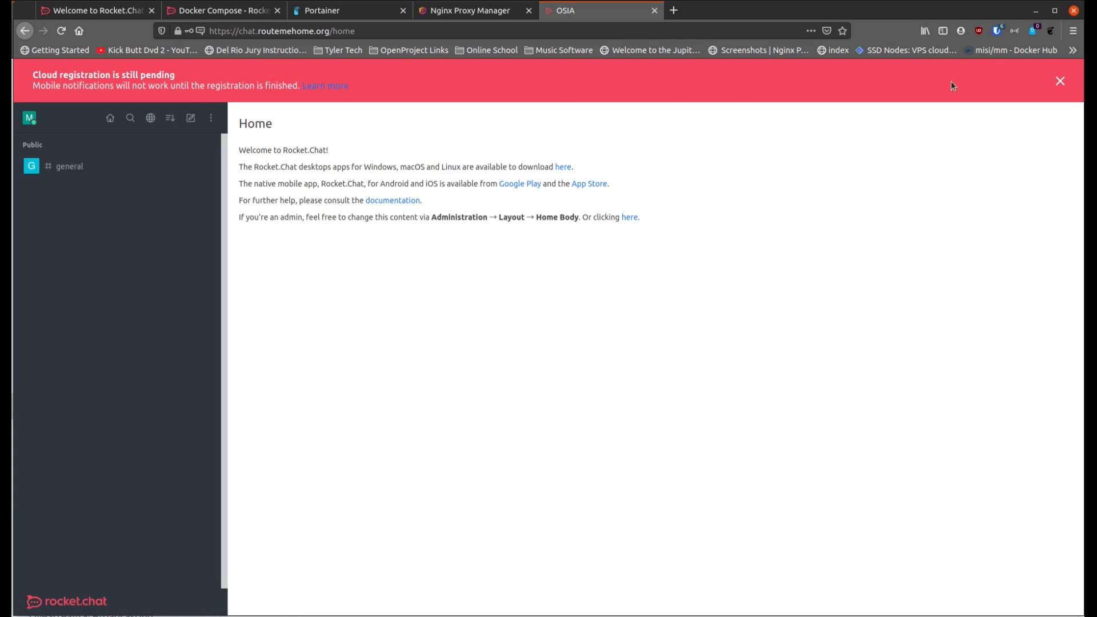
pyautogui.click(1060, 81)
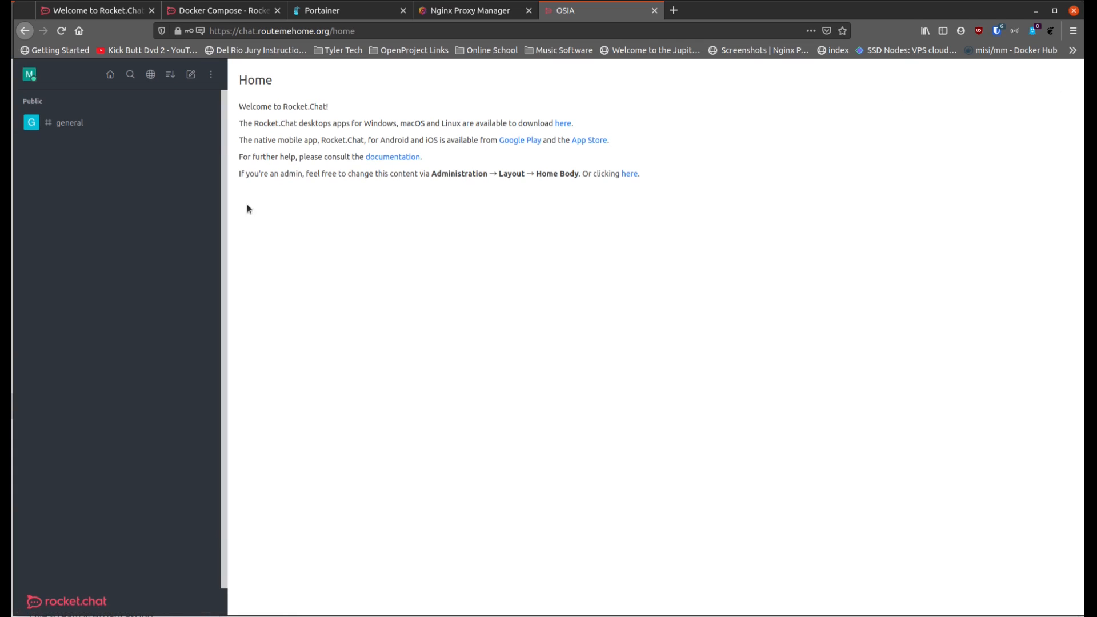
# Step: Enable WebRTC for public channels, private channels and direct messages in the Administration settings, and save the changes
pyautogui.click(212, 76)
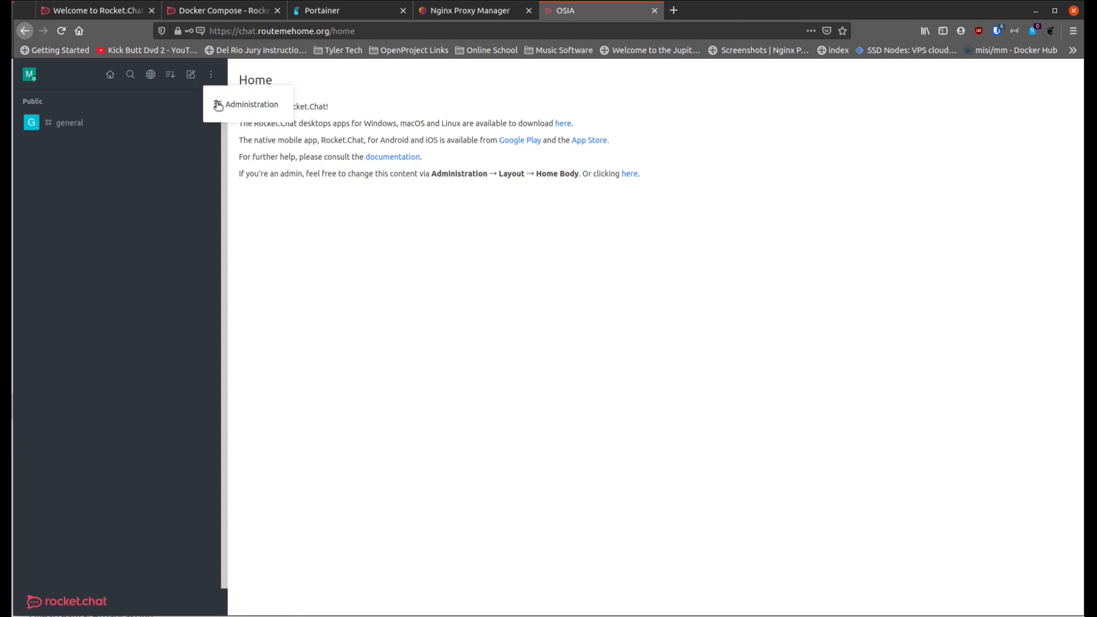
pyautogui.click(218, 106)
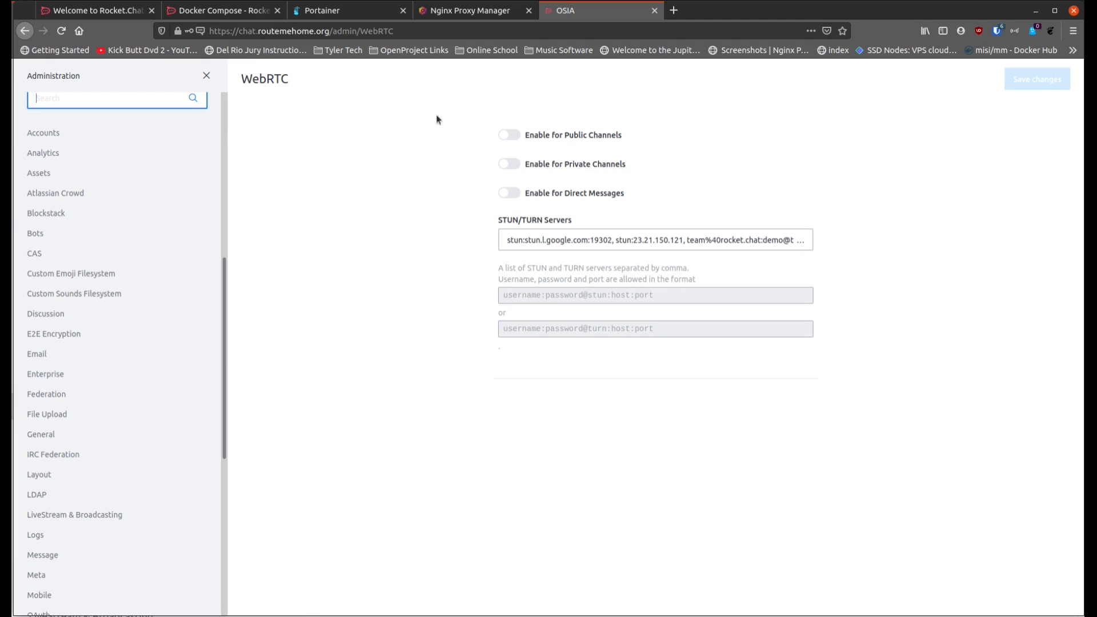
pyautogui.click(511, 138)
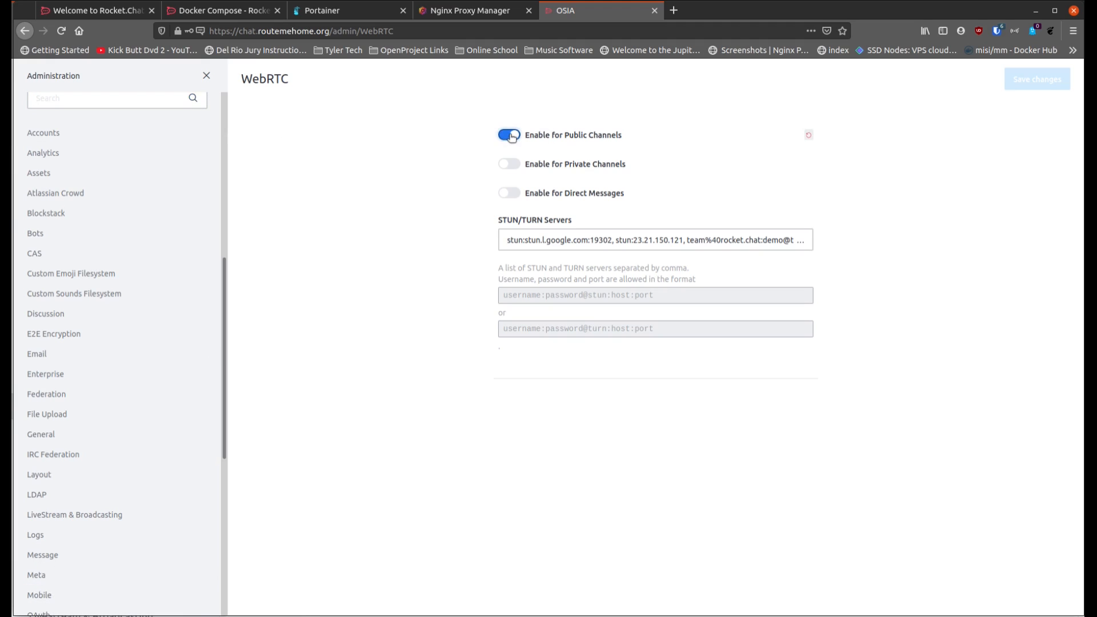
pyautogui.click(510, 167)
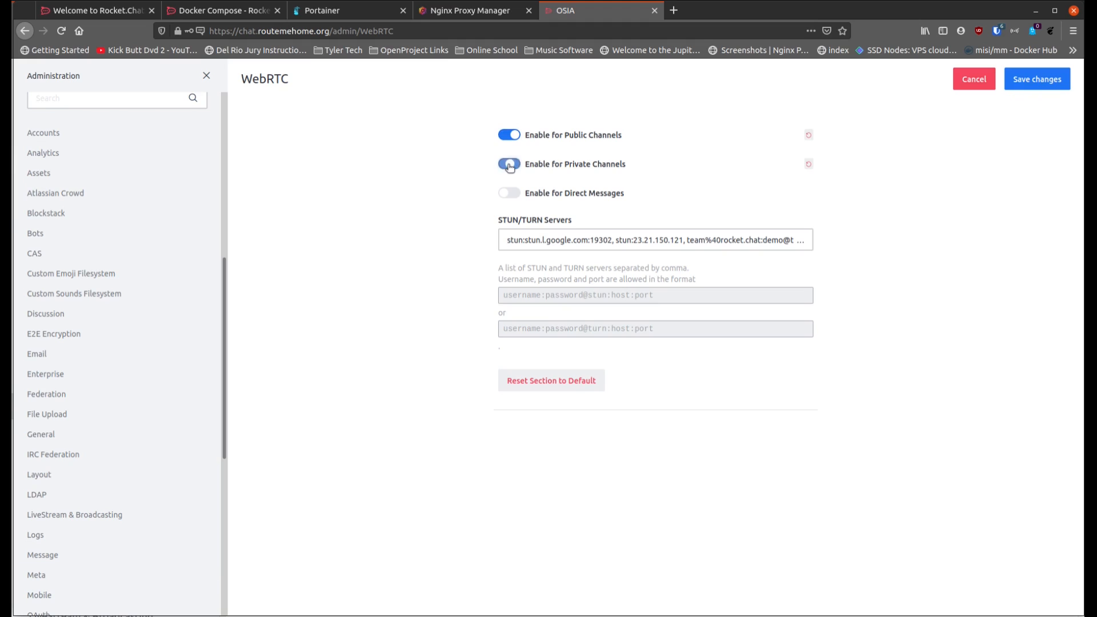
pyautogui.click(510, 194)
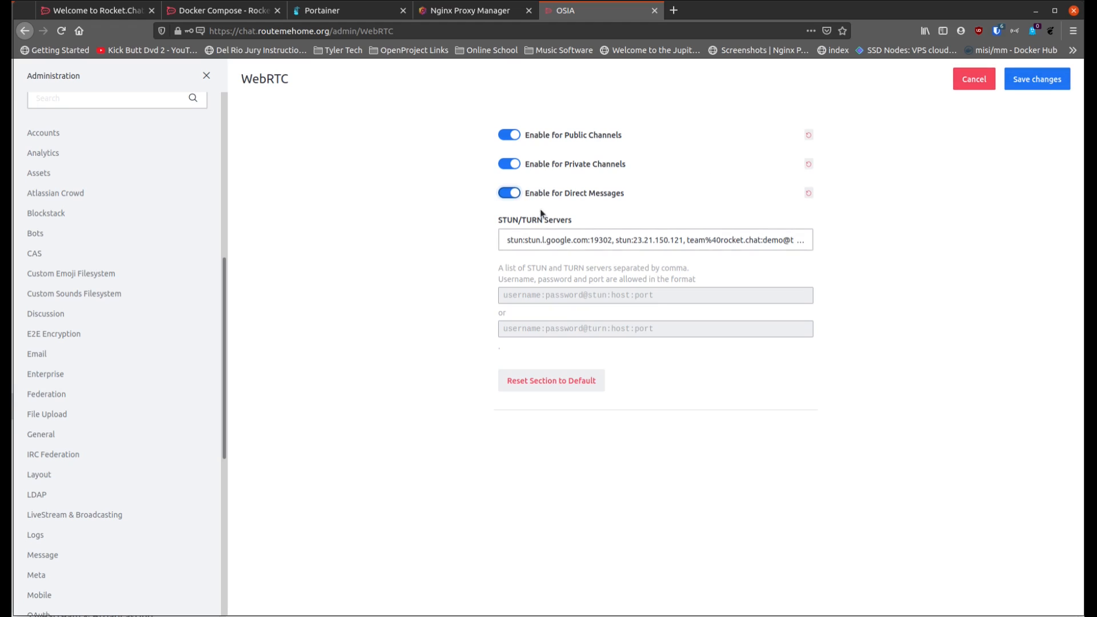
pyautogui.click(1037, 79)
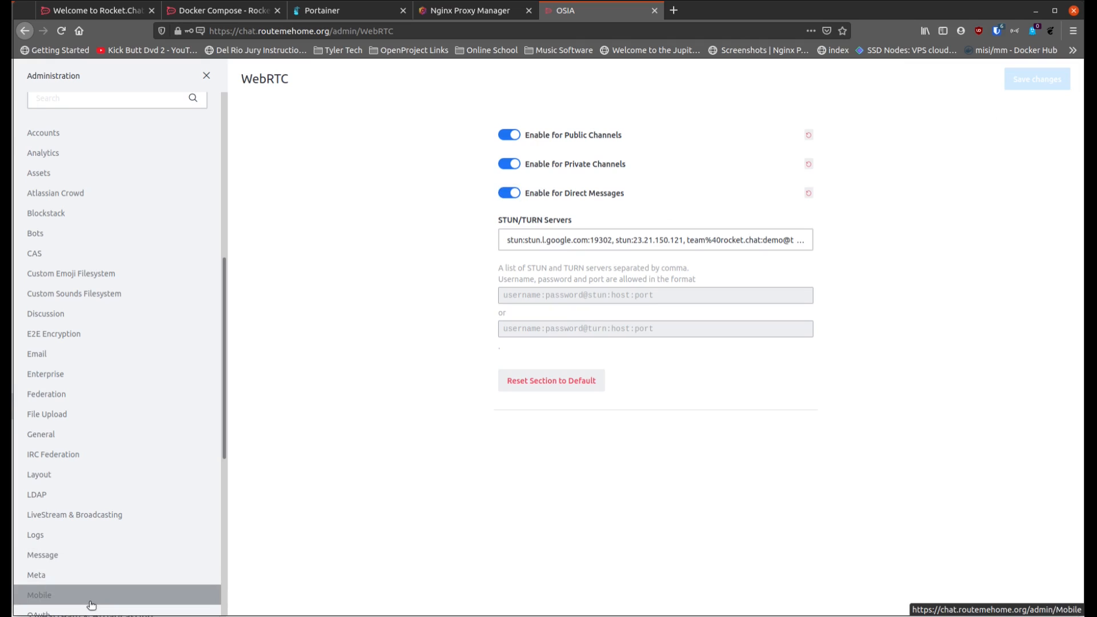
# Step: Open the Video Conference settings, check the BigBlueButton section, and enable Jitsi in its own section
pyautogui.scroll(-6, 87, 594)
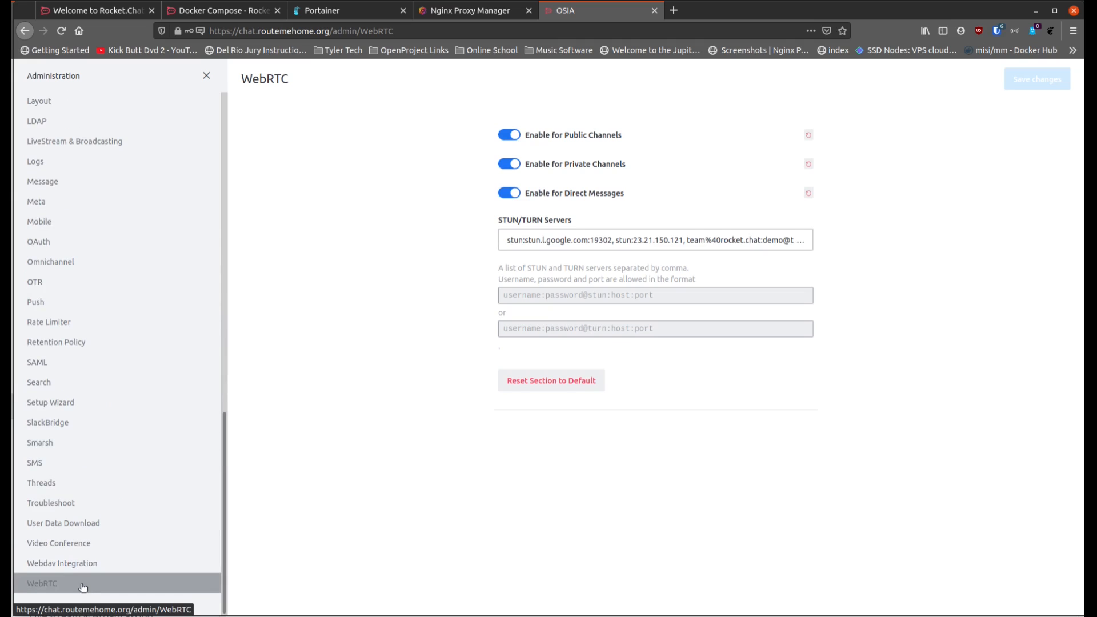
pyautogui.click(82, 549)
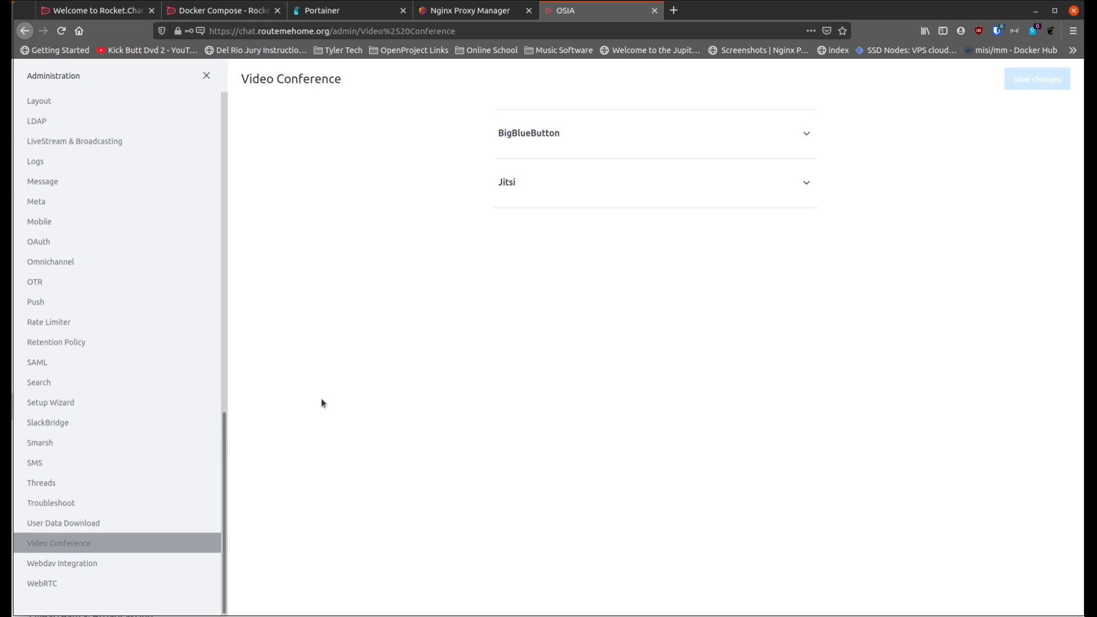
pyautogui.click(565, 137)
pyautogui.click(569, 140)
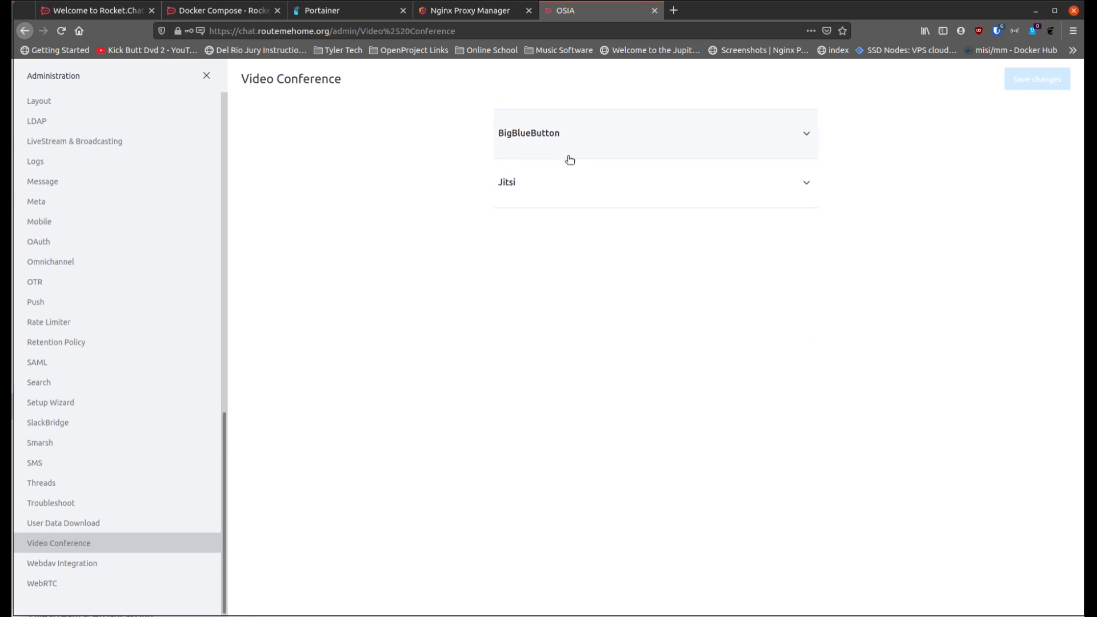
pyautogui.click(558, 195)
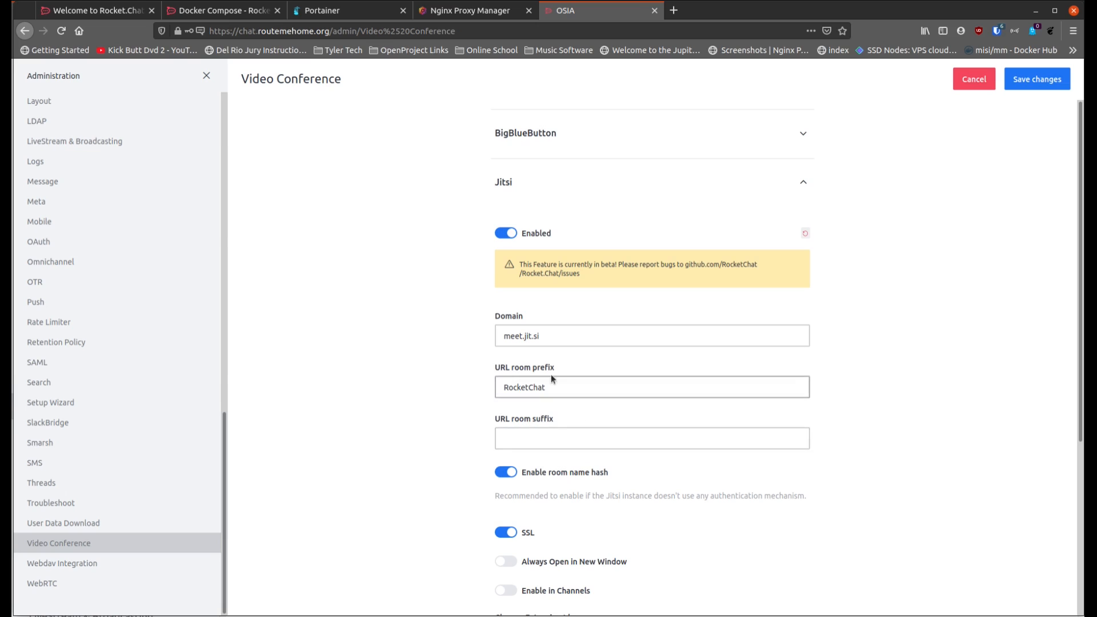
# Step: Turn on Enable in Channels and Always Open in New Window for Jitsi, and save the changes
pyautogui.scroll(-3, 482, 514)
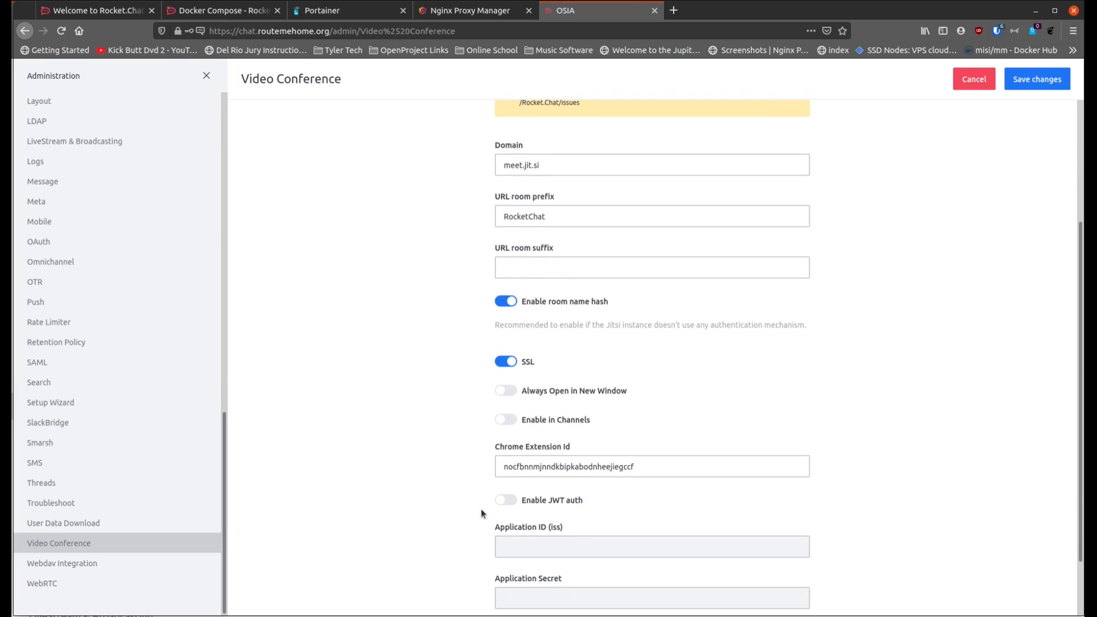
pyautogui.scroll(-2, 482, 513)
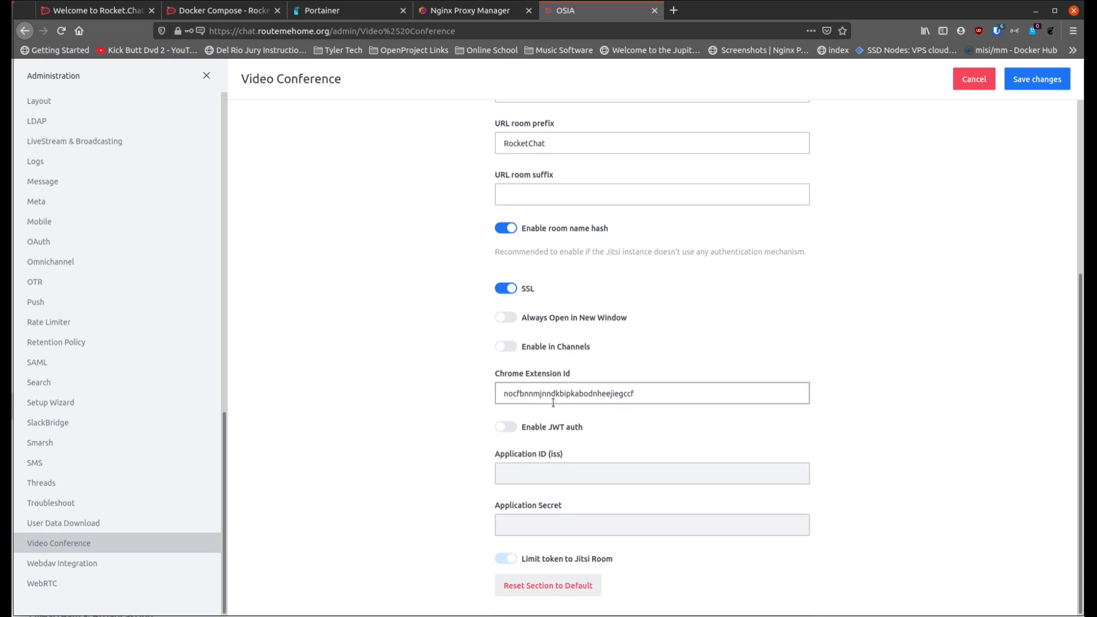
pyautogui.click(506, 346)
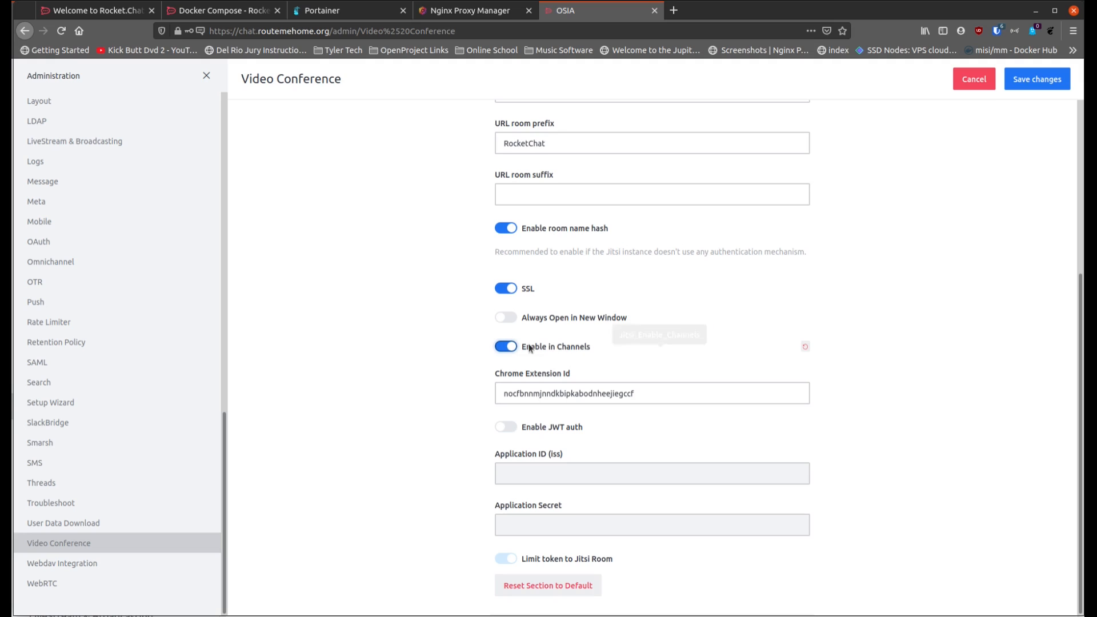
pyautogui.click(508, 317)
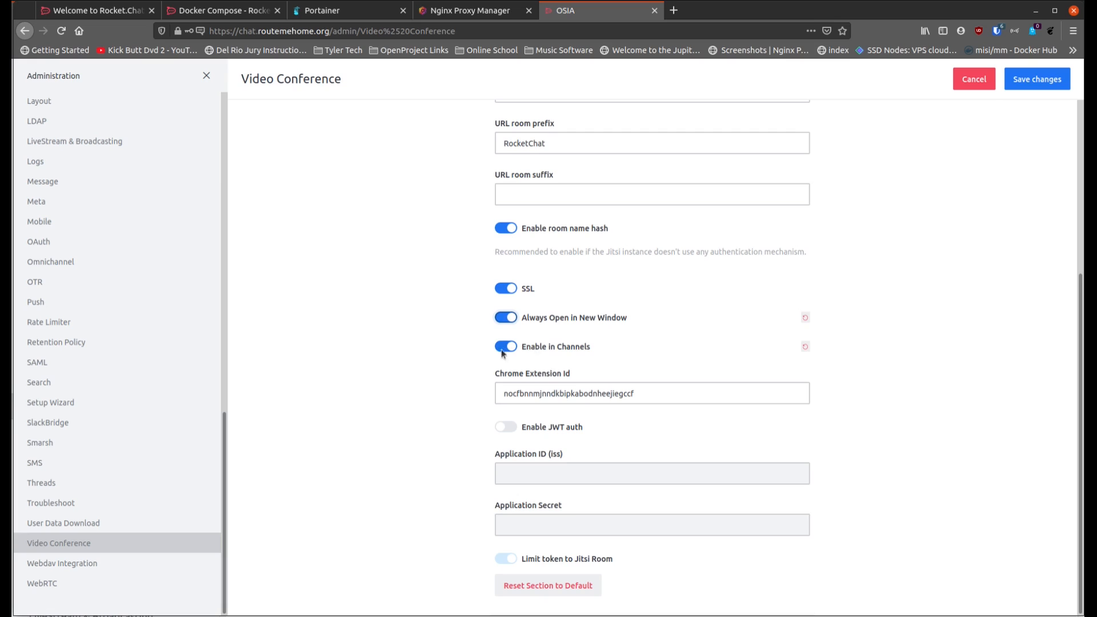
pyautogui.scroll(1, 524, 291)
pyautogui.scroll(4, 524, 290)
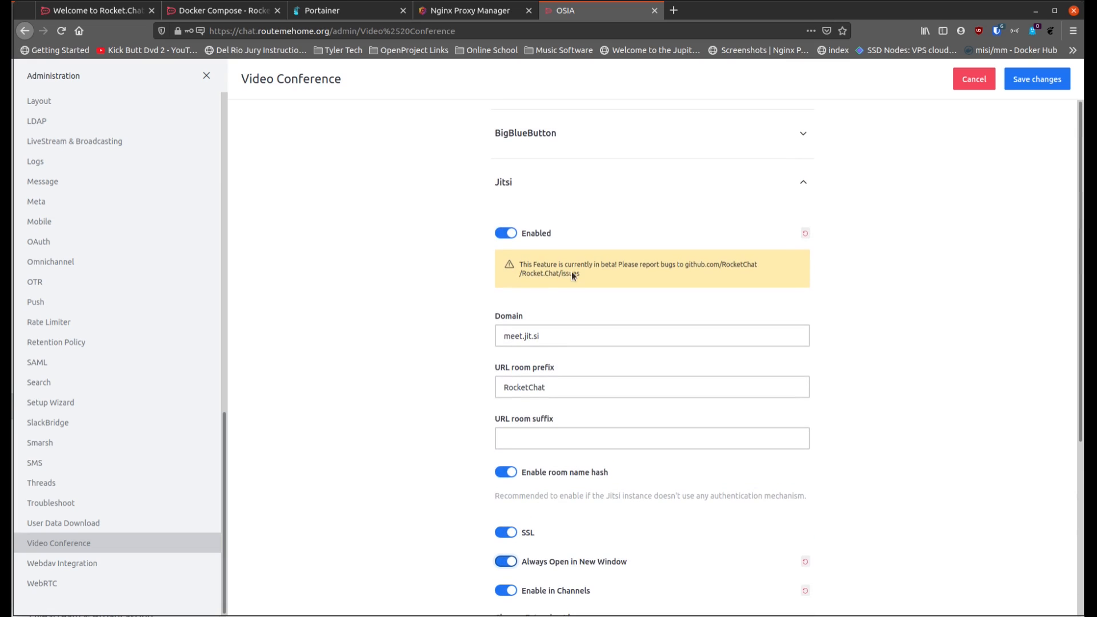
pyautogui.click(1036, 81)
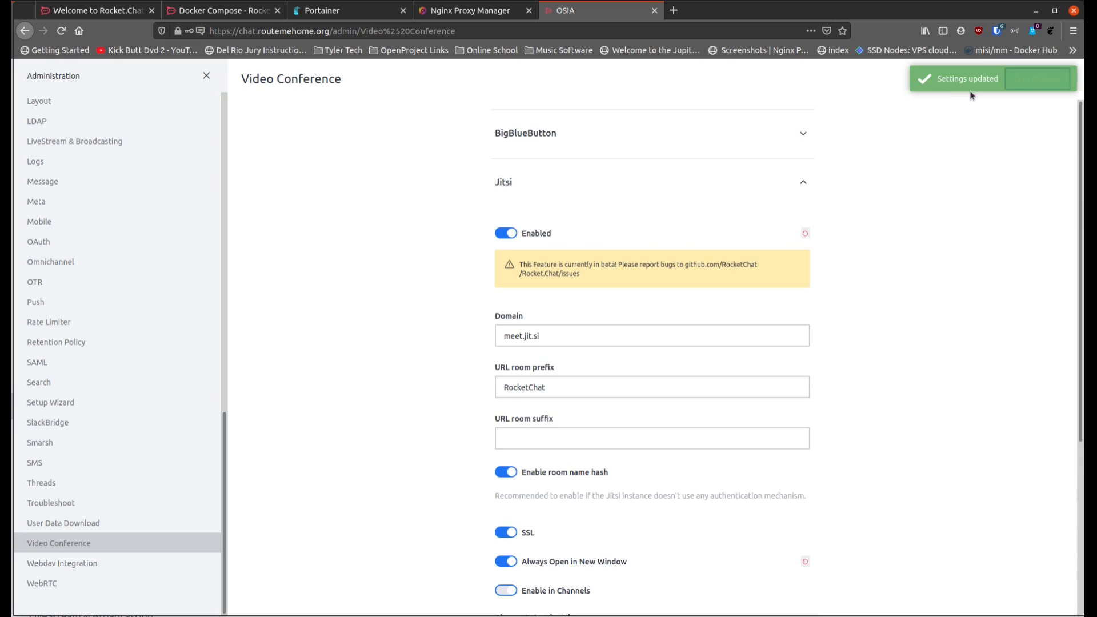
# Step: Look through the Administration categories and the list of available settings sections
pyautogui.scroll(10, 71, 377)
pyautogui.scroll(-5, 99, 192)
pyautogui.scroll(-1, 100, 196)
pyautogui.scroll(9, 88, 261)
pyautogui.scroll(-4, 93, 223)
pyautogui.scroll(-9, 91, 232)
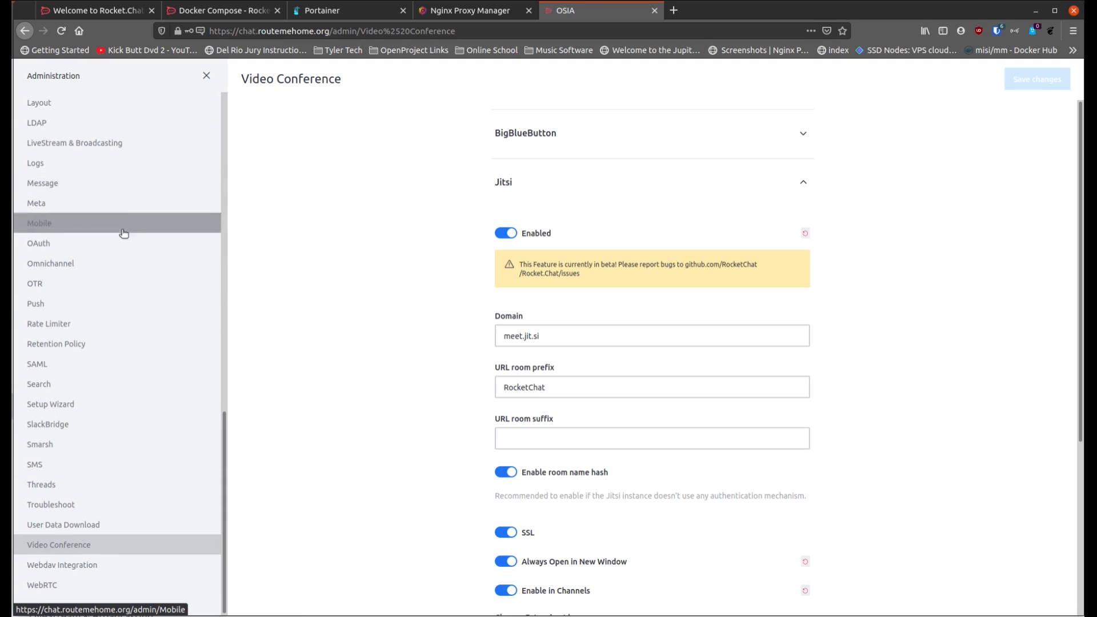
pyautogui.scroll(15, 123, 233)
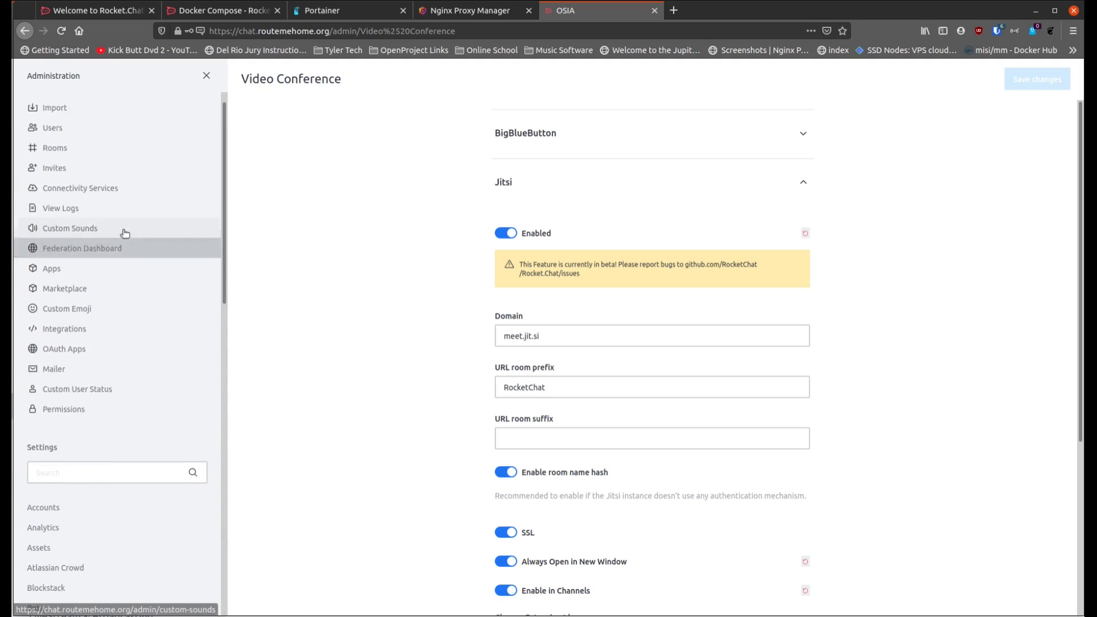
pyautogui.scroll(-7, 73, 314)
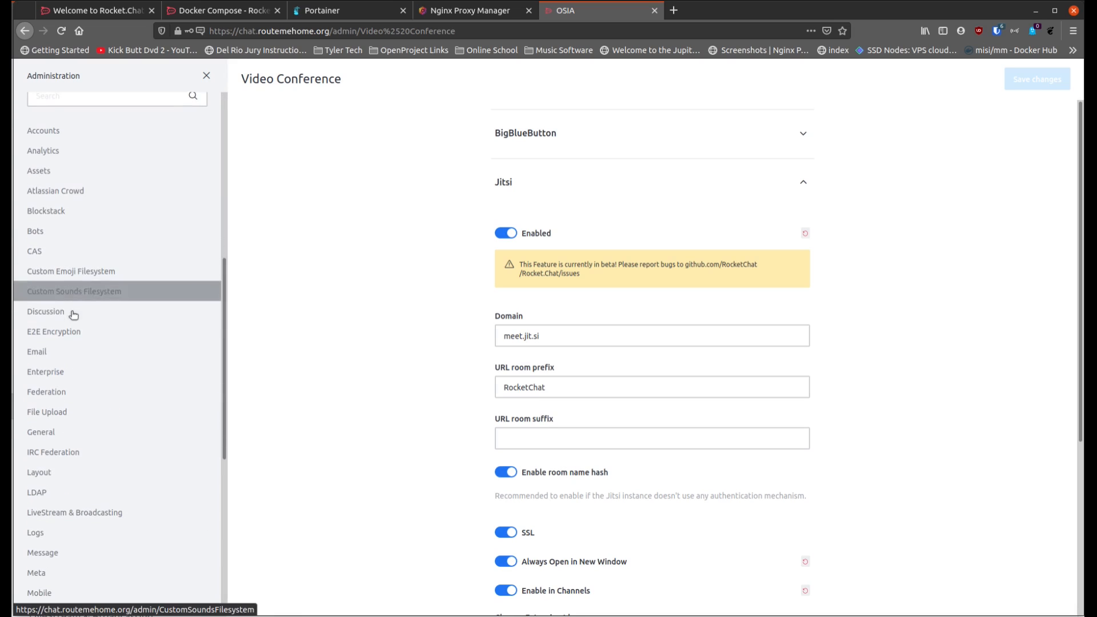
pyautogui.scroll(8, 73, 311)
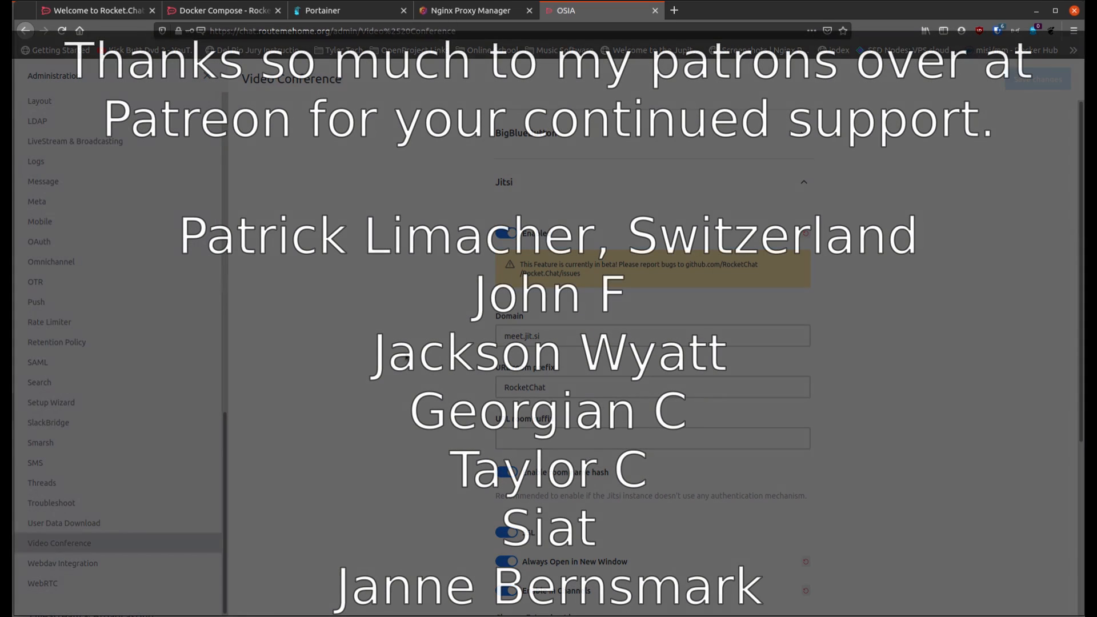